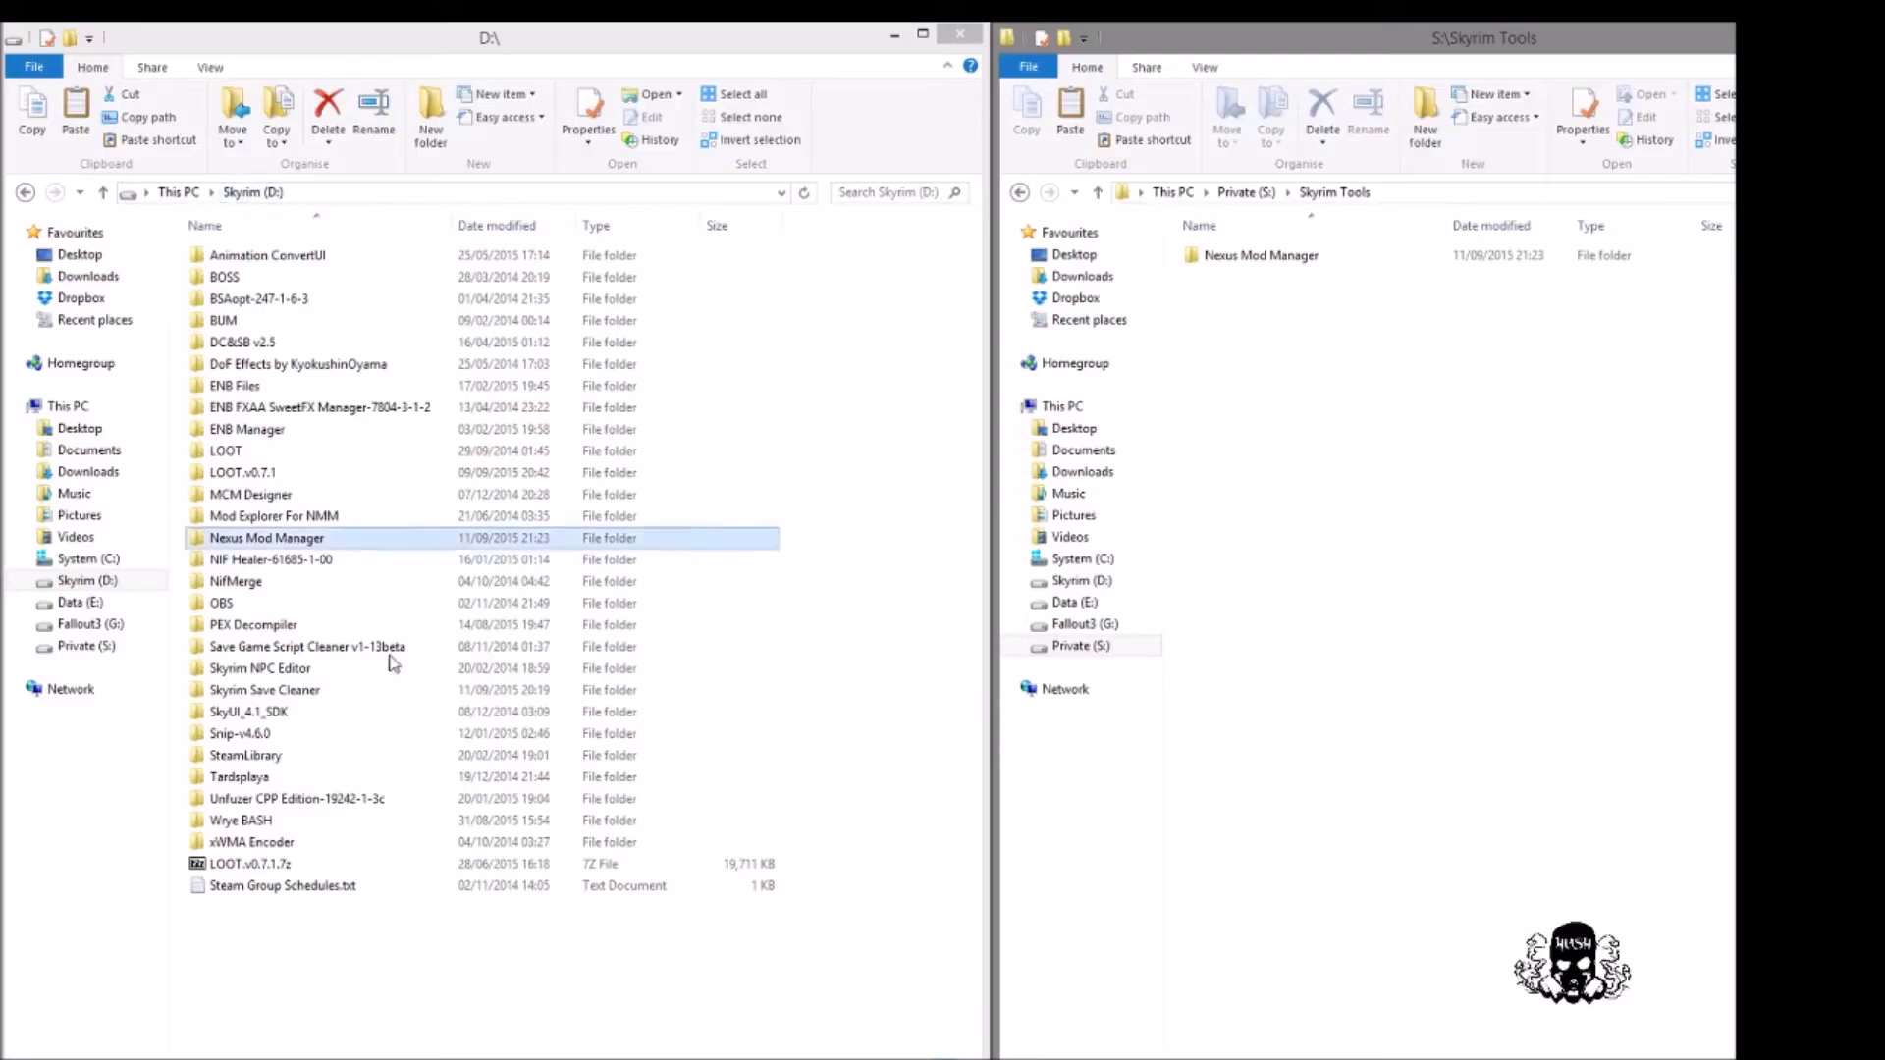
Select the Nexus Mod Manager folder on the Skyrim (D:) drive and bring up its context menu.
left_click(282, 540)
right_click(292, 546)
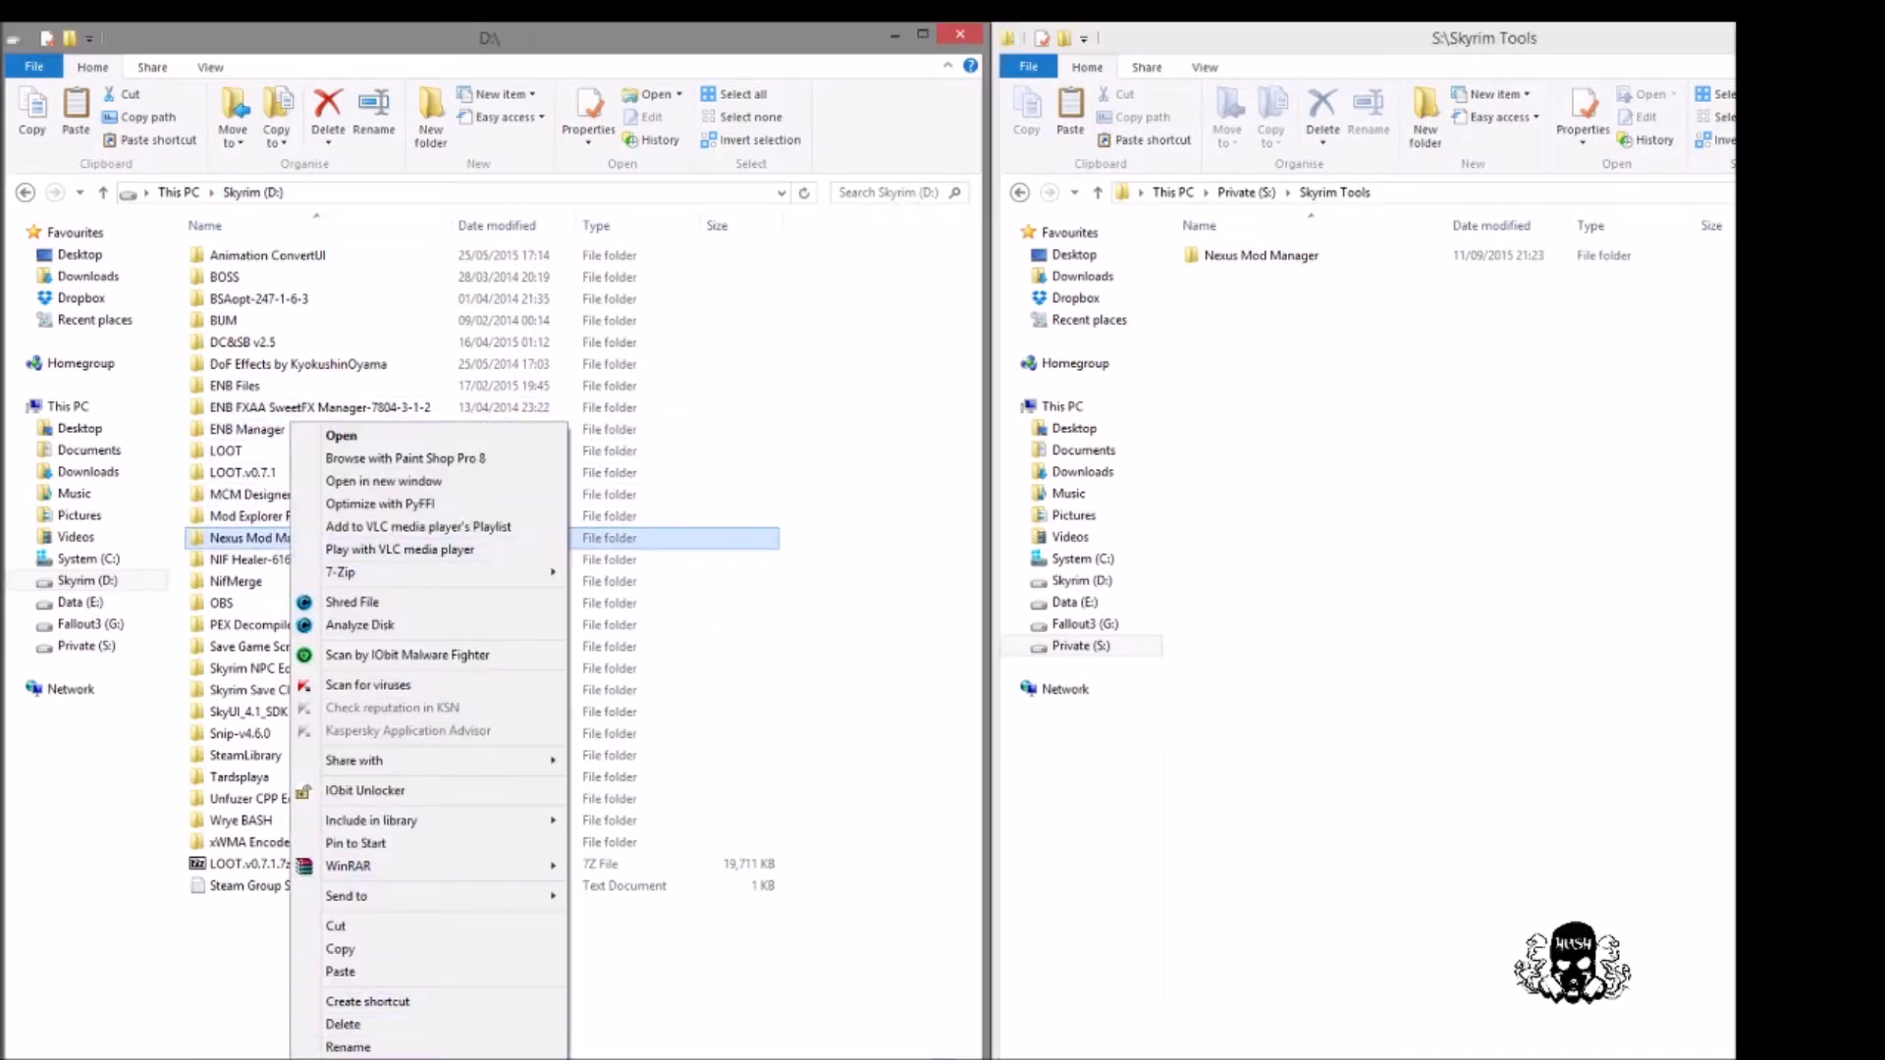
key("r")
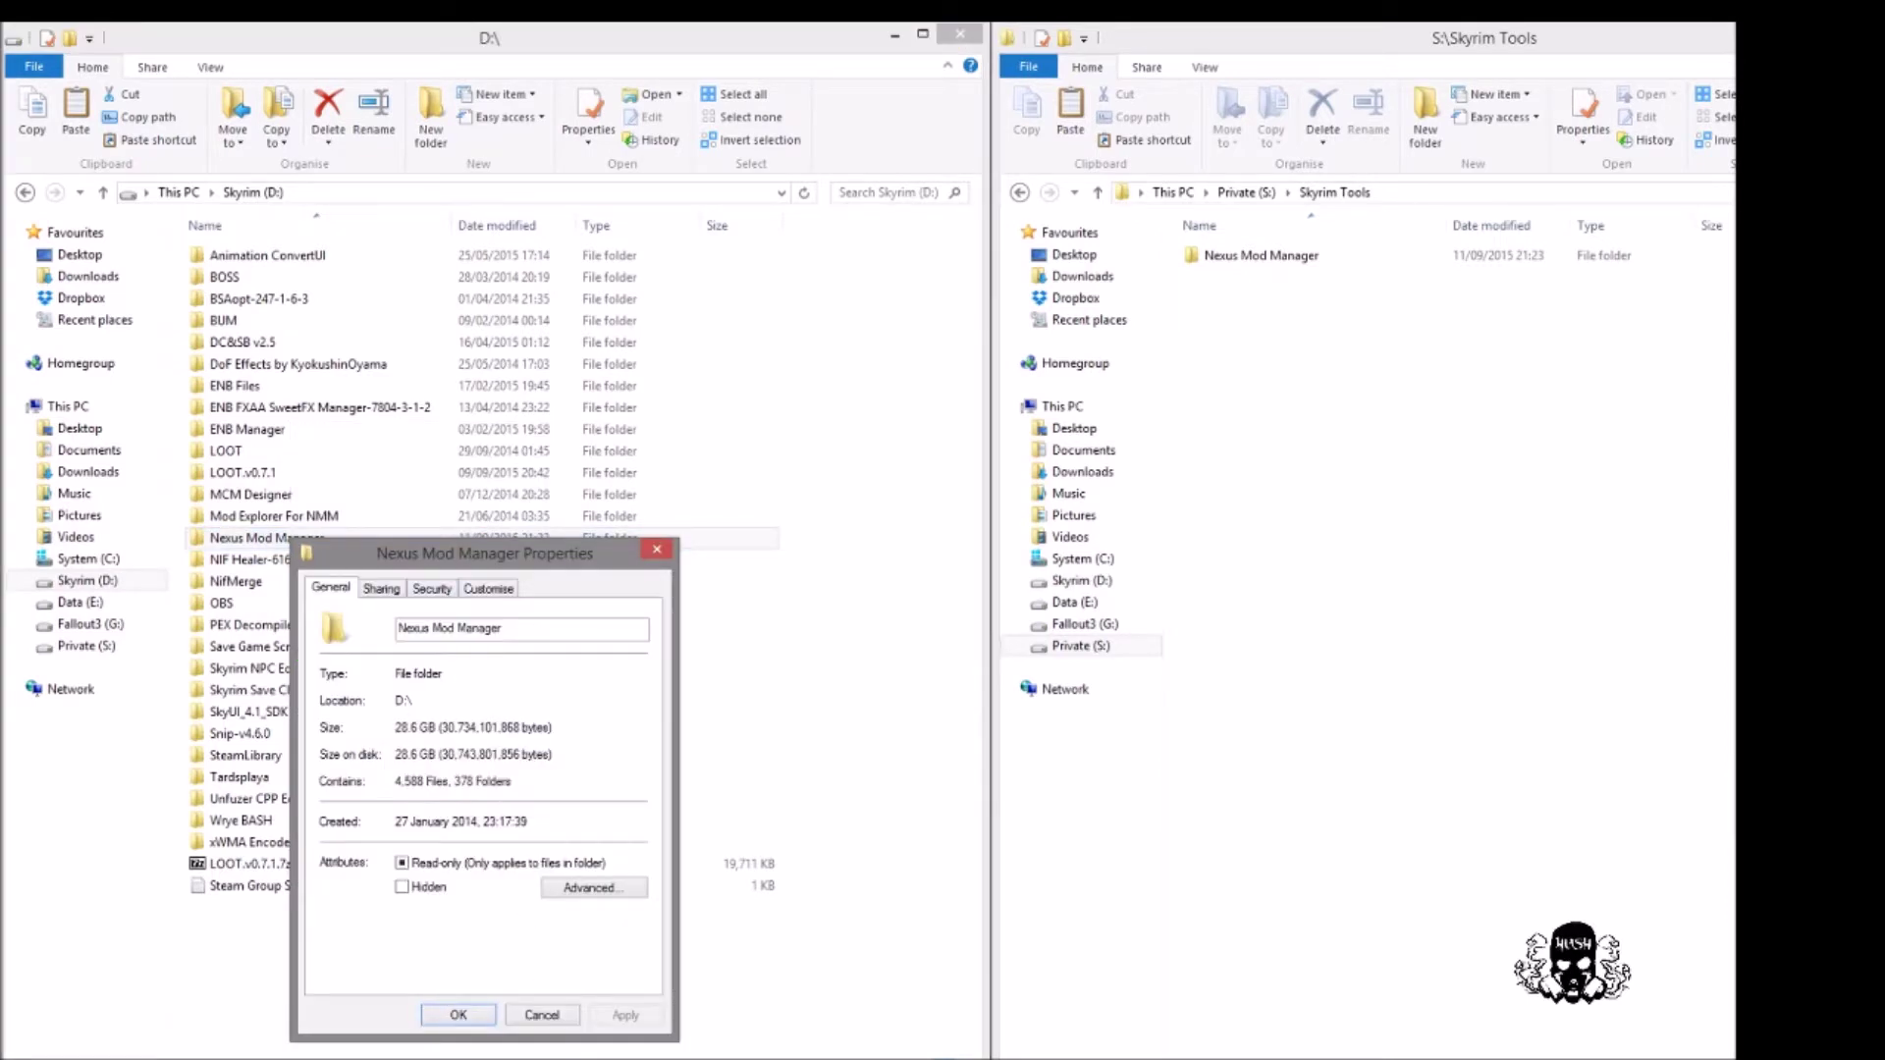
left_click(541, 1014)
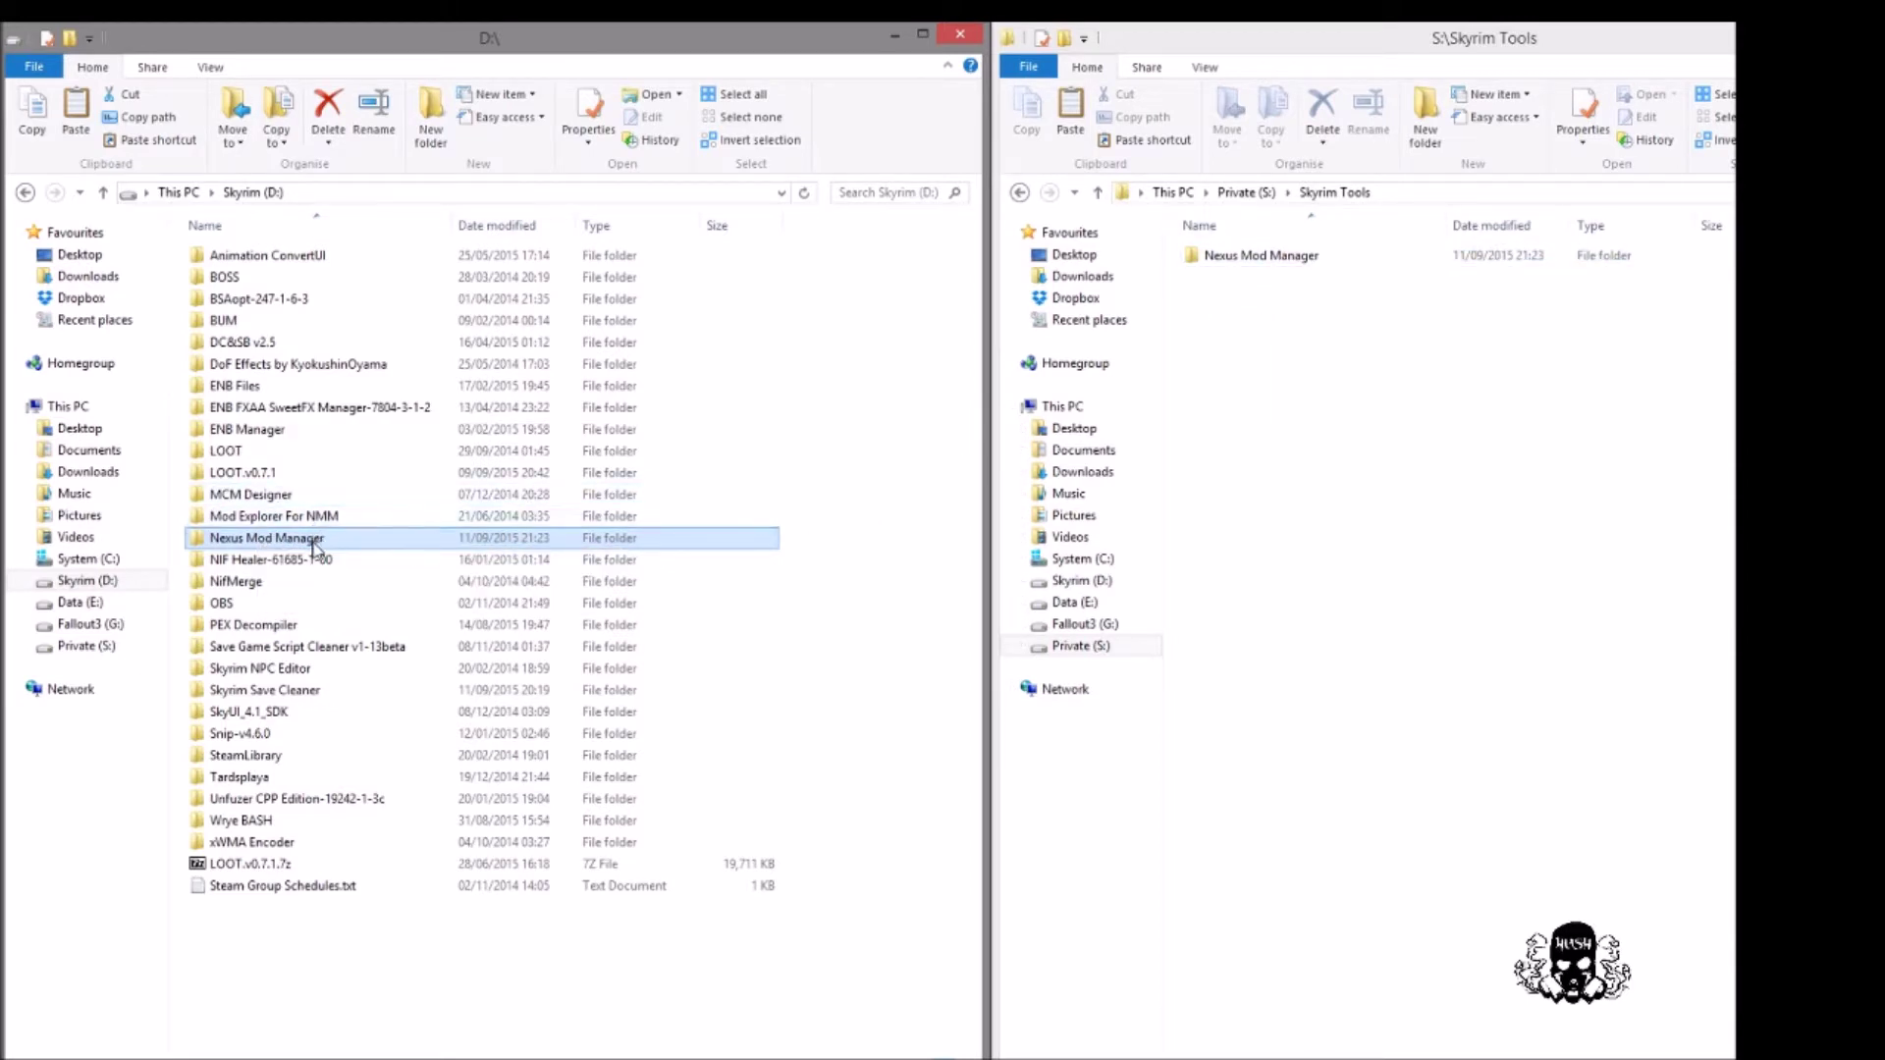
left_click_drag(315, 546, 1355, 558)
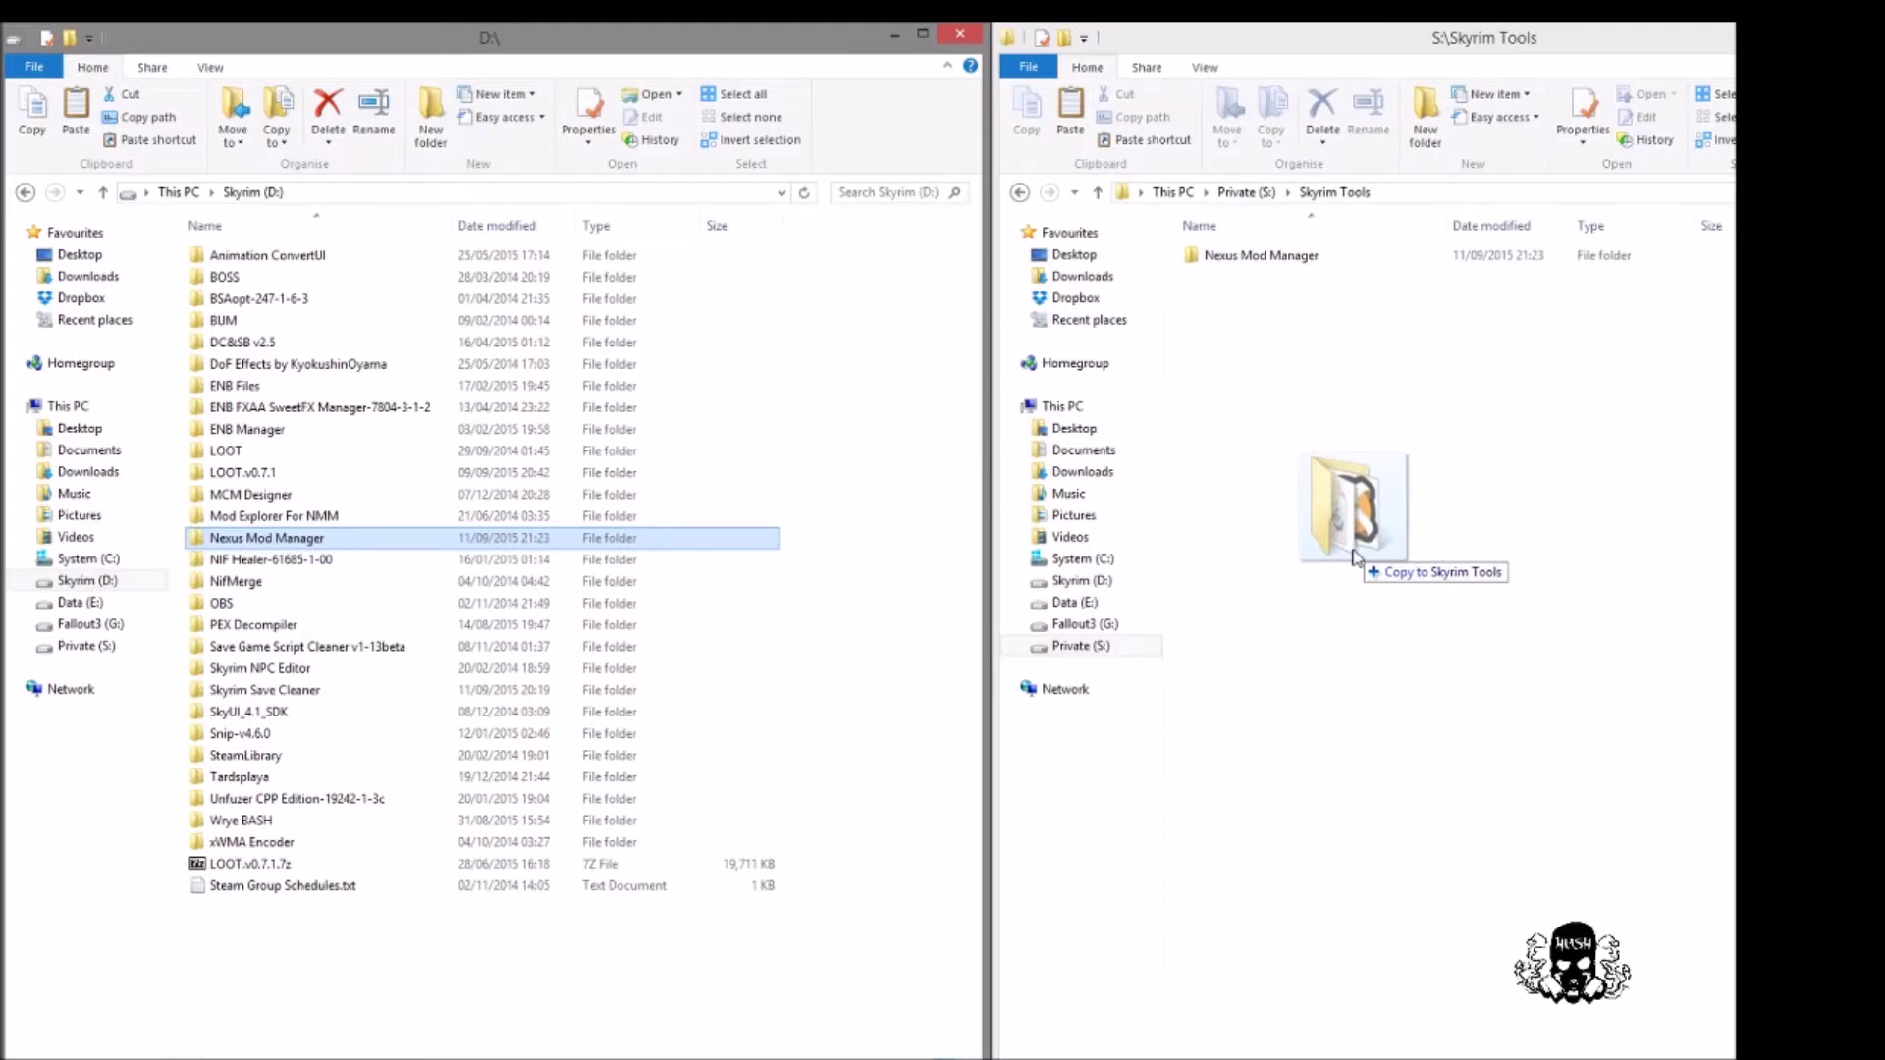
Cancel the drop into Skyrim Tools, then open Nexus Mod Manager in both the S: and D: windows.
left_click_drag(1355, 558, 1355, 556)
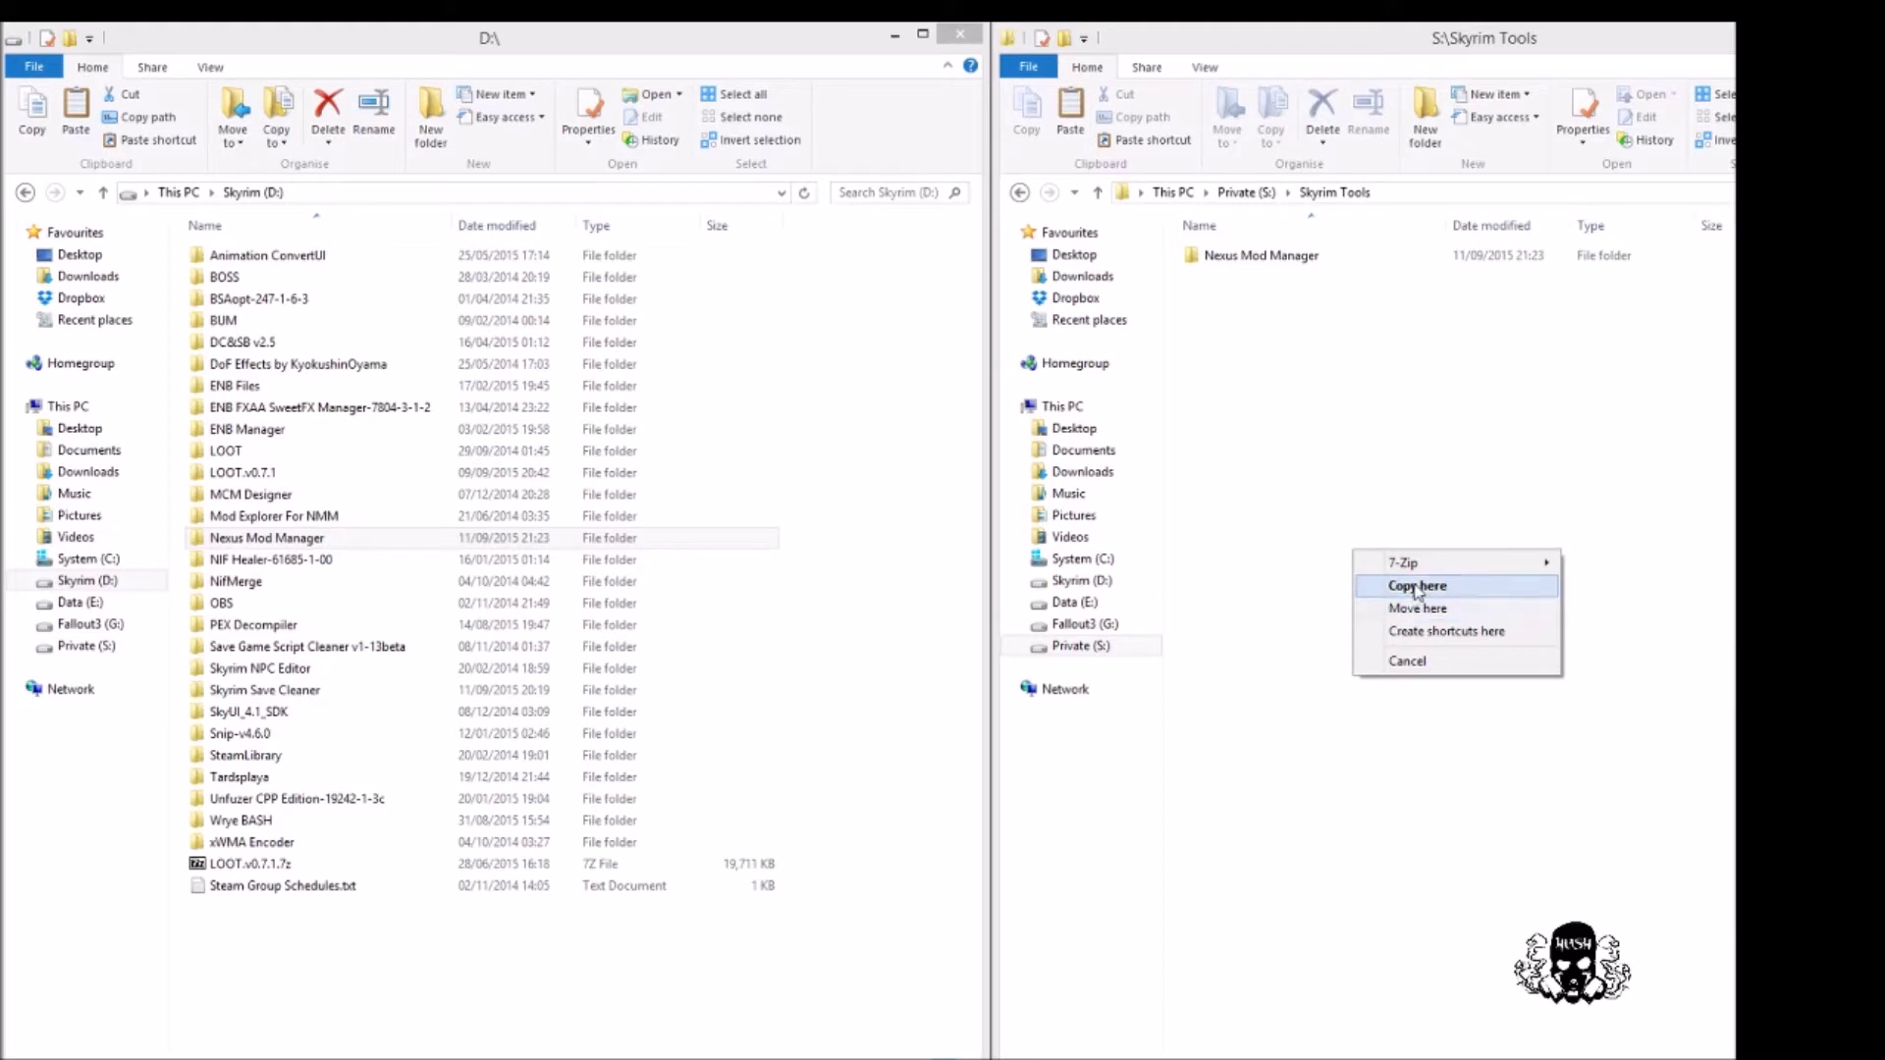
left_click(1390, 661)
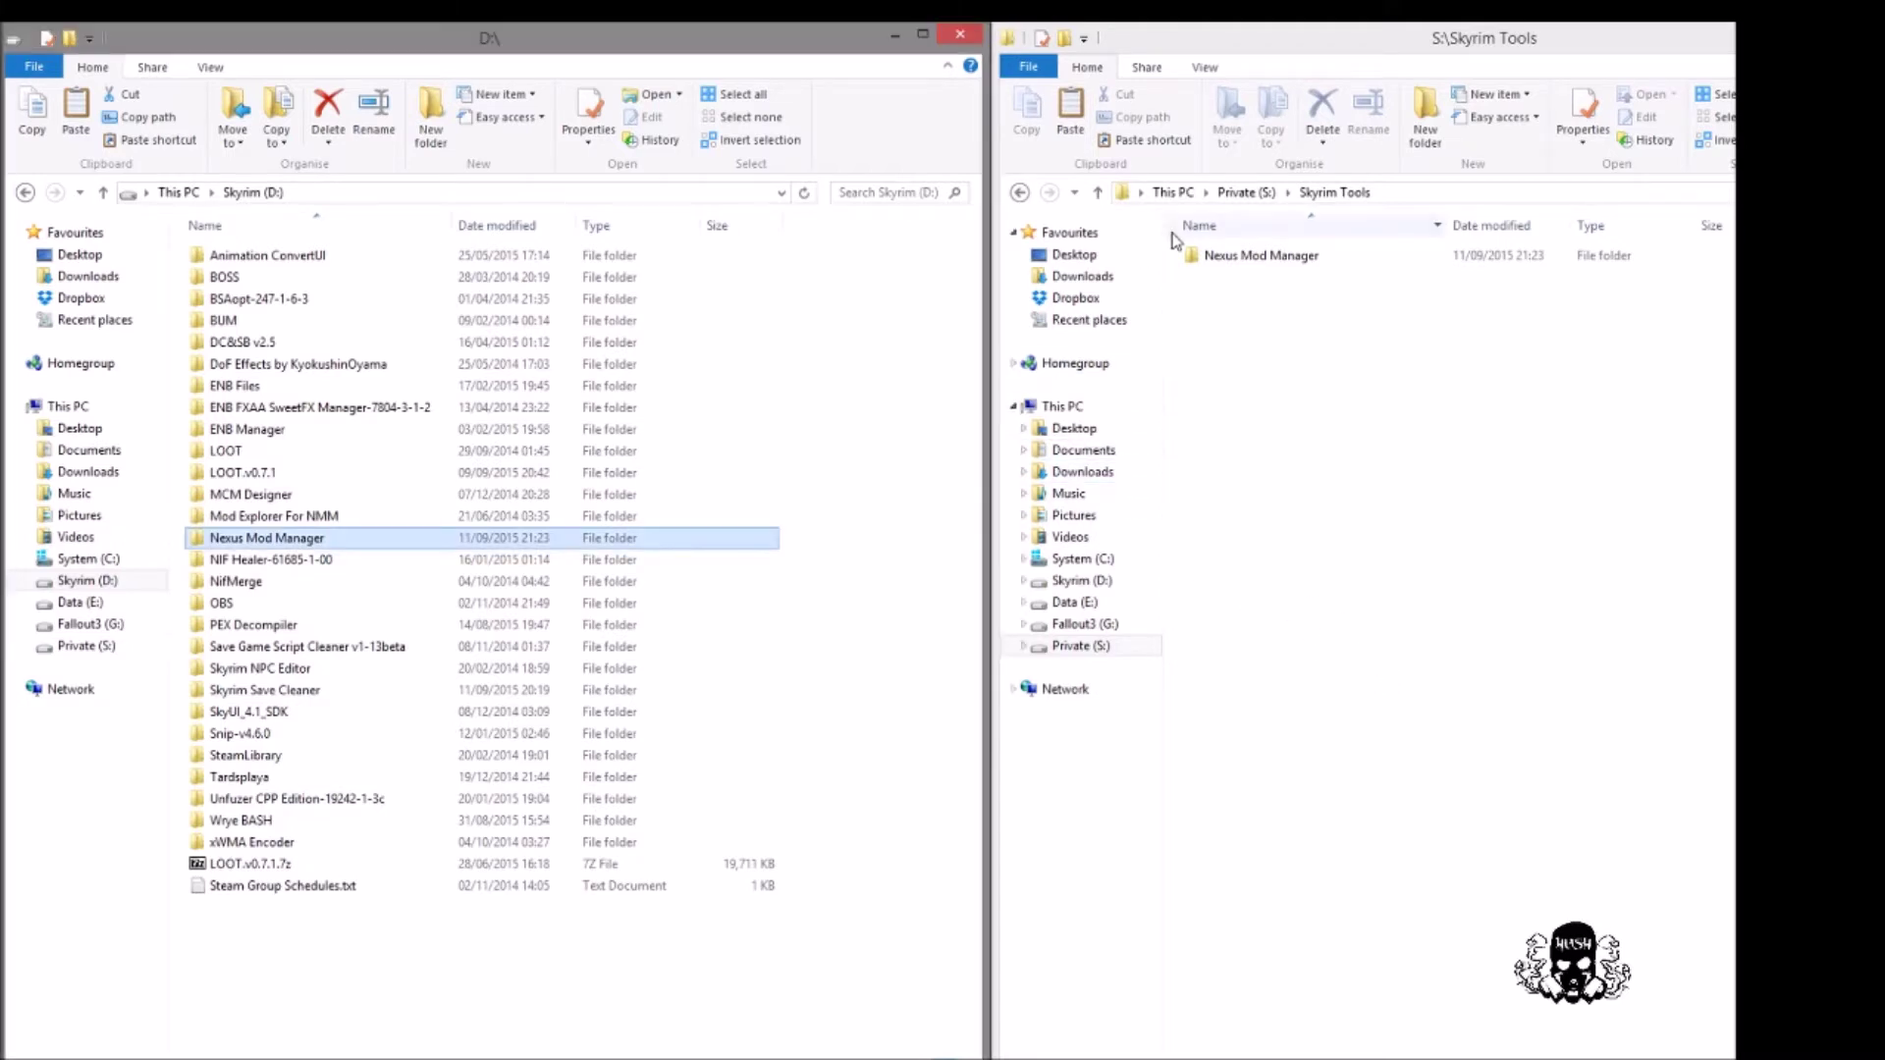
left_click(1262, 259)
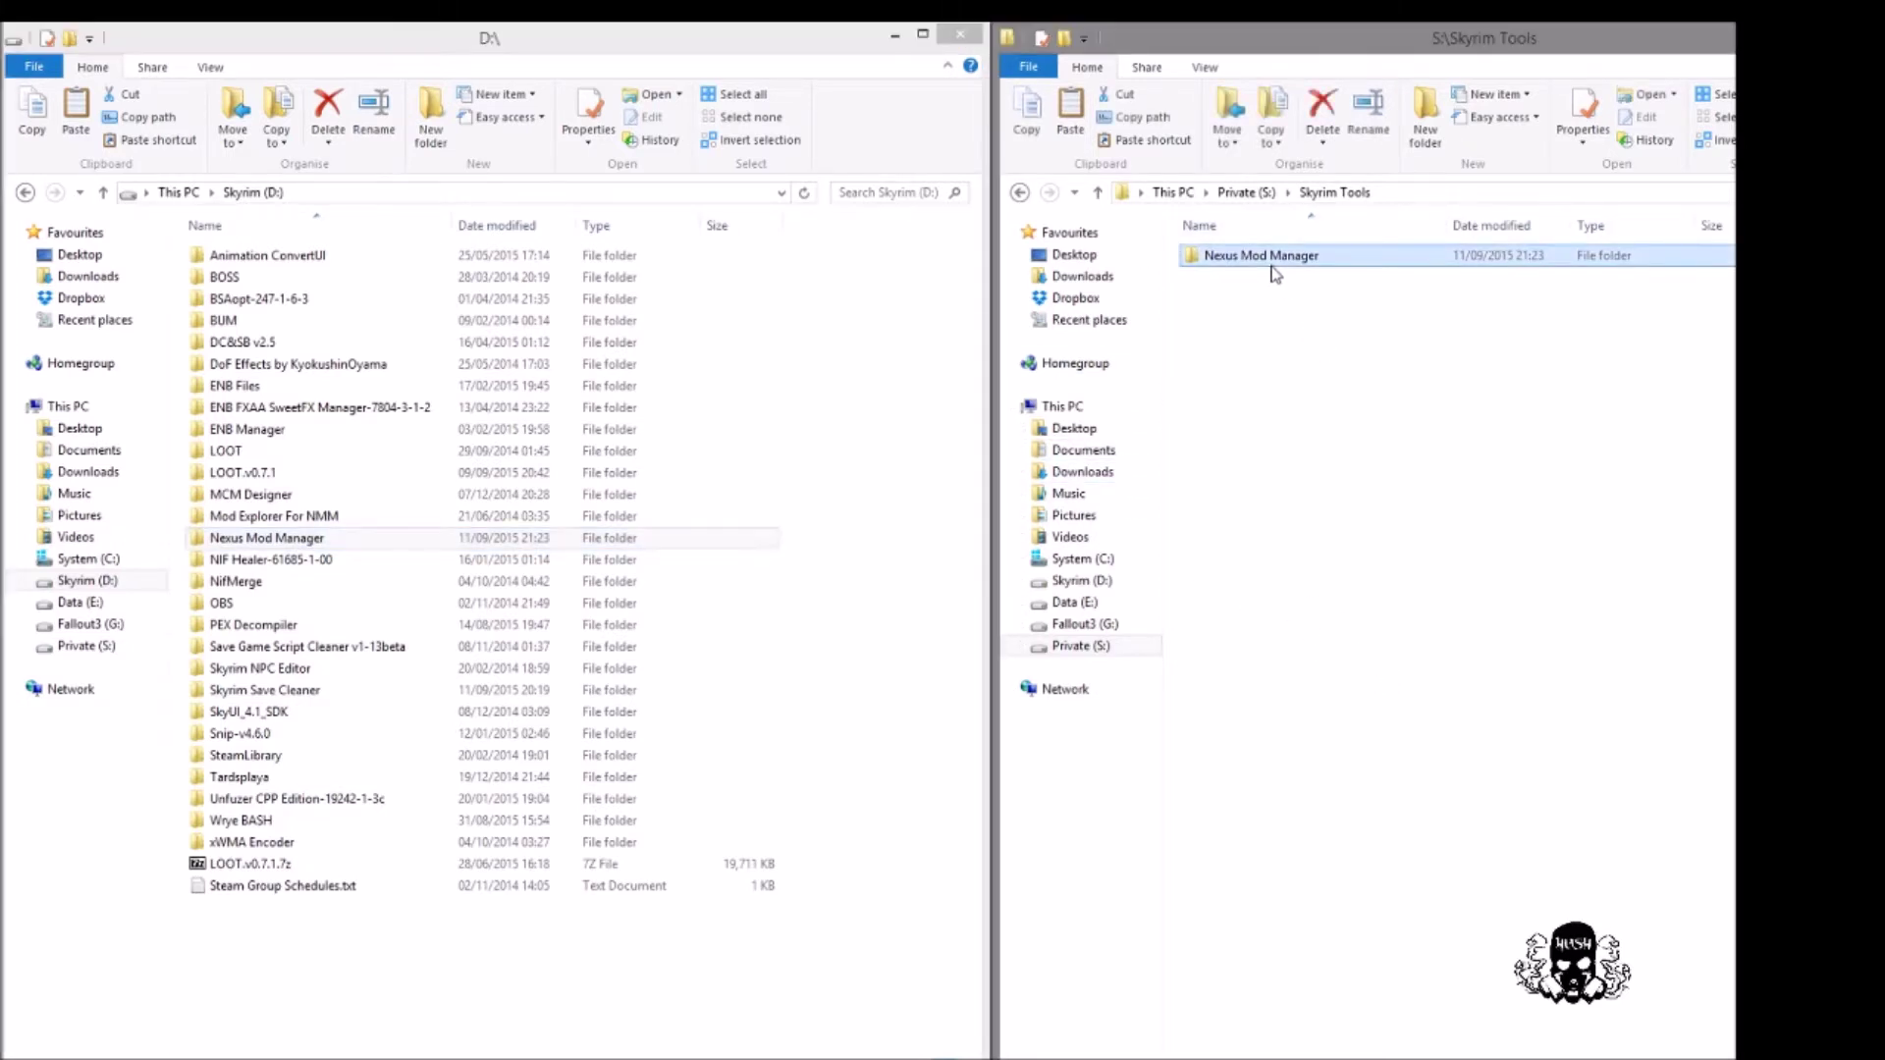
double_click(1255, 263)
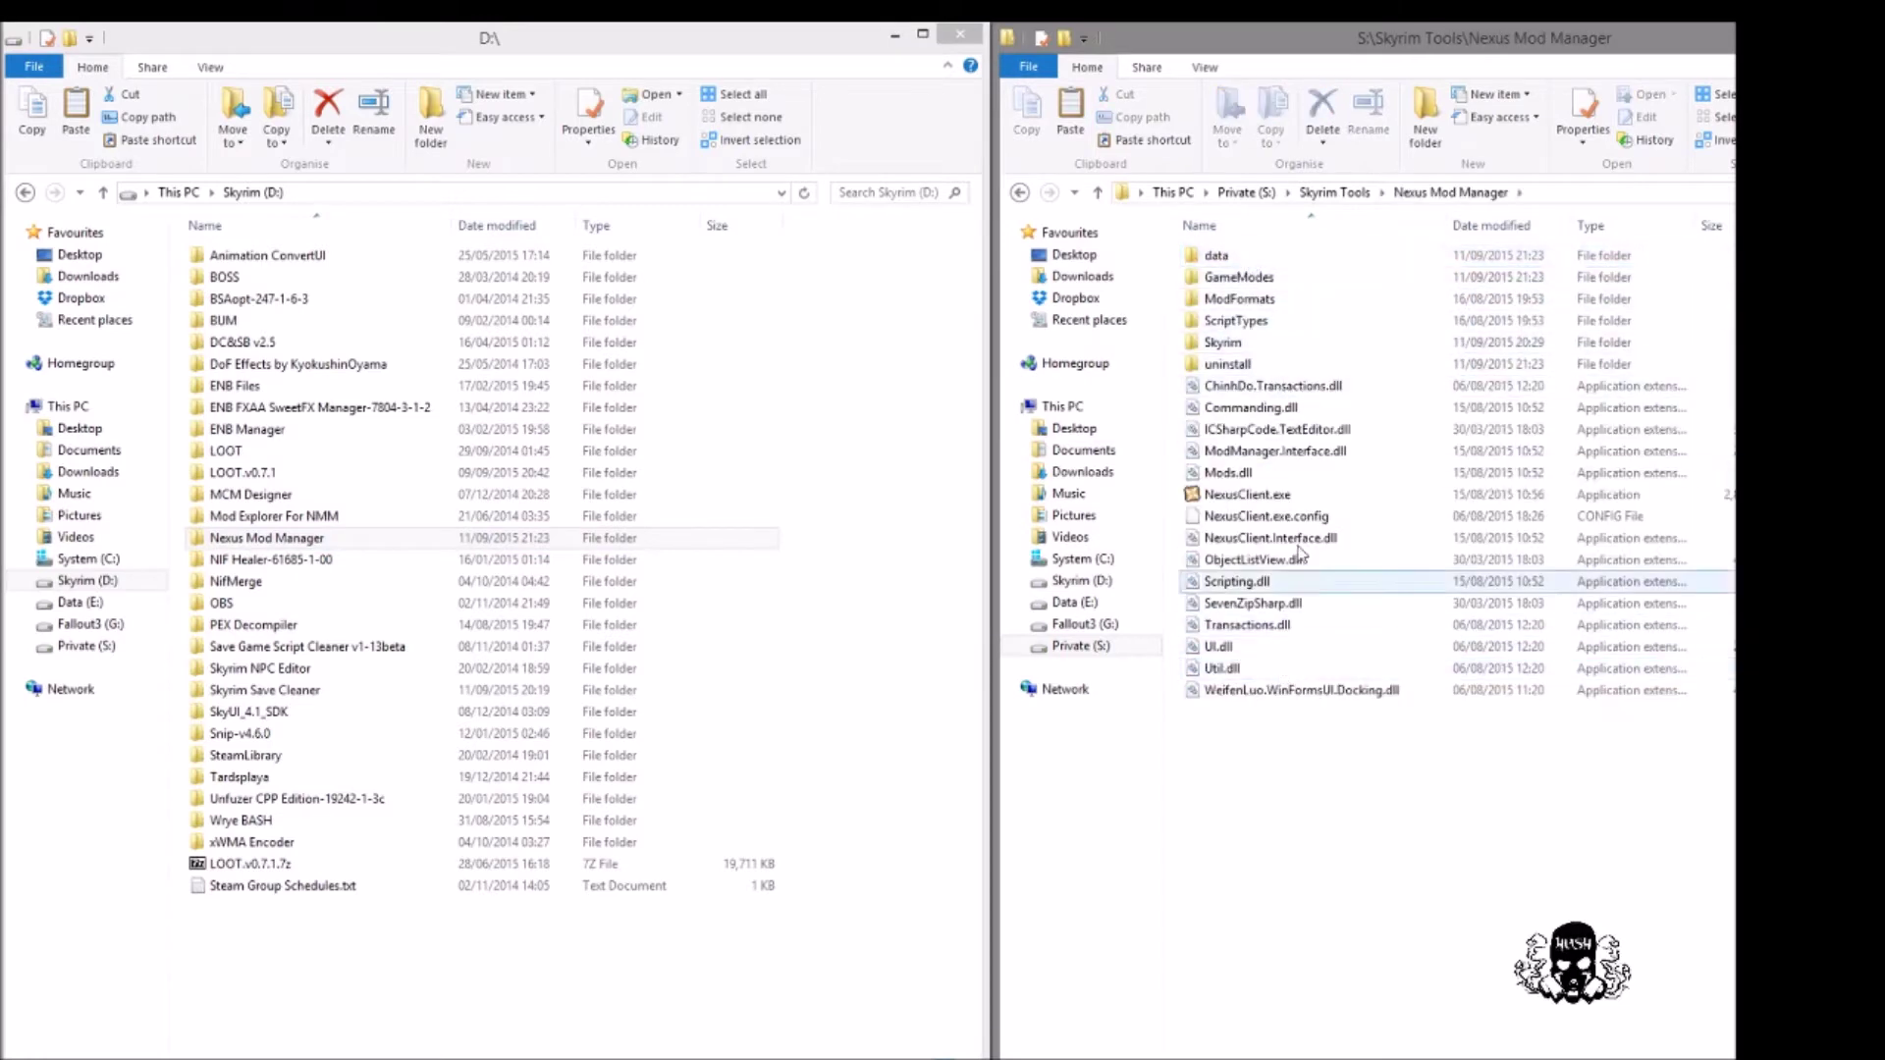
double_click(287, 540)
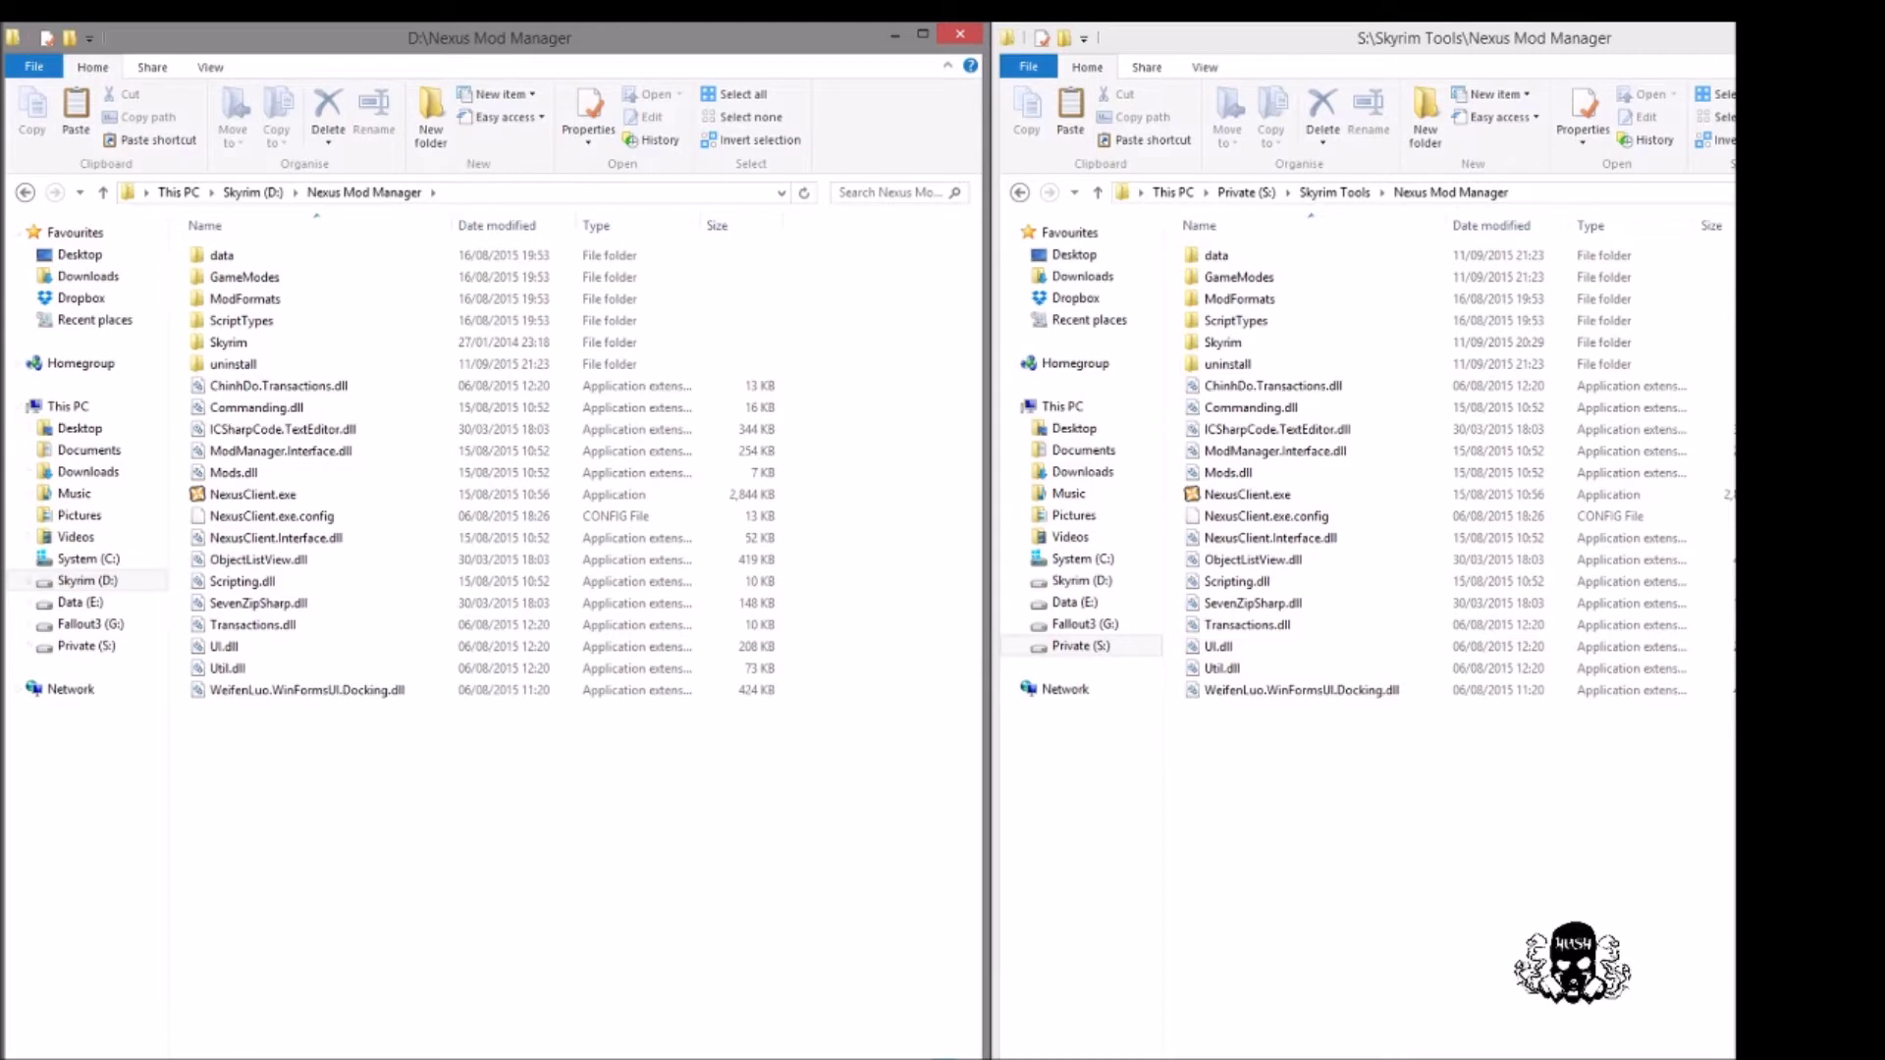
key("super+x")
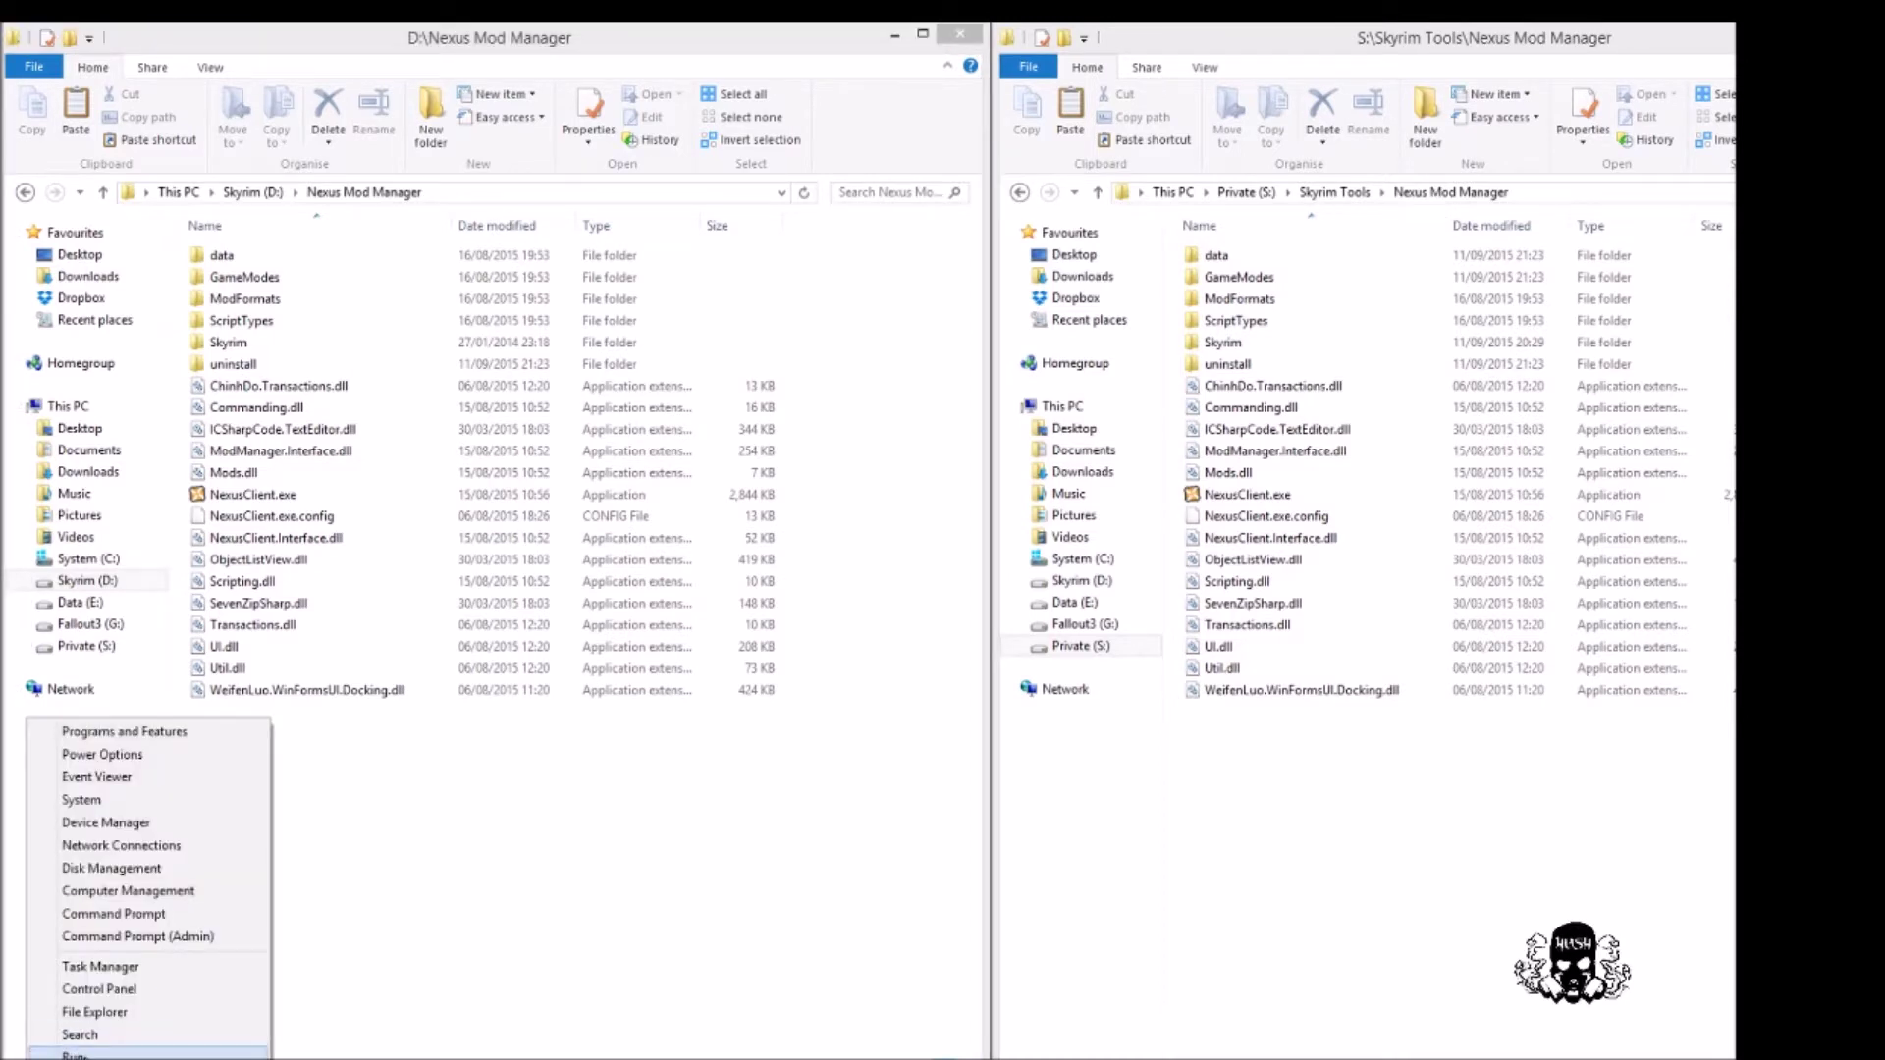
Launch regedit via Run and navigate to HKEY_LOCAL_MACHINE\SOFTWARE\NexusModManager\Skyrim.
left_click(86, 1056)
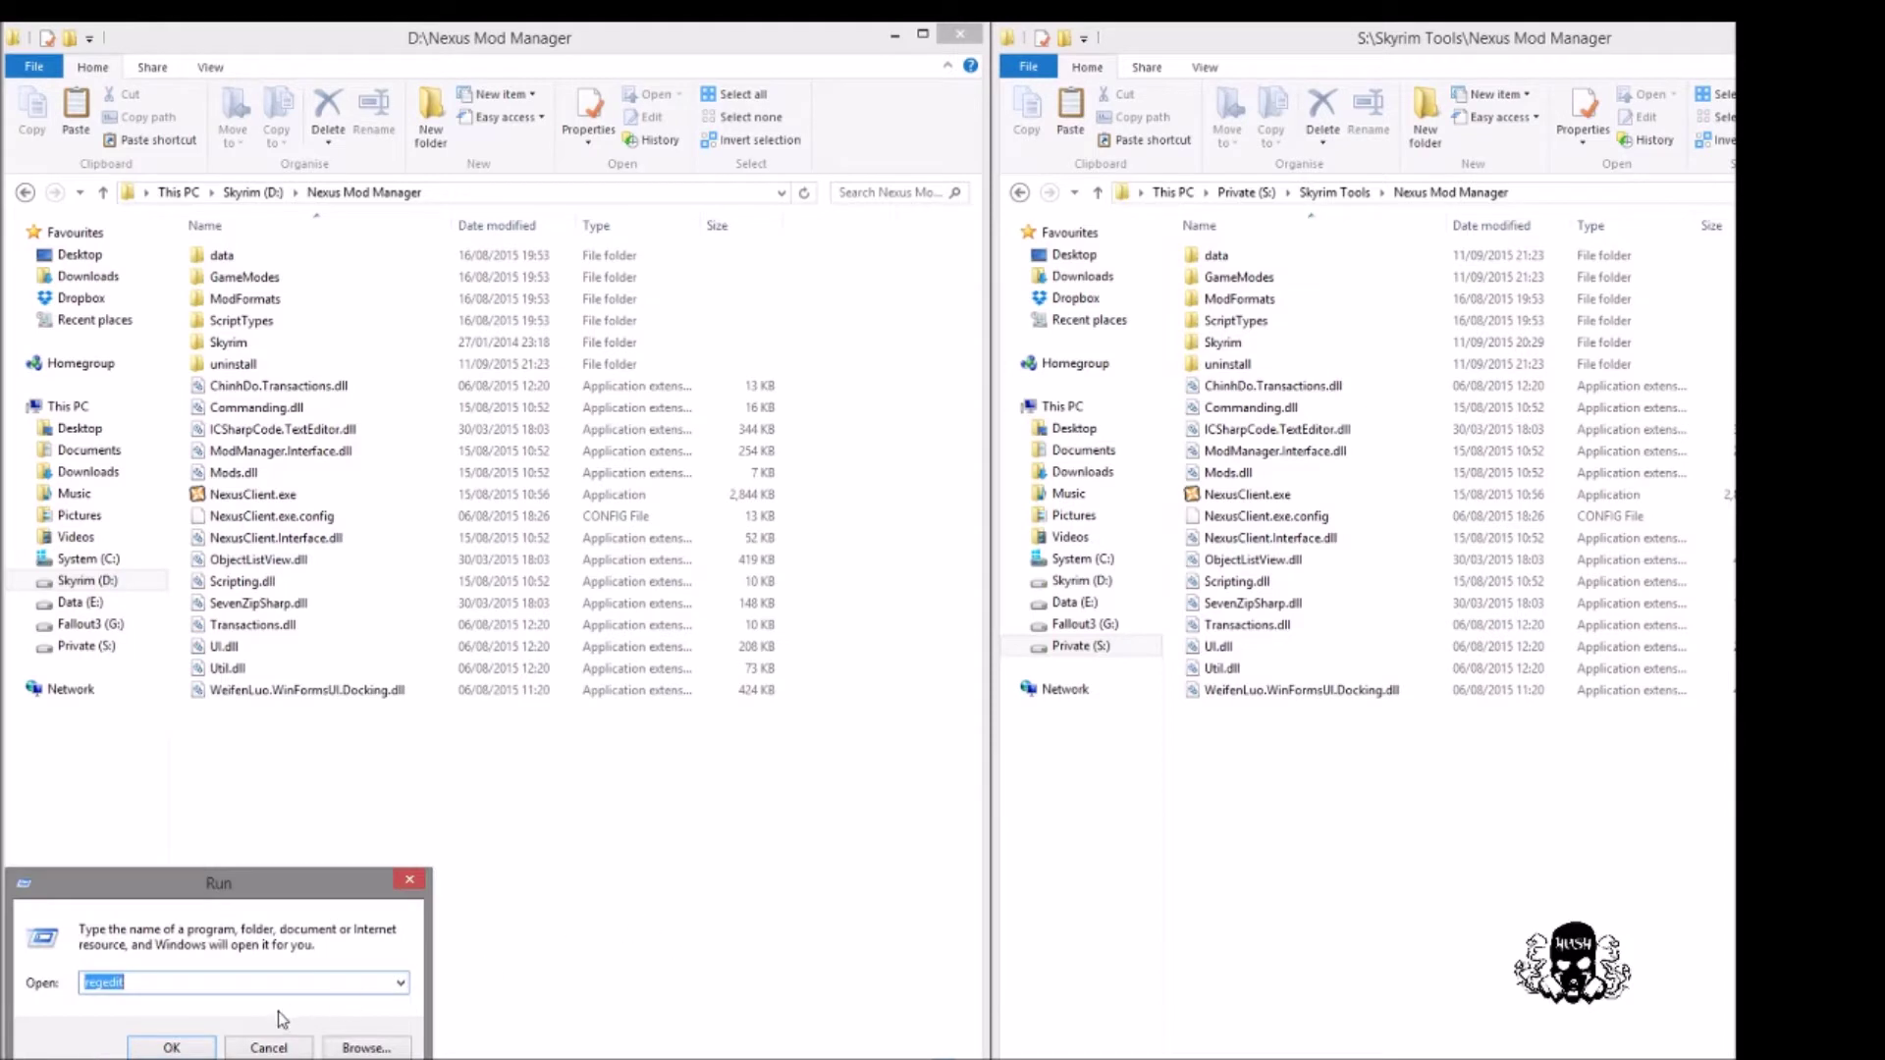
left_click(172, 1049)
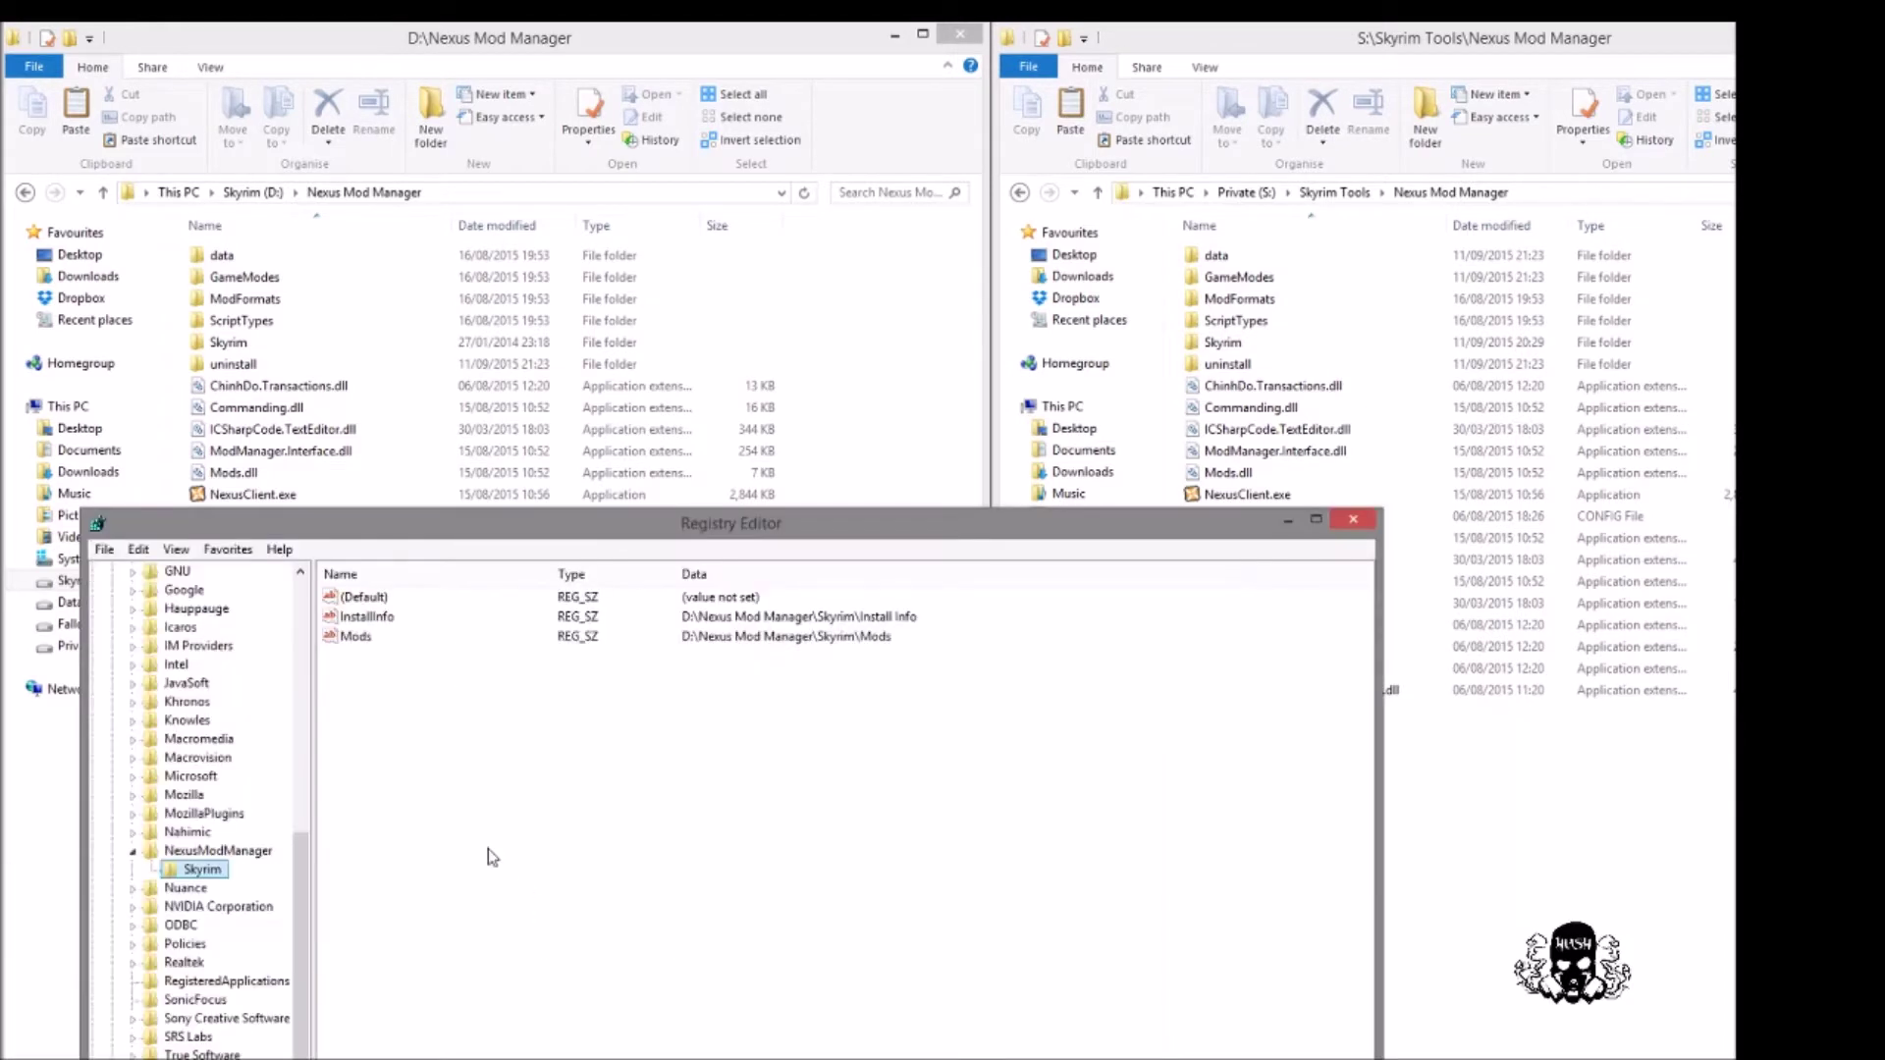
left_click_drag(304, 861, 304, 606)
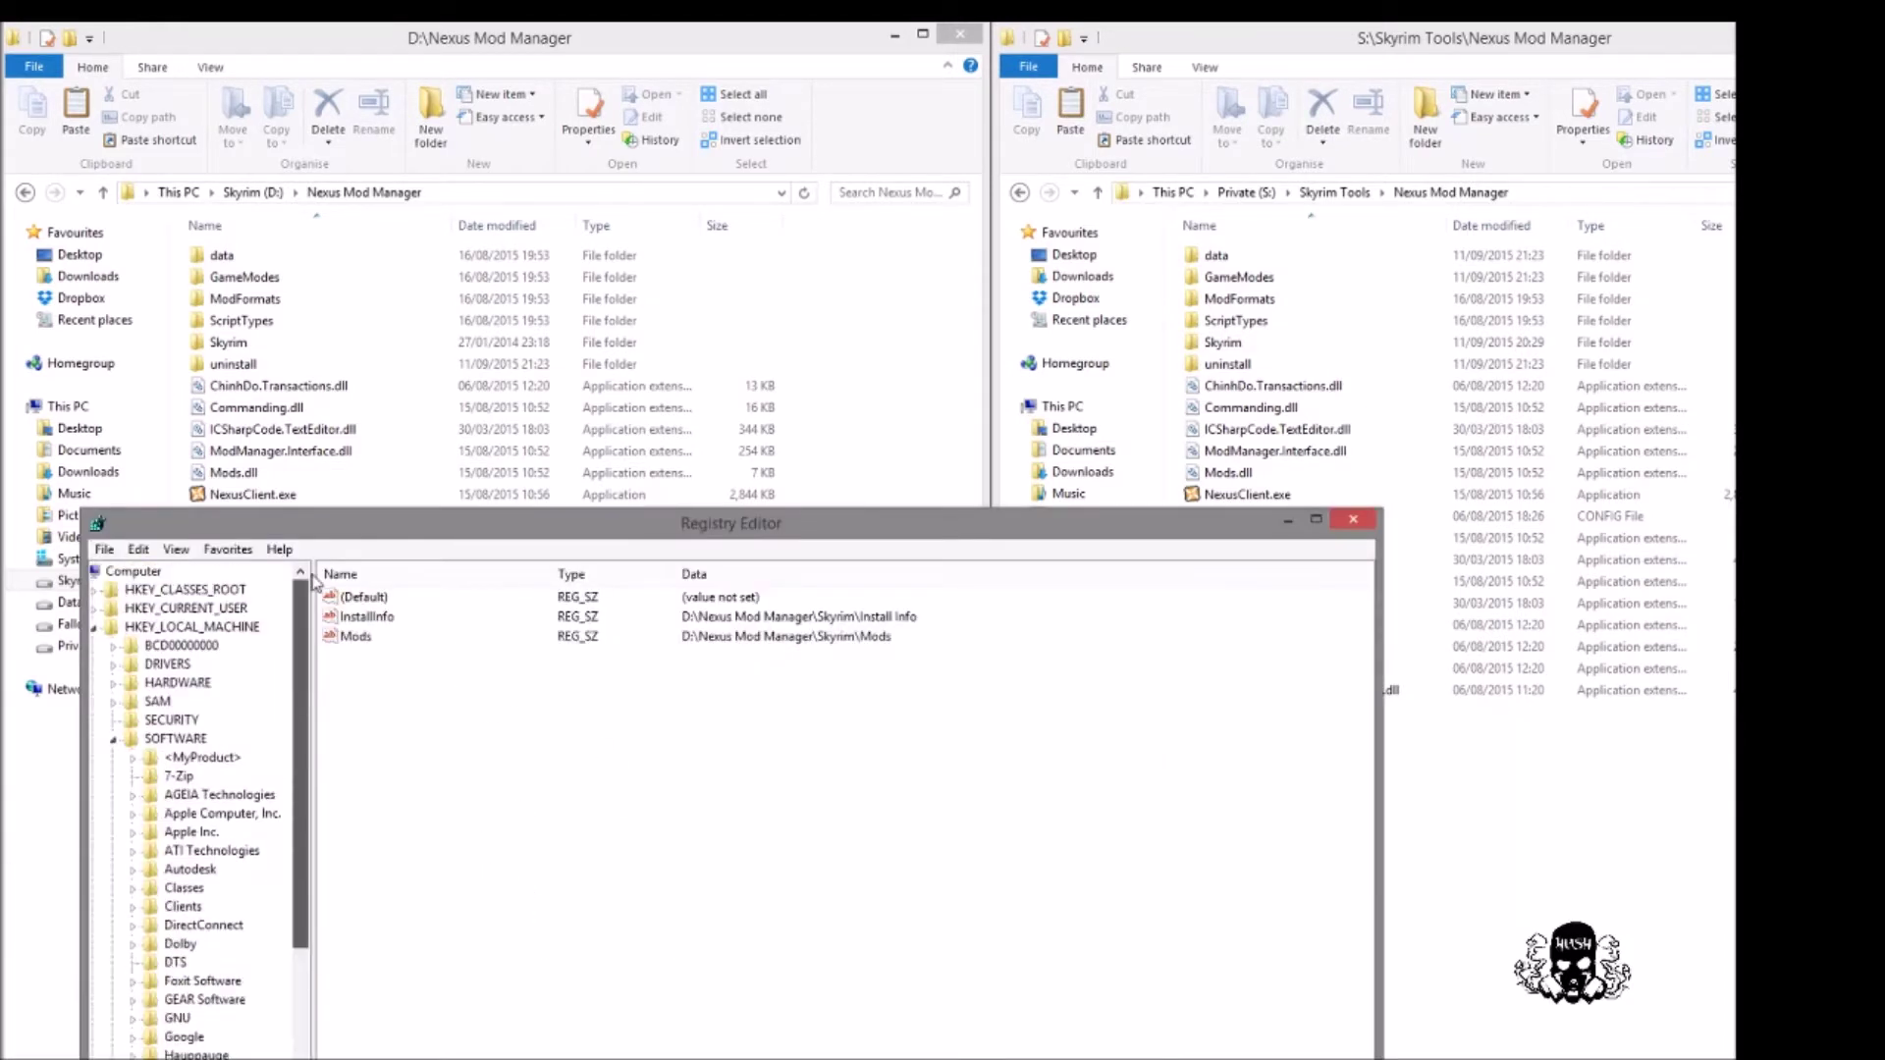
left_click(92, 628)
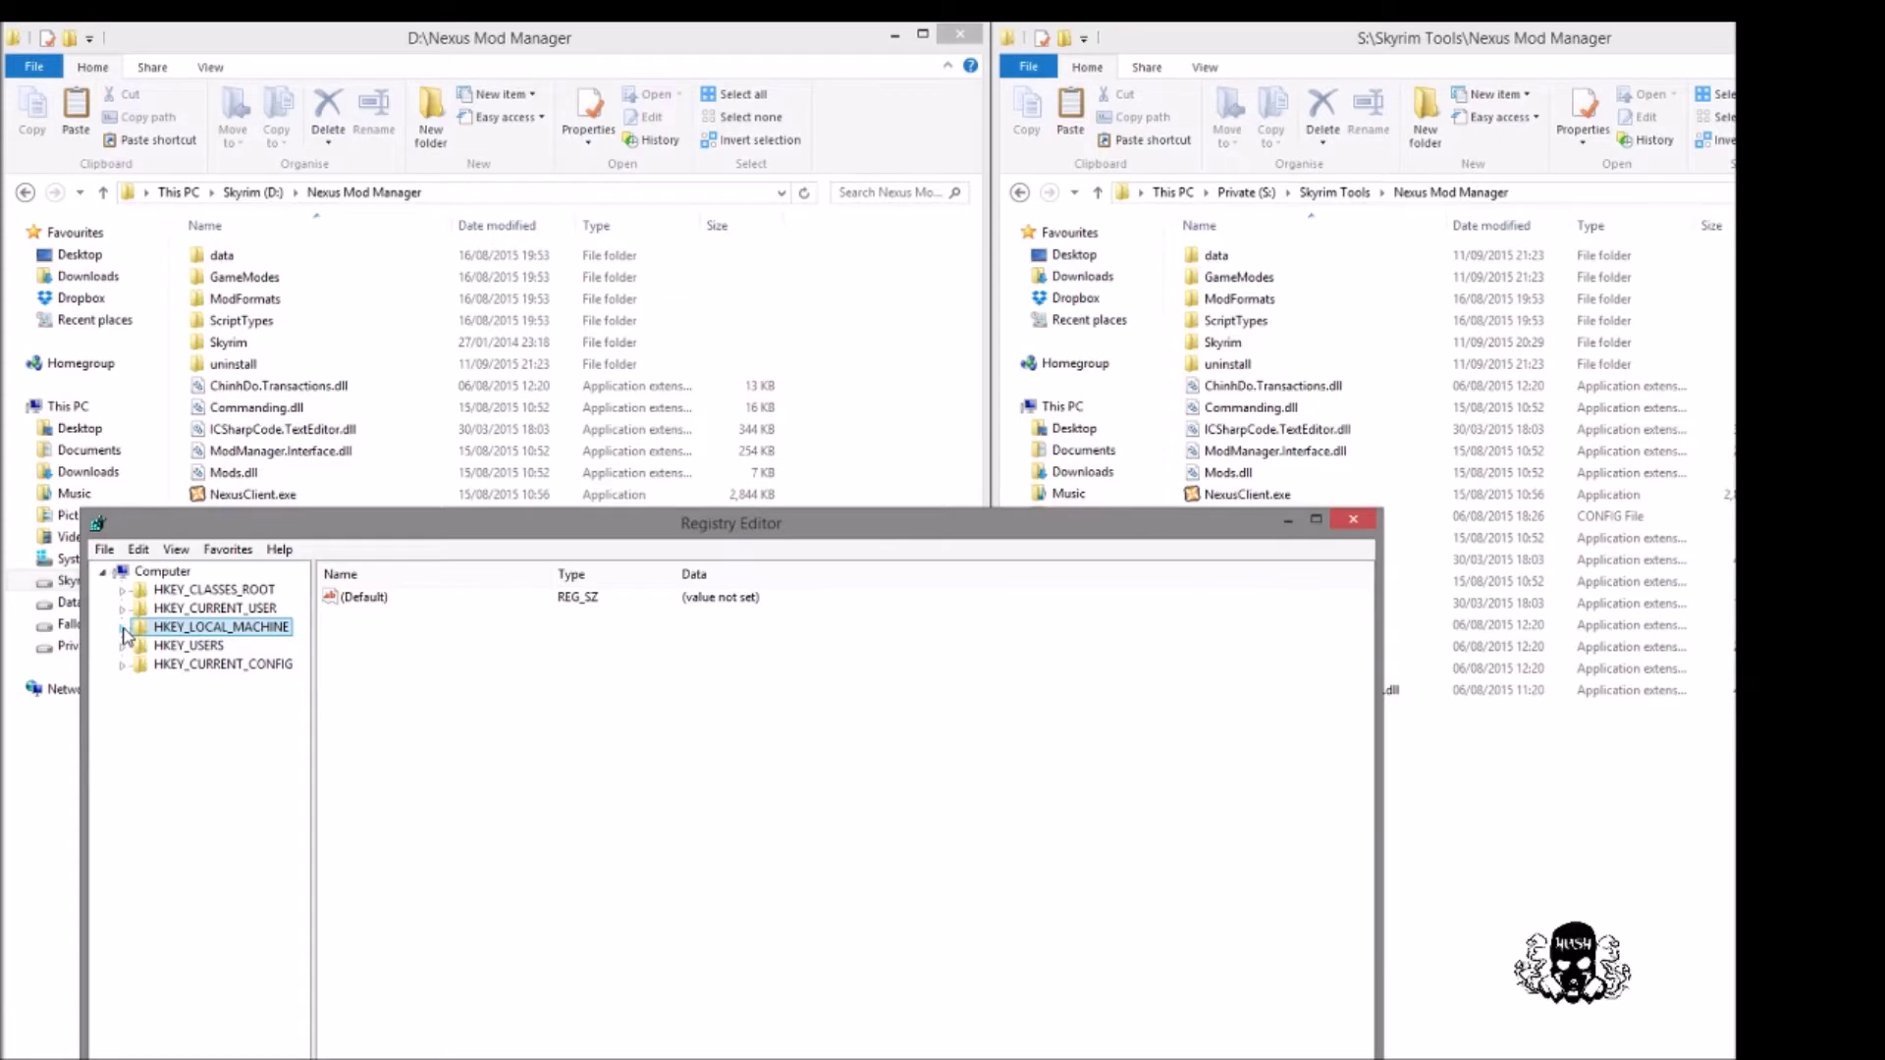
left_click(122, 627)
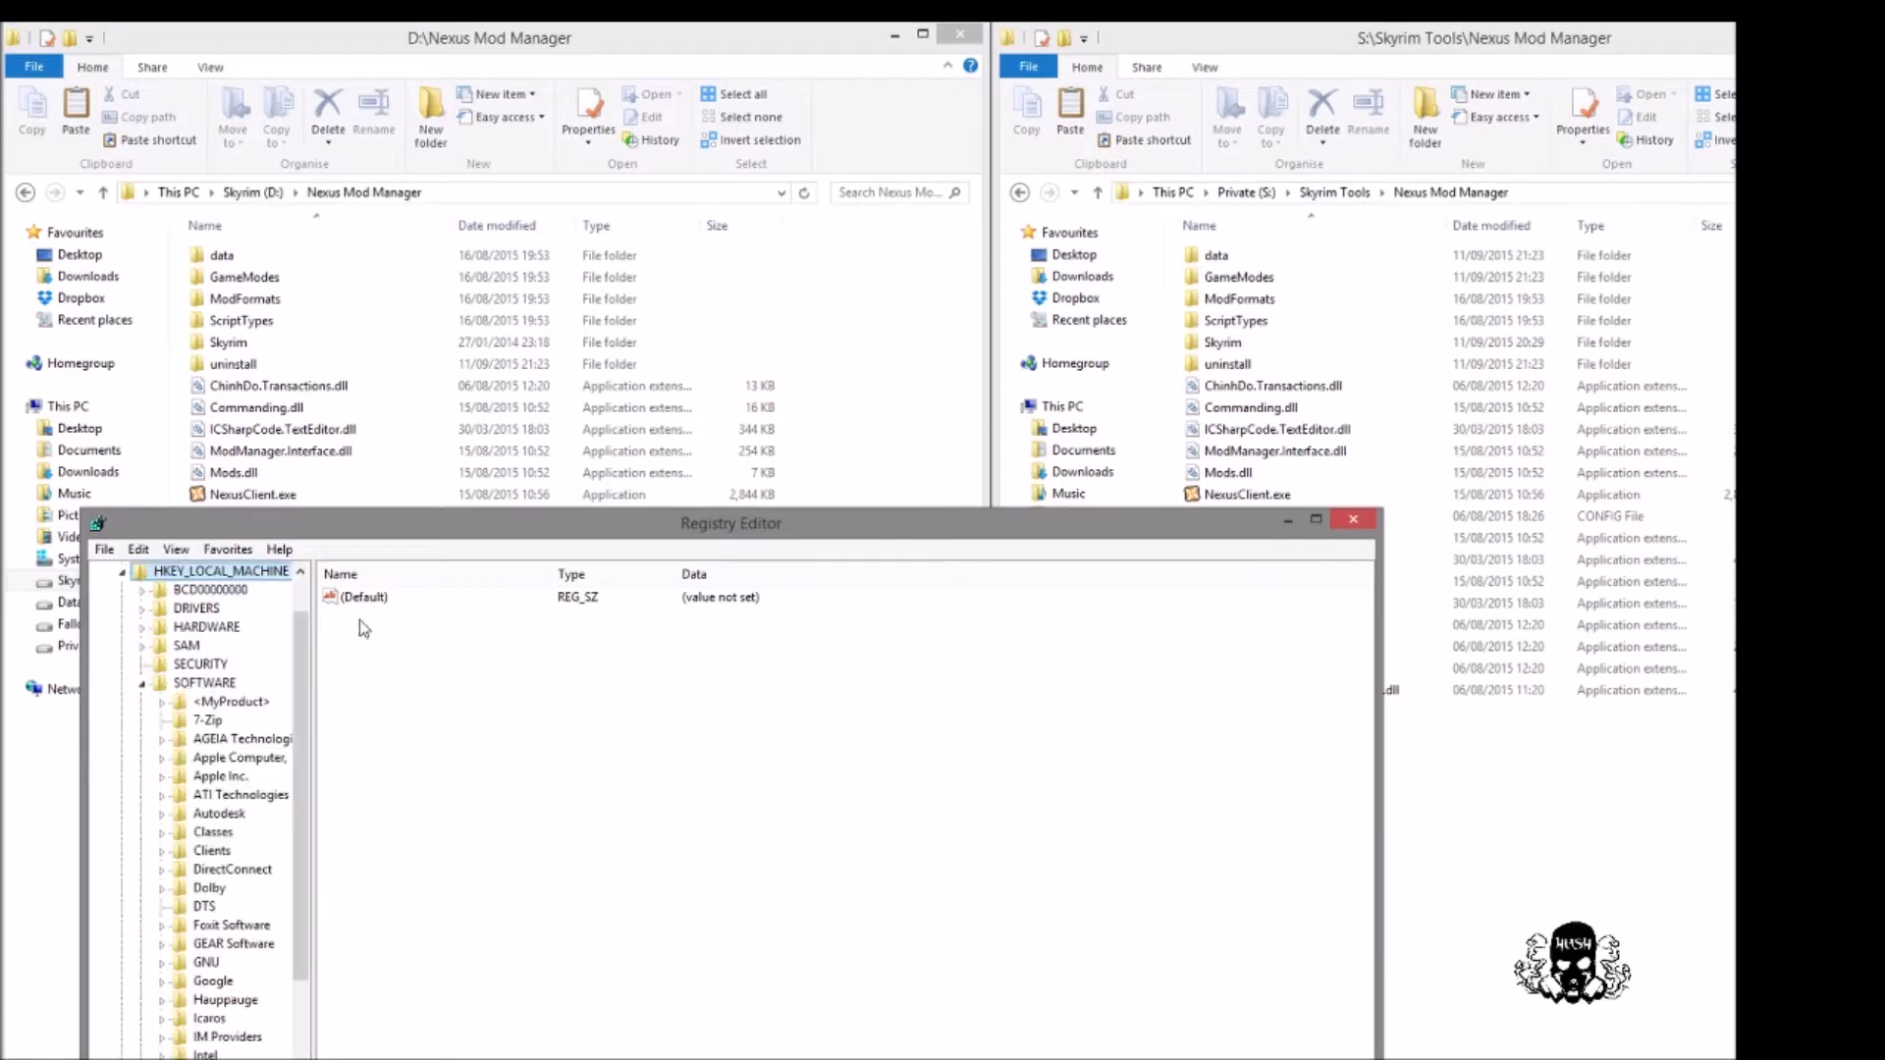
scroll(313, 597, "down", 4)
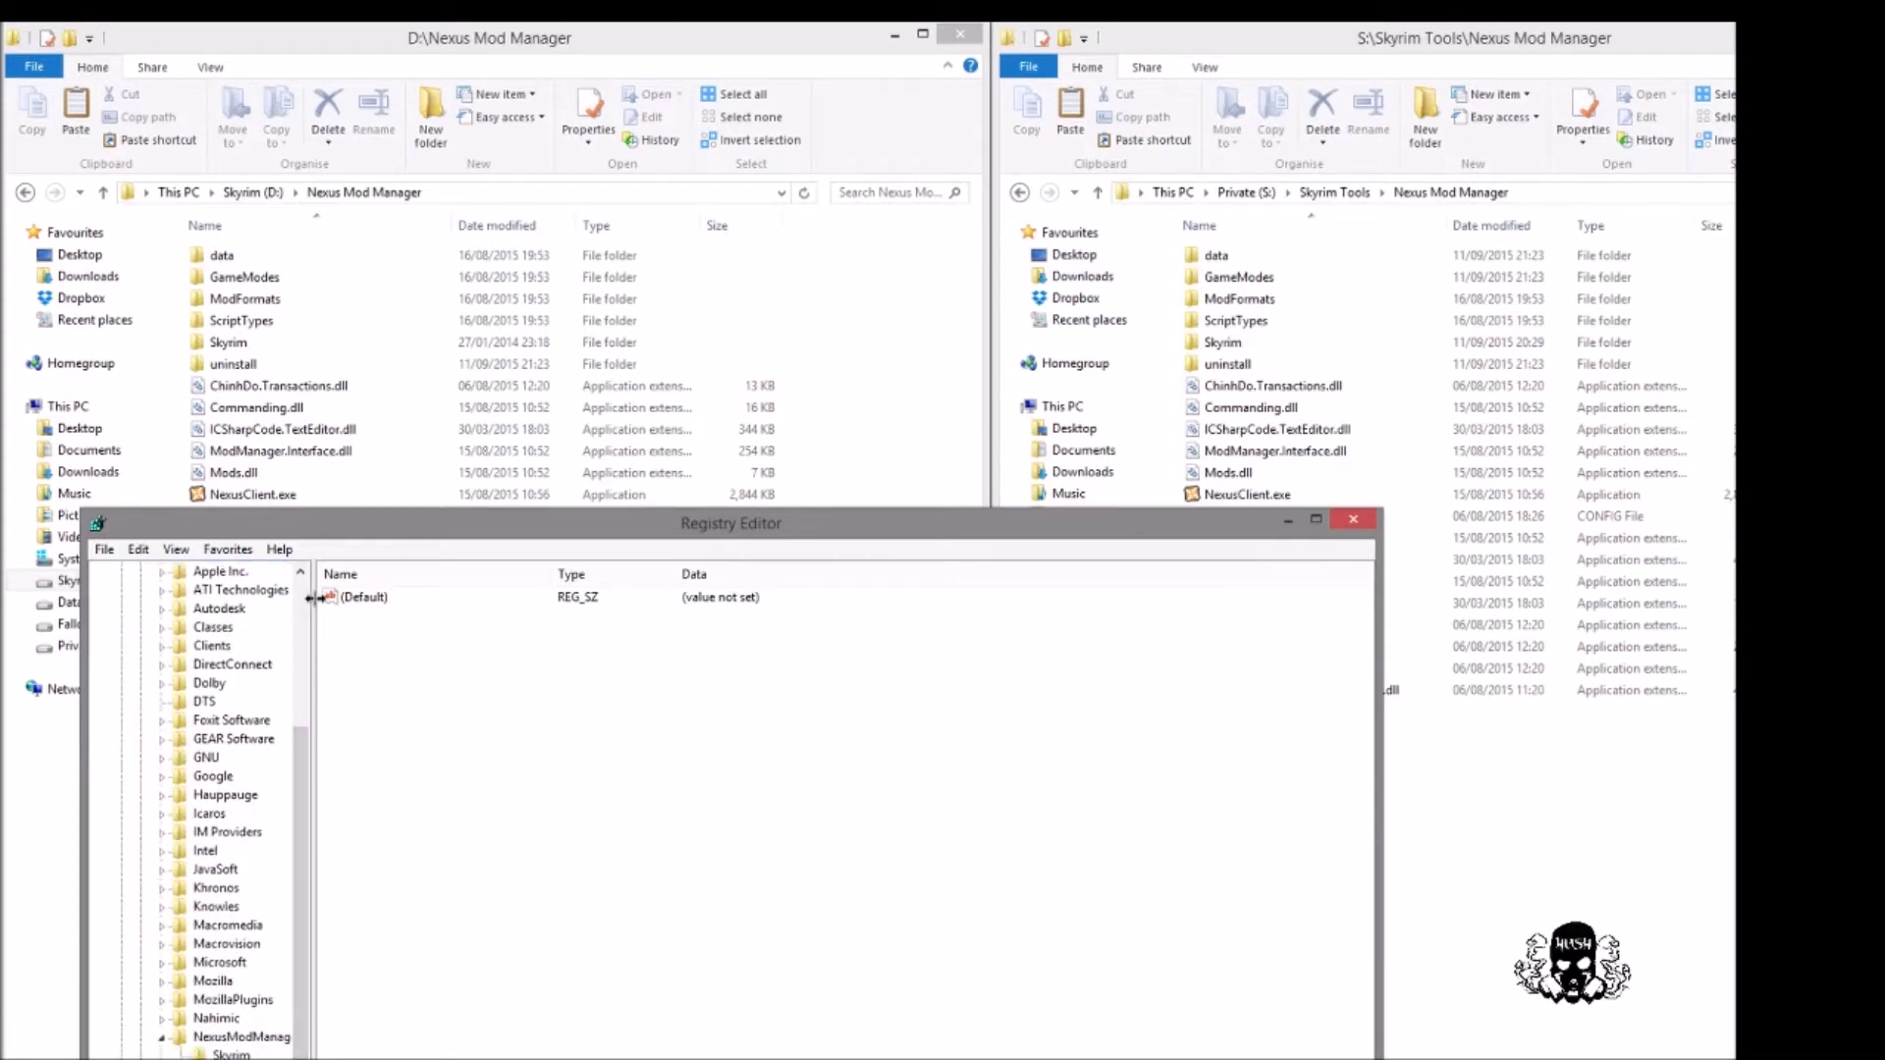
left_click_drag(320, 524, 324, 238)
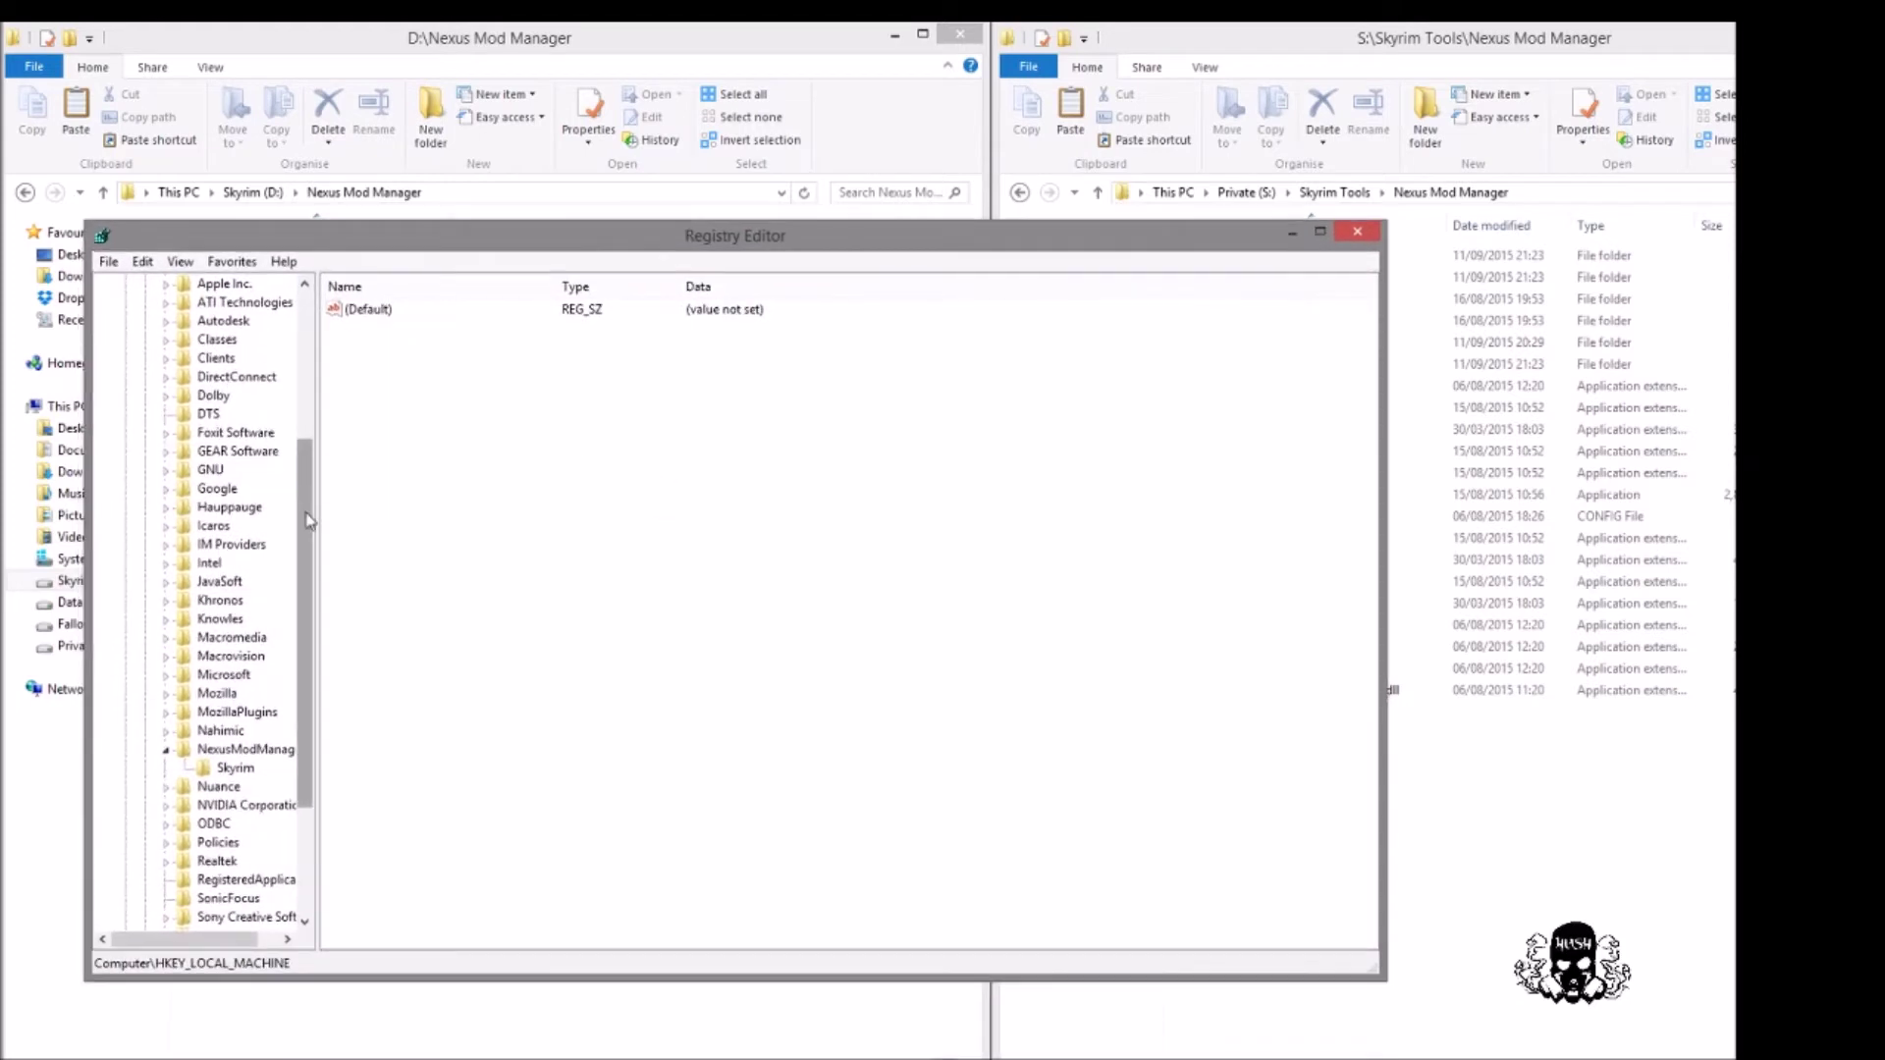
scroll(307, 520, "down", 2)
left_click(232, 640)
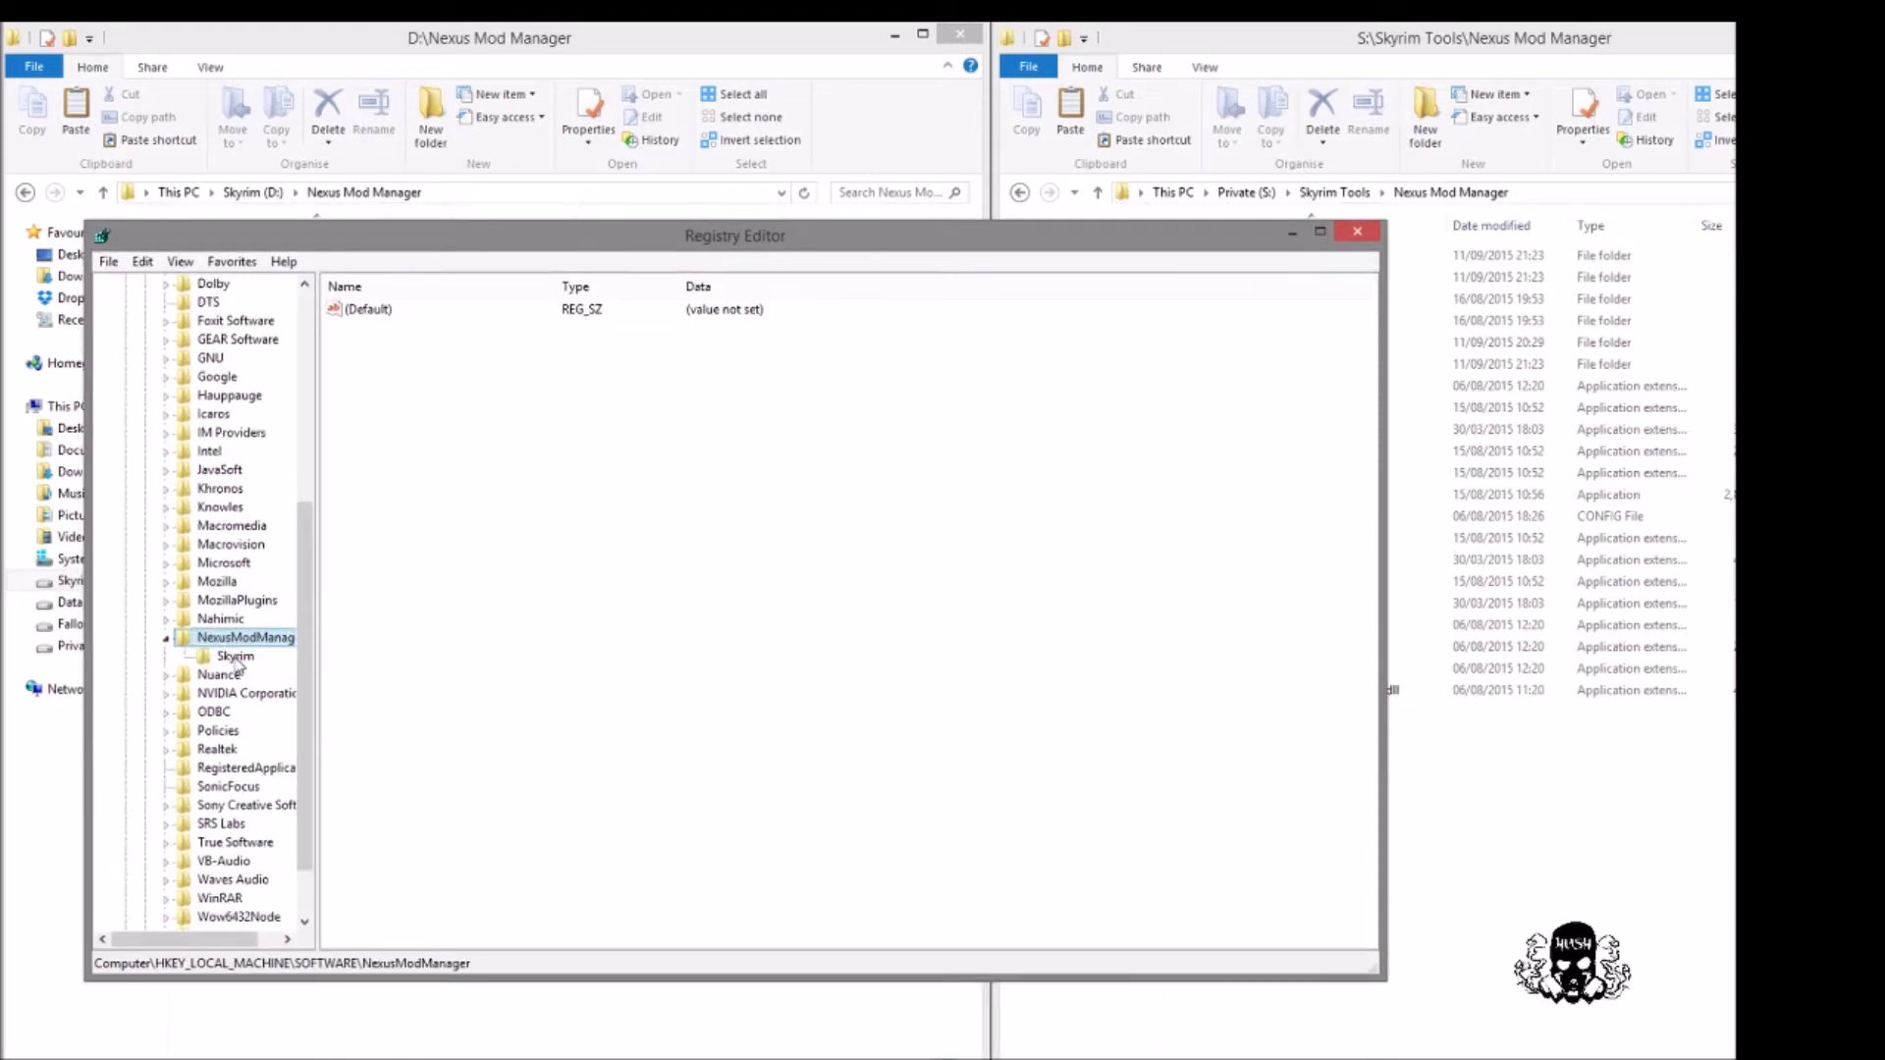
left_click(236, 657)
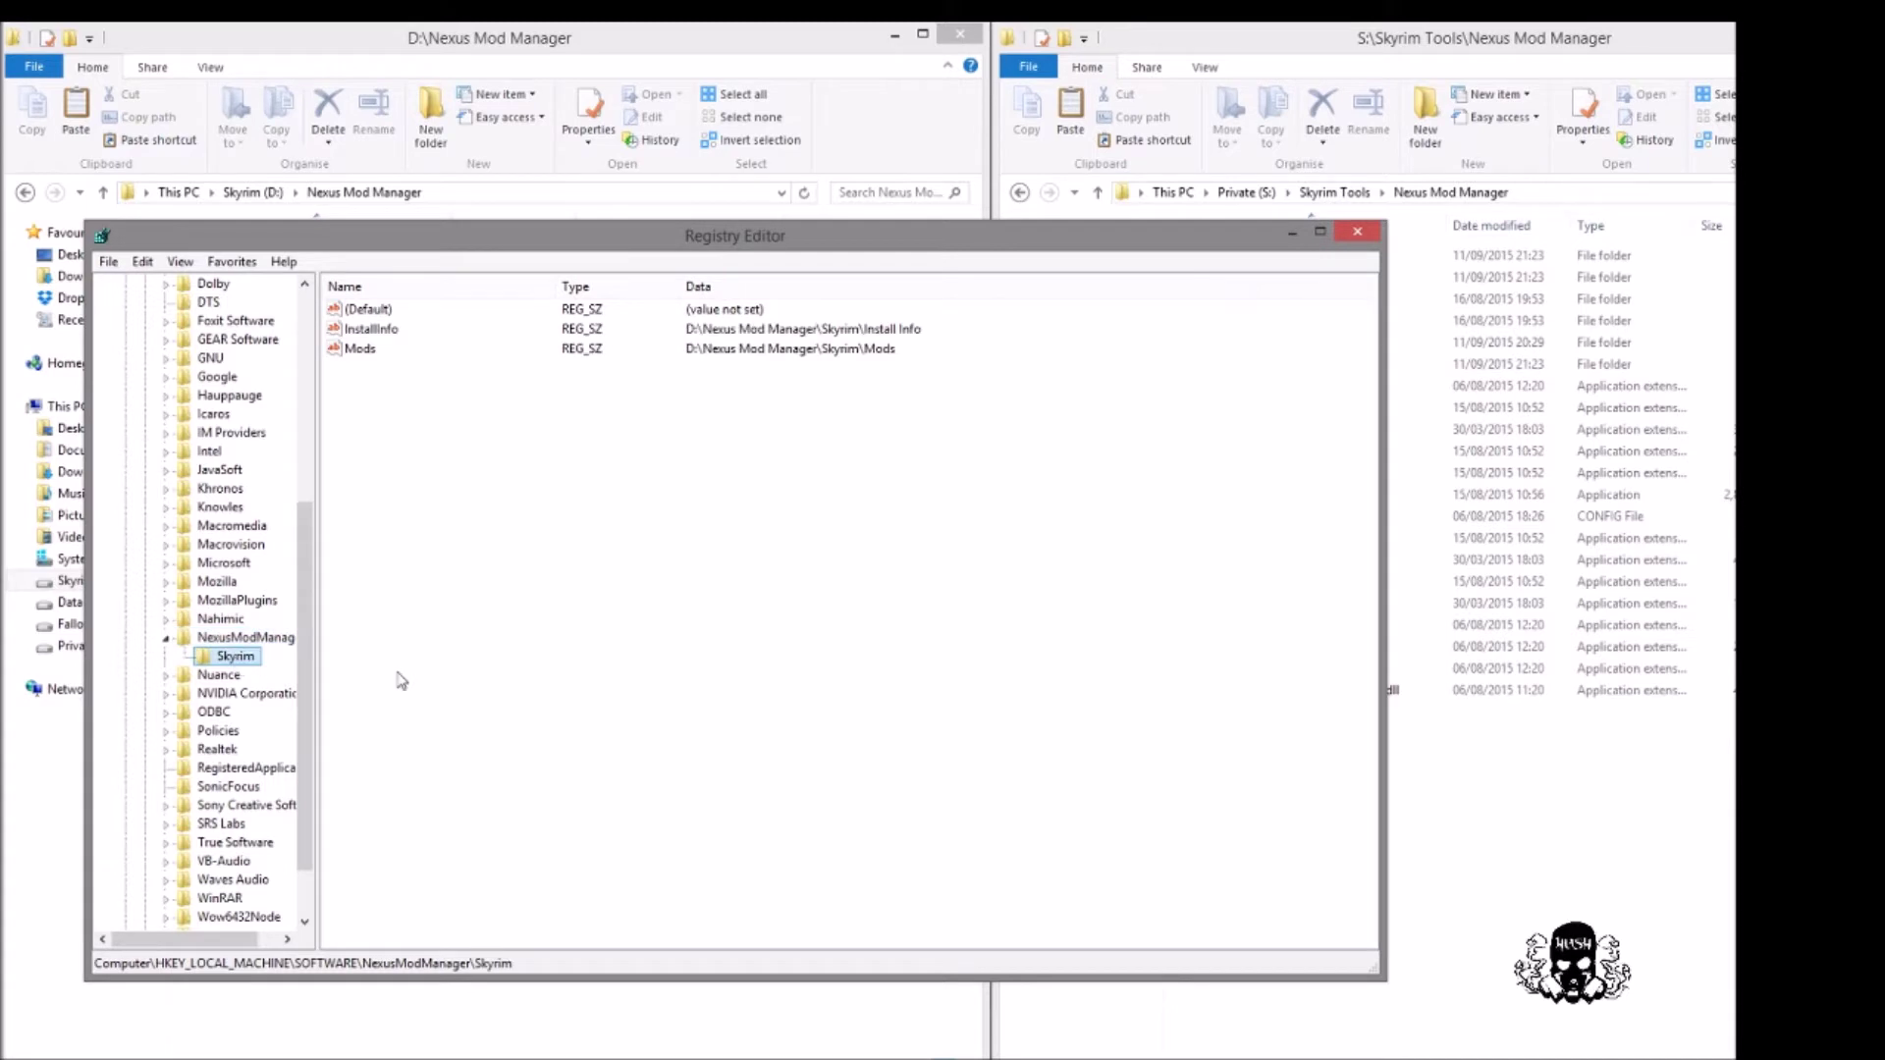
Change the InstallInfo value's path prefix from D:\ to S:\Skyrim Tools\.
right_click(364, 332)
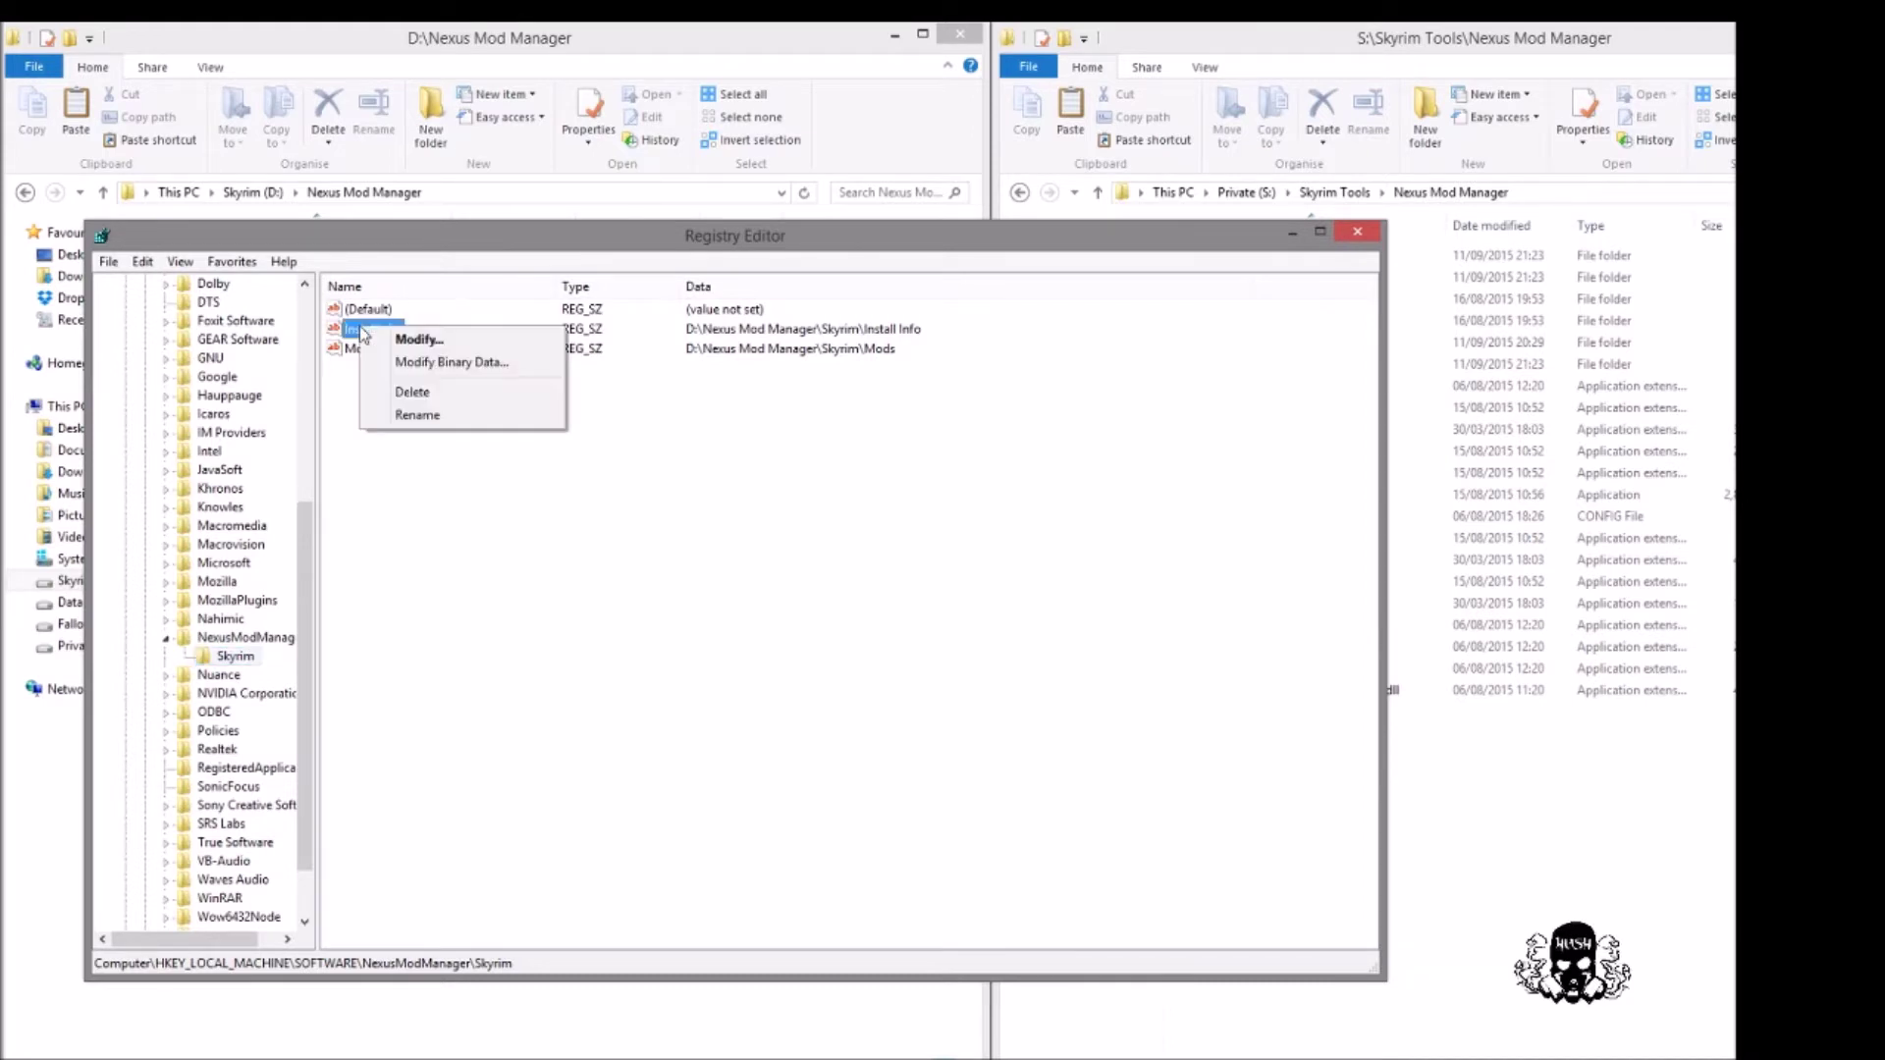
left_click(459, 338)
key("Home")
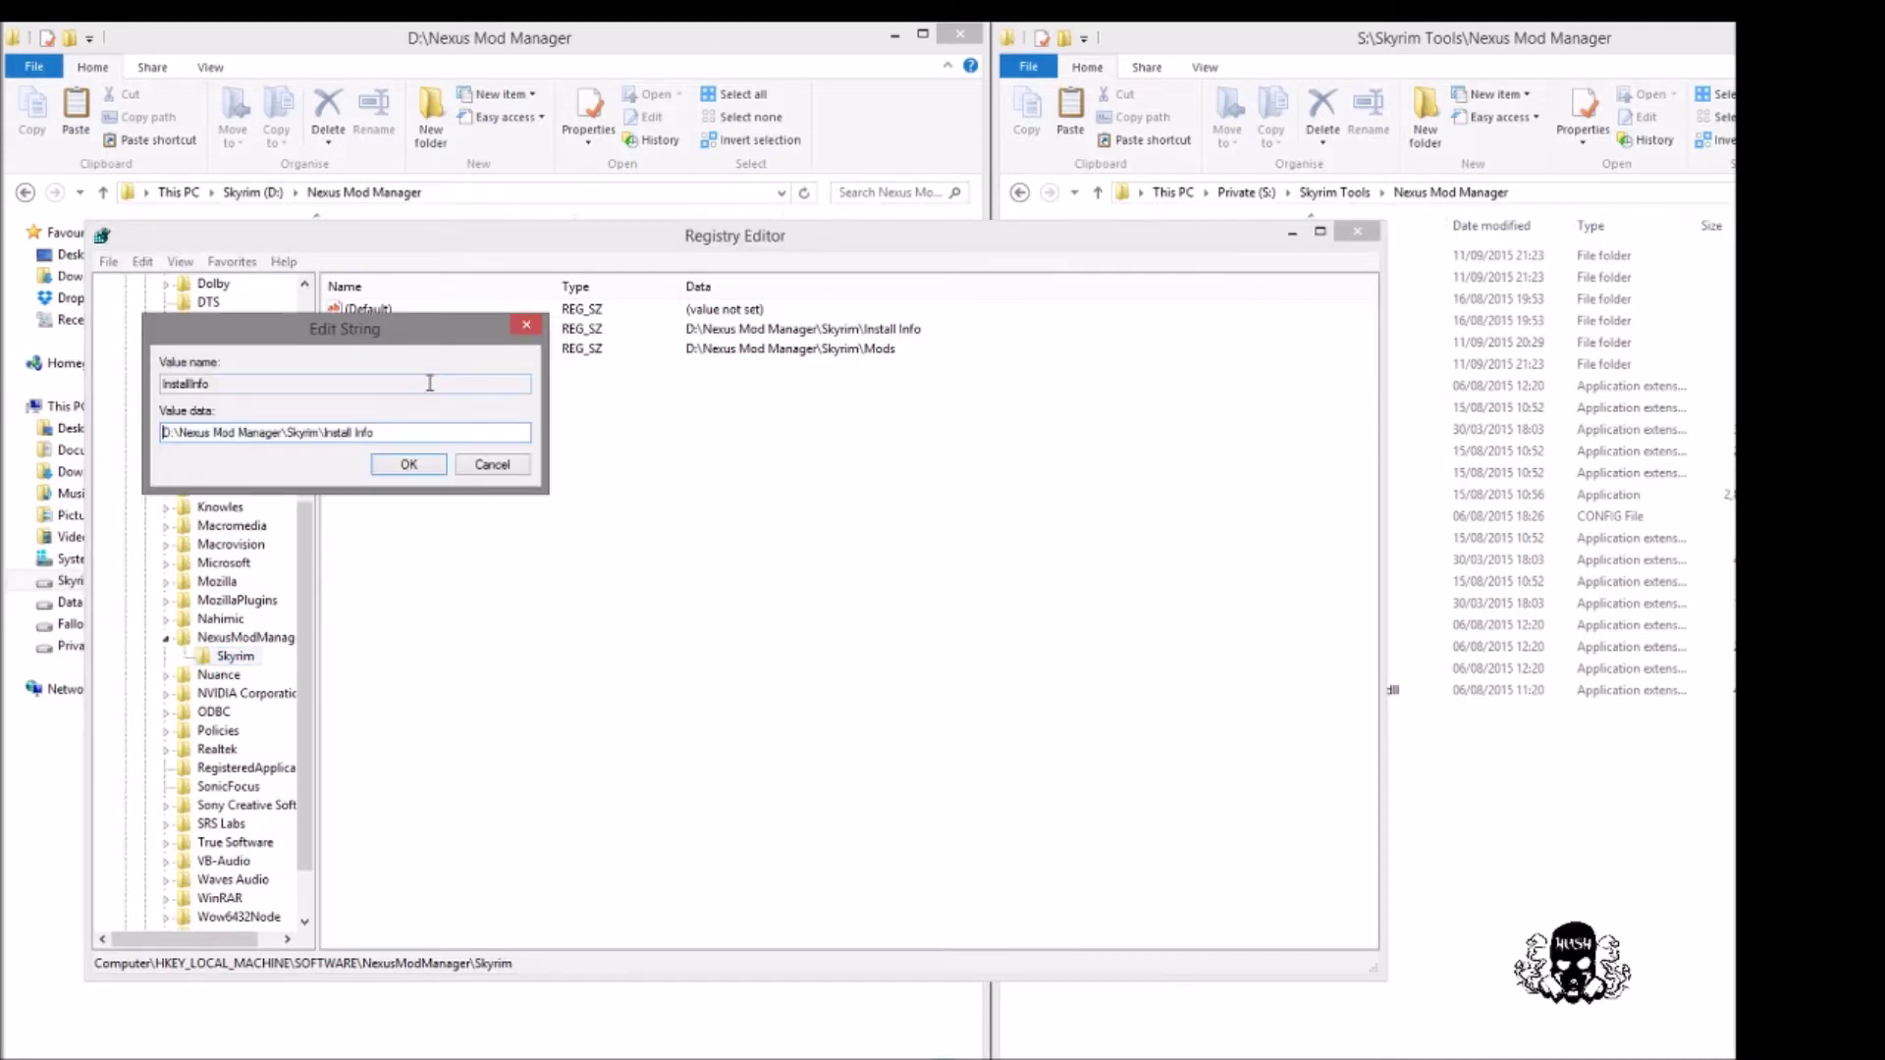
key("Delete")
type("S:\\")
type("Skyrim")
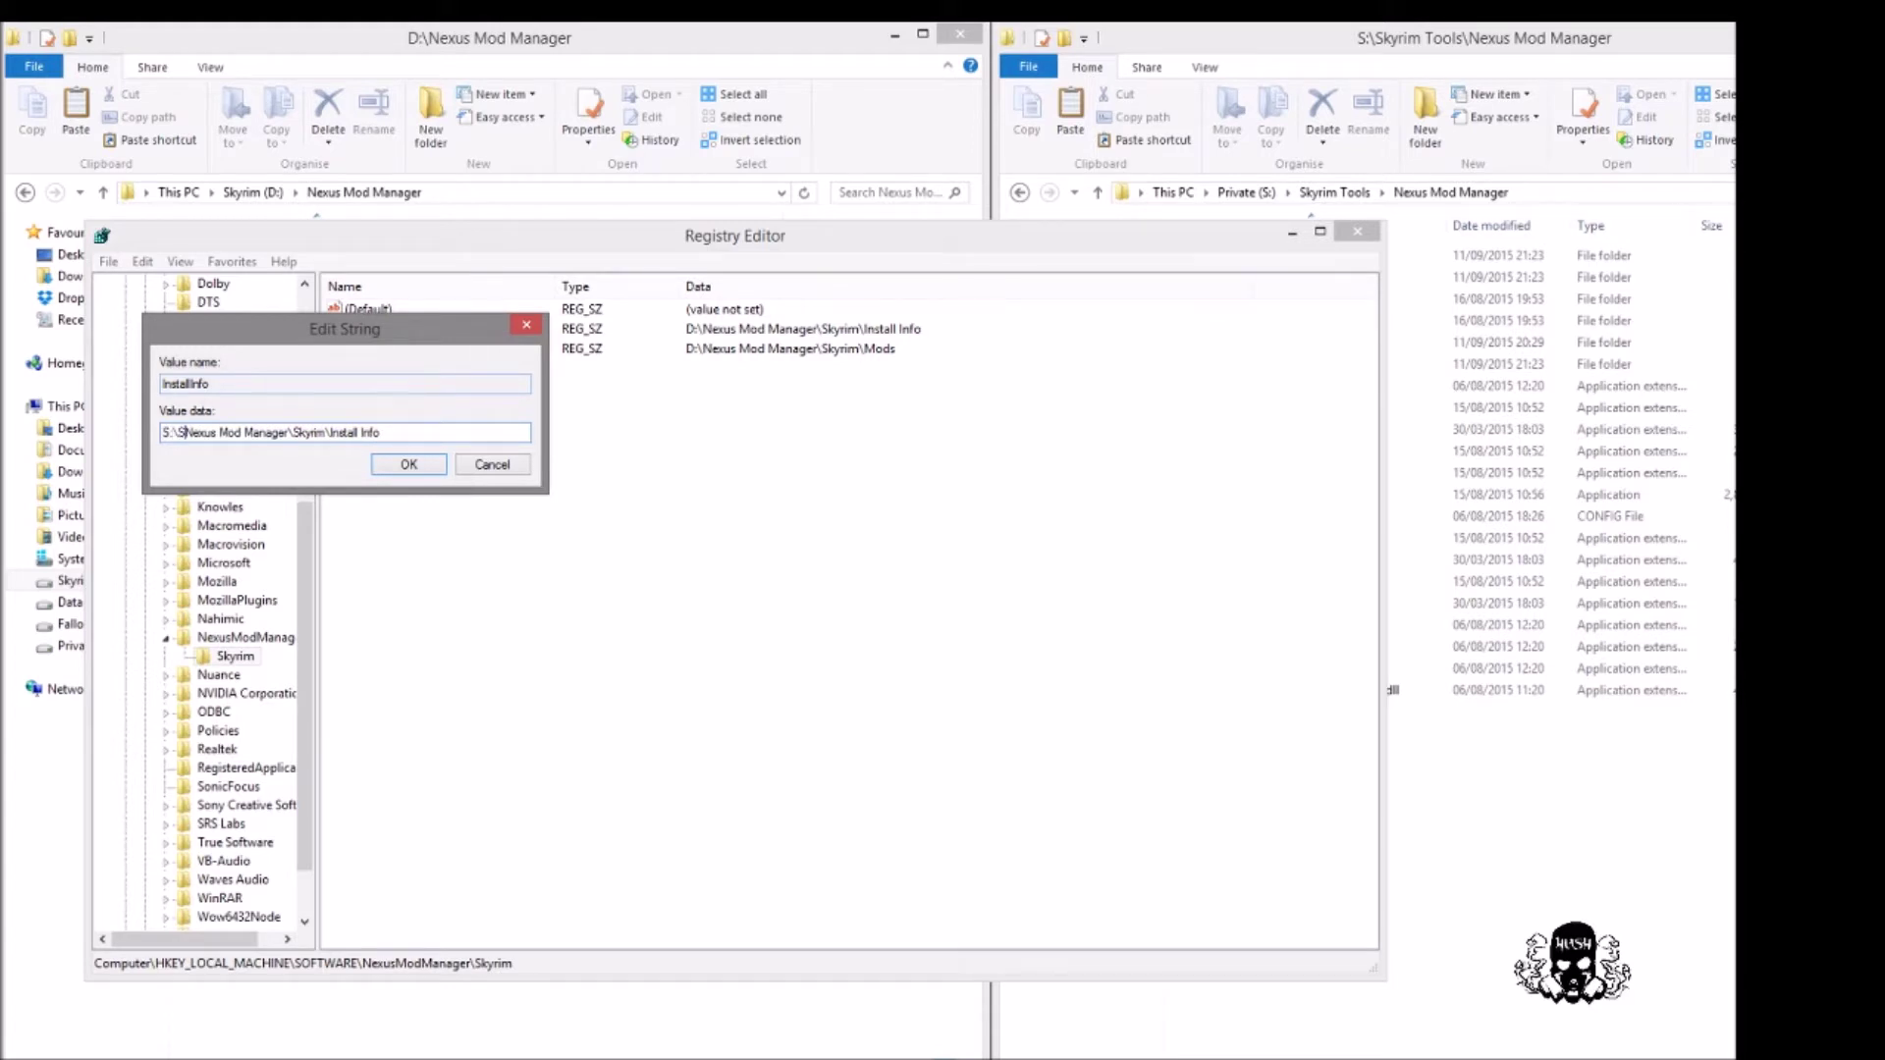
type(" Tools")
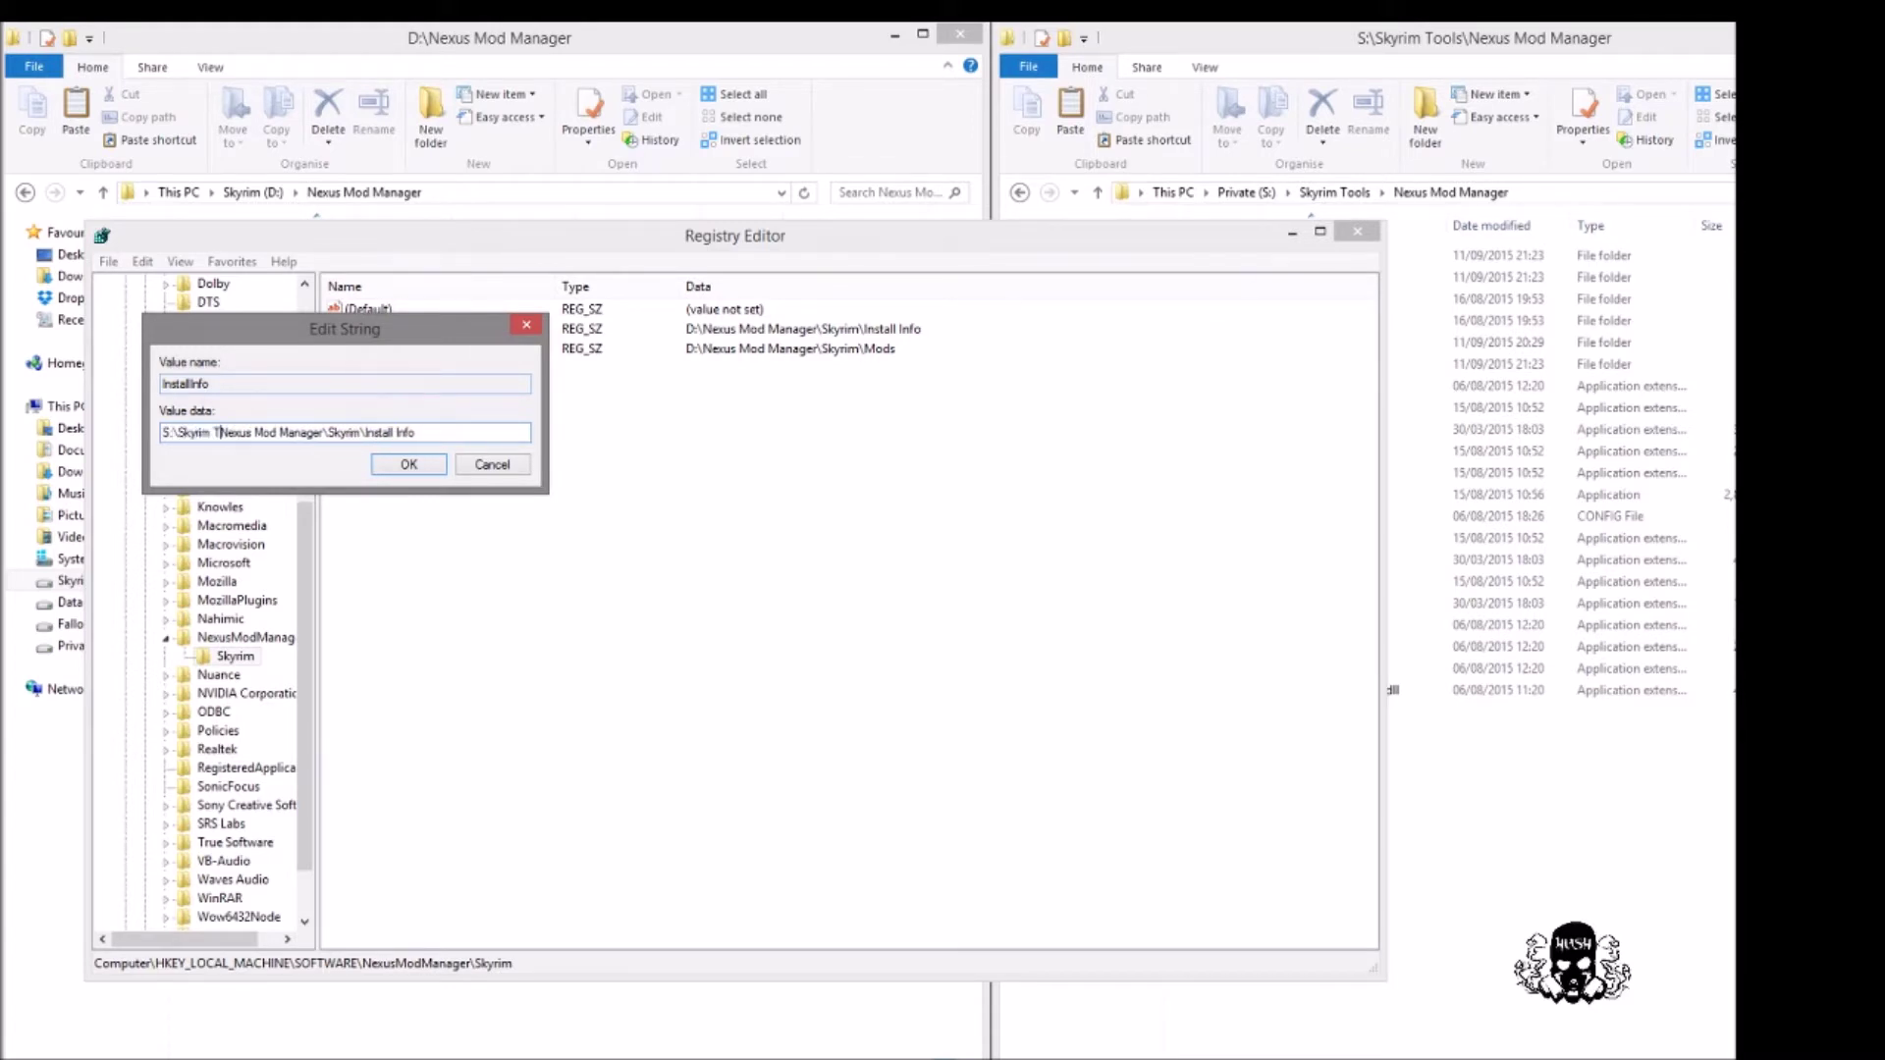
type("\\")
key("Return")
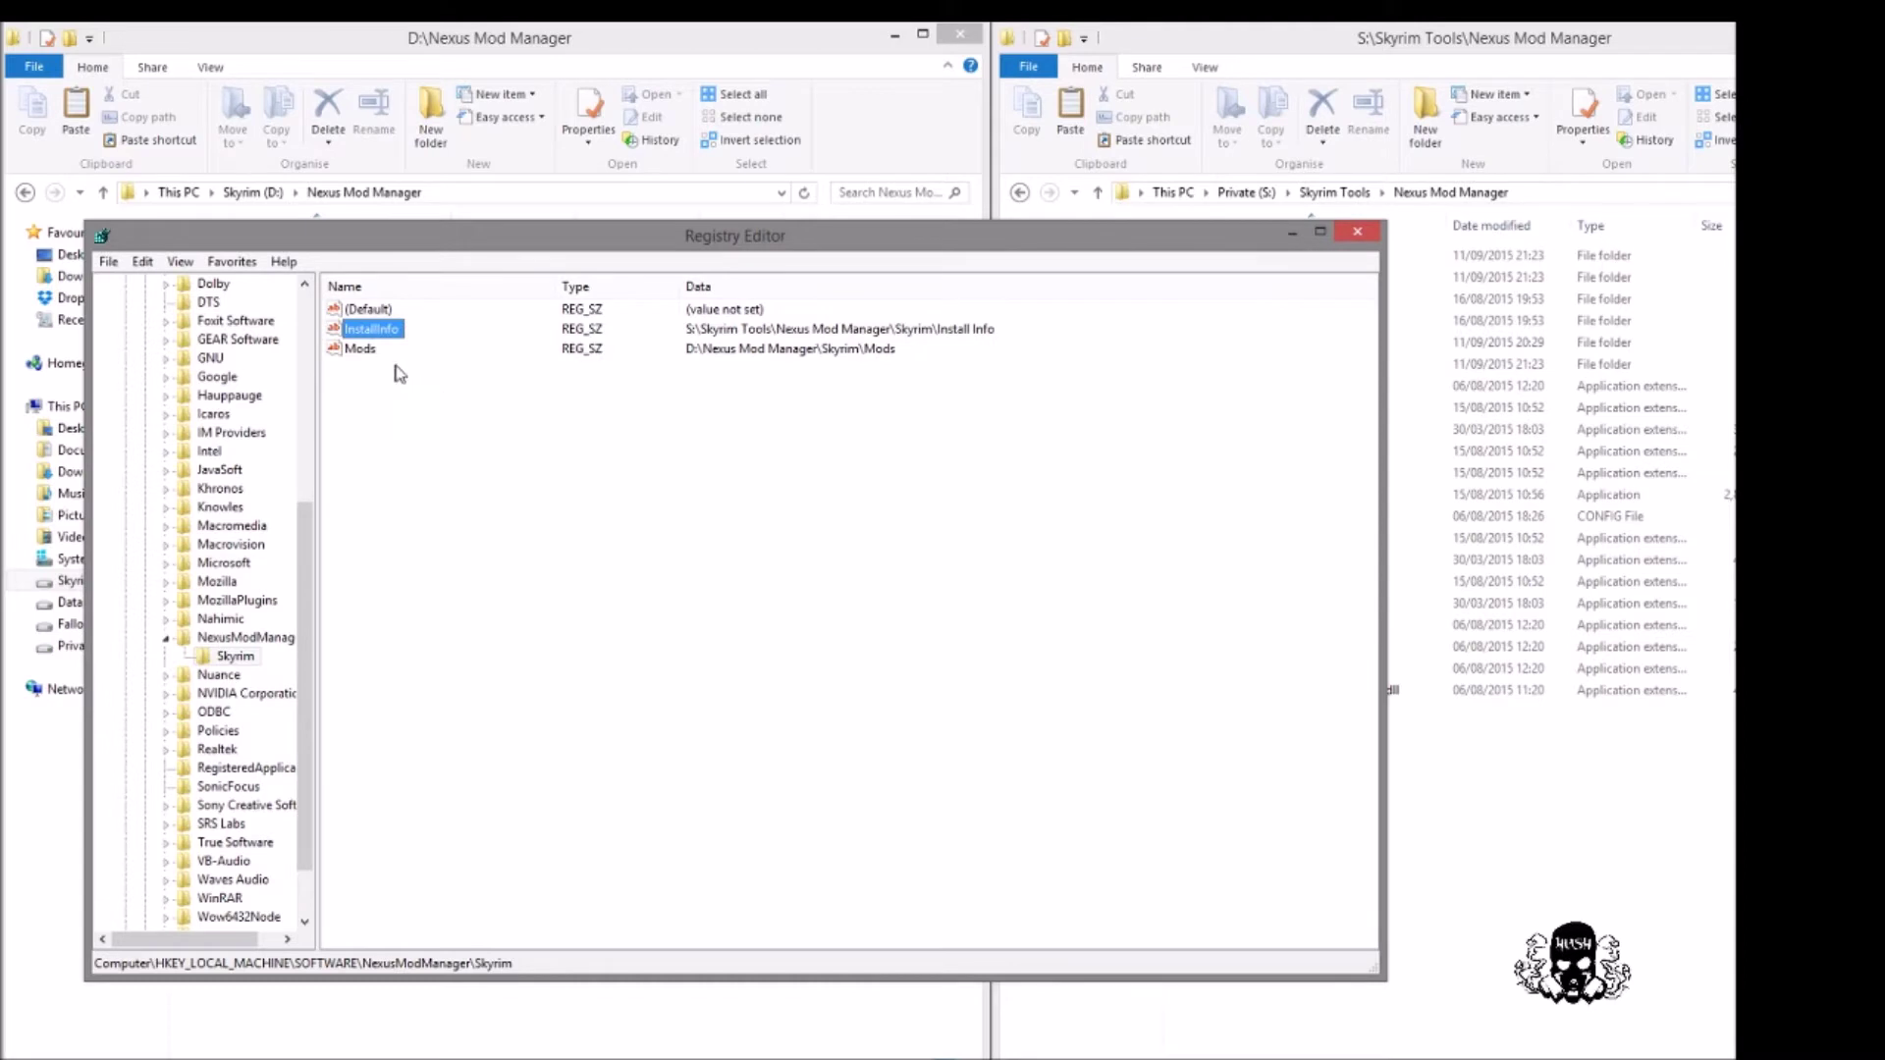
Repoint the Mods value to S:\Skyrim Tools\Nexus Mod Manager\Skyrim\Mods and close Registry Editor.
right_click(376, 351)
left_click(415, 362)
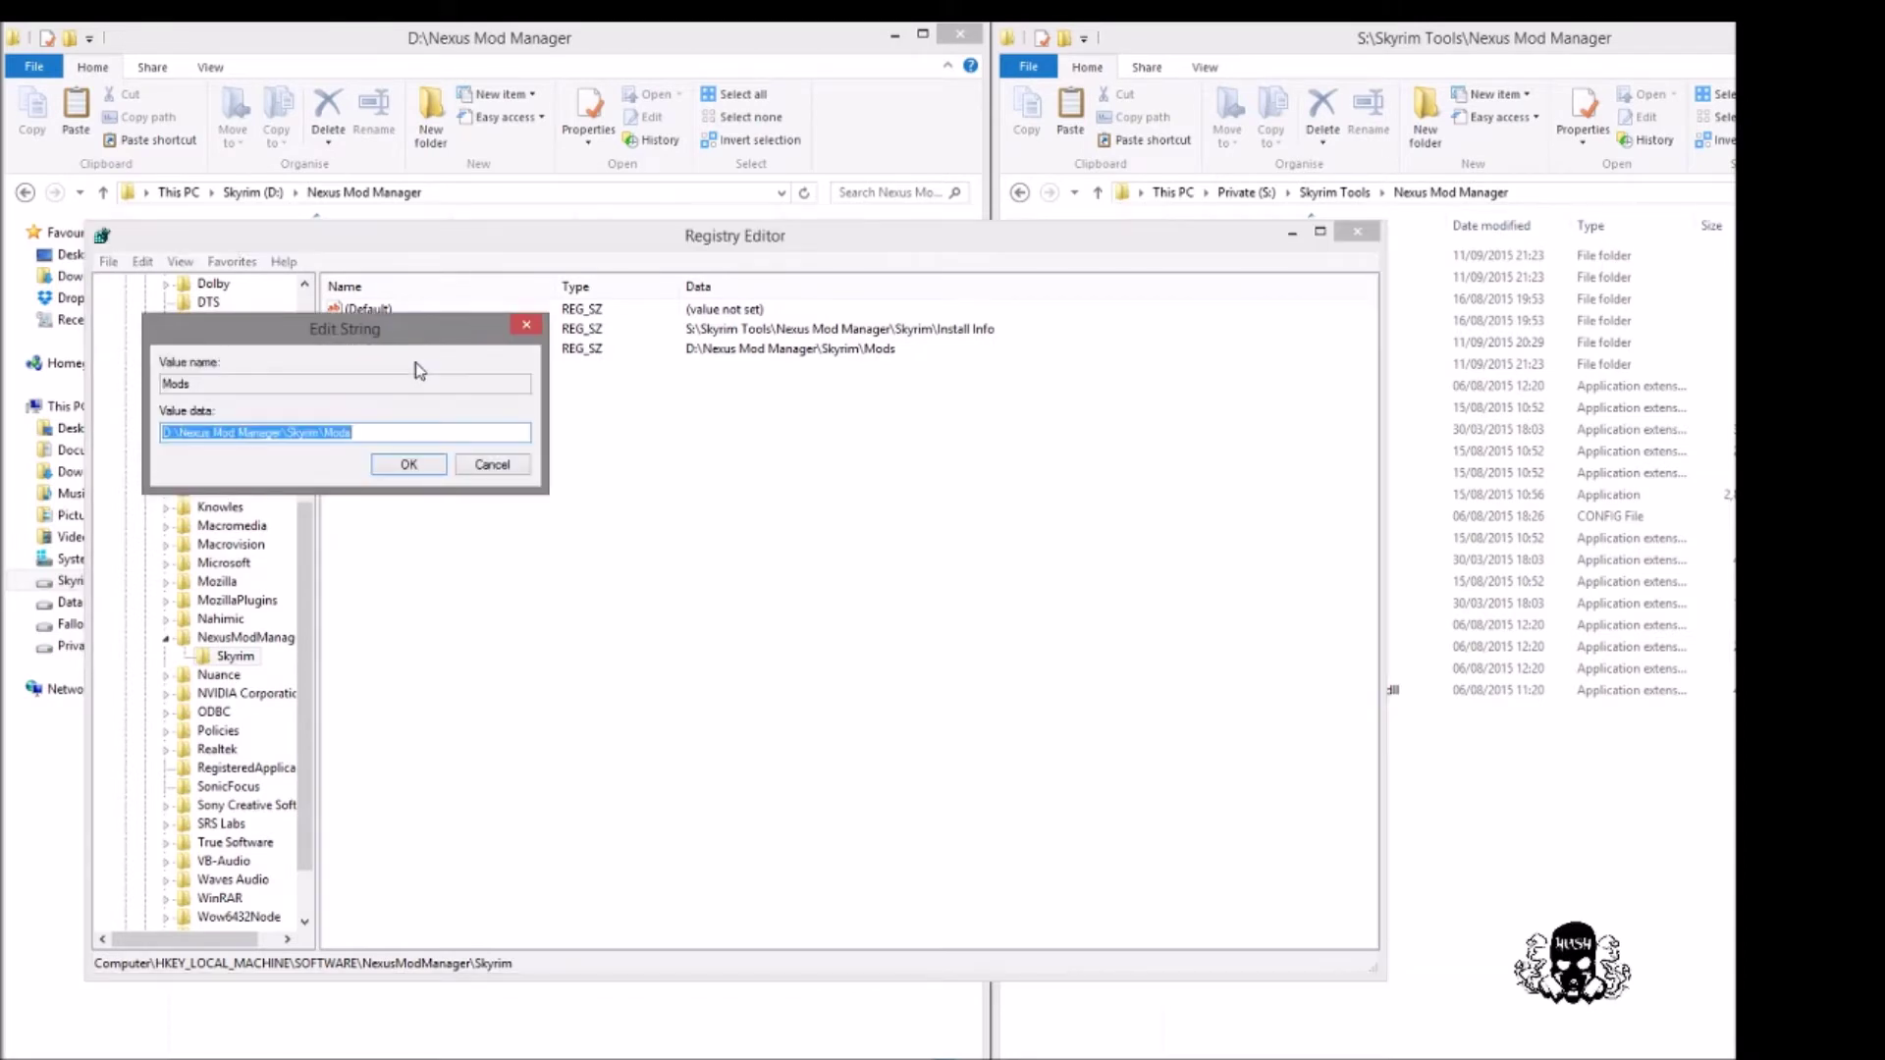
key("Home")
key("Delete")
type("S:\\")
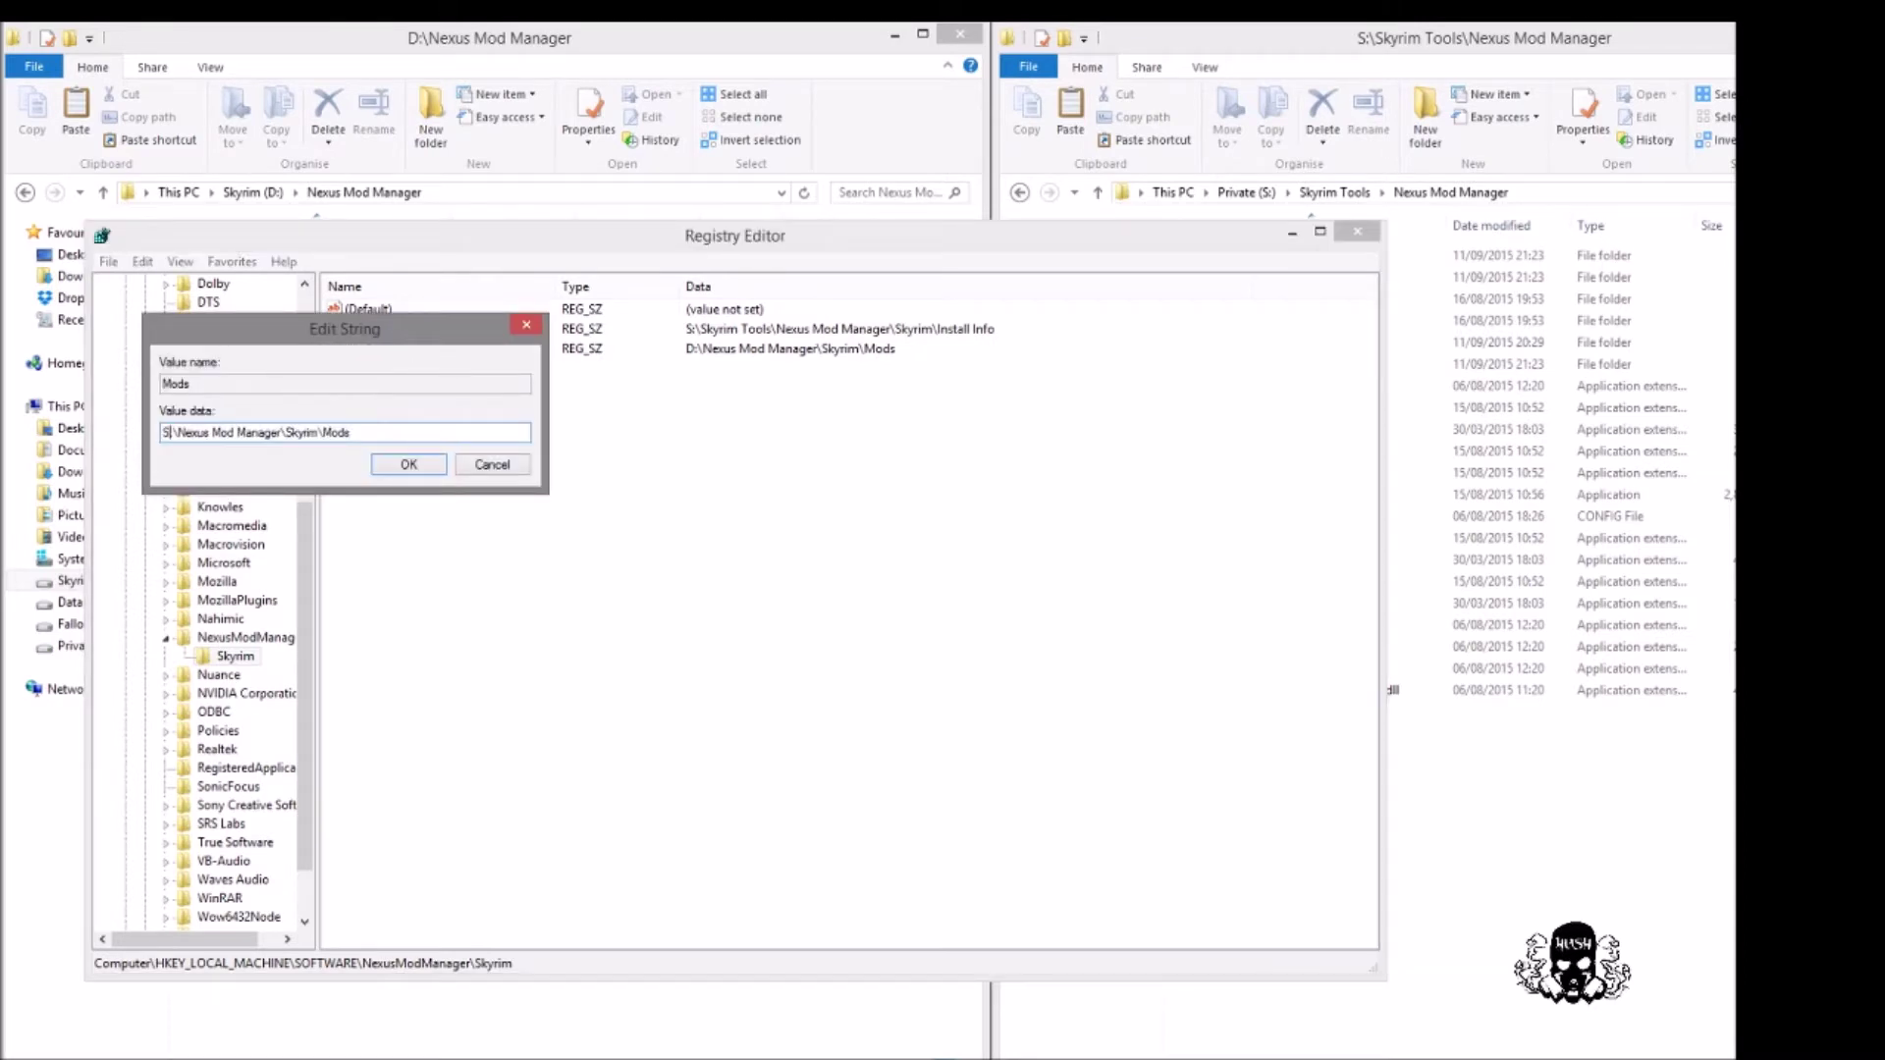
type("Skyrim")
type(" Tools")
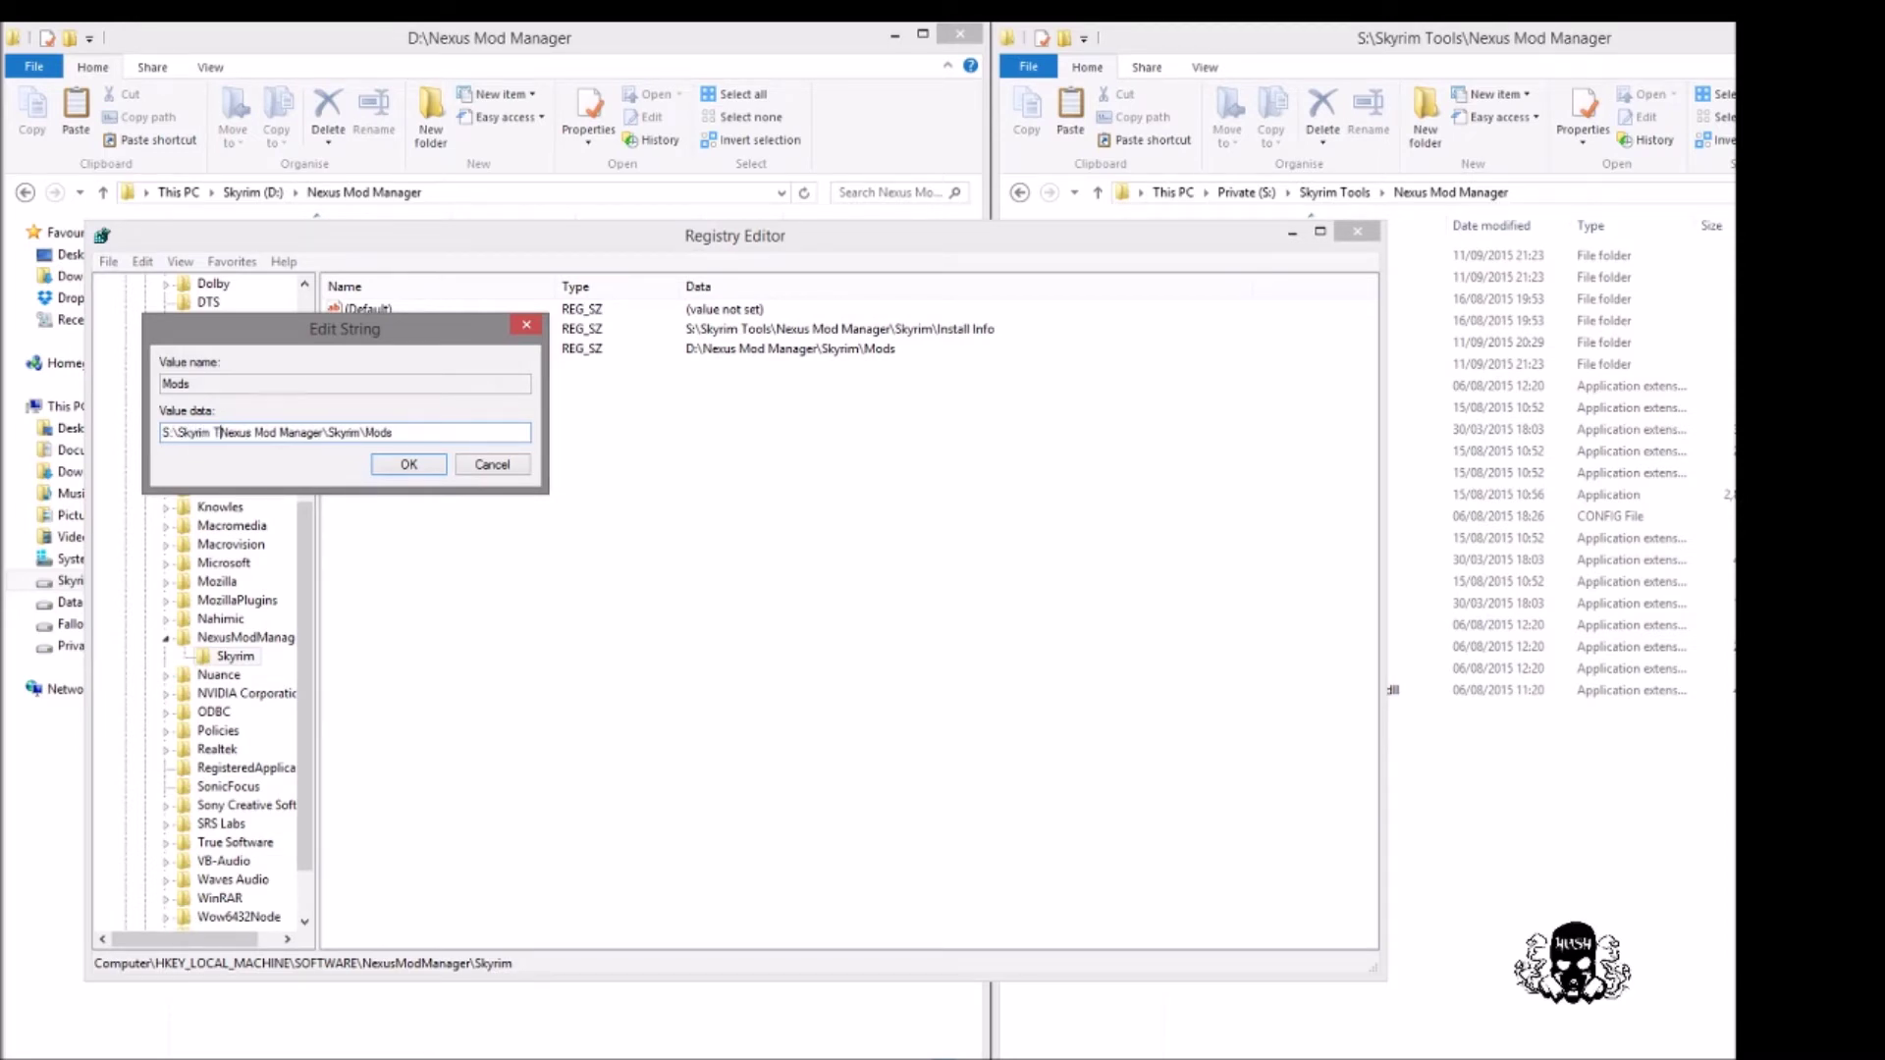
type("\\")
left_click(408, 464)
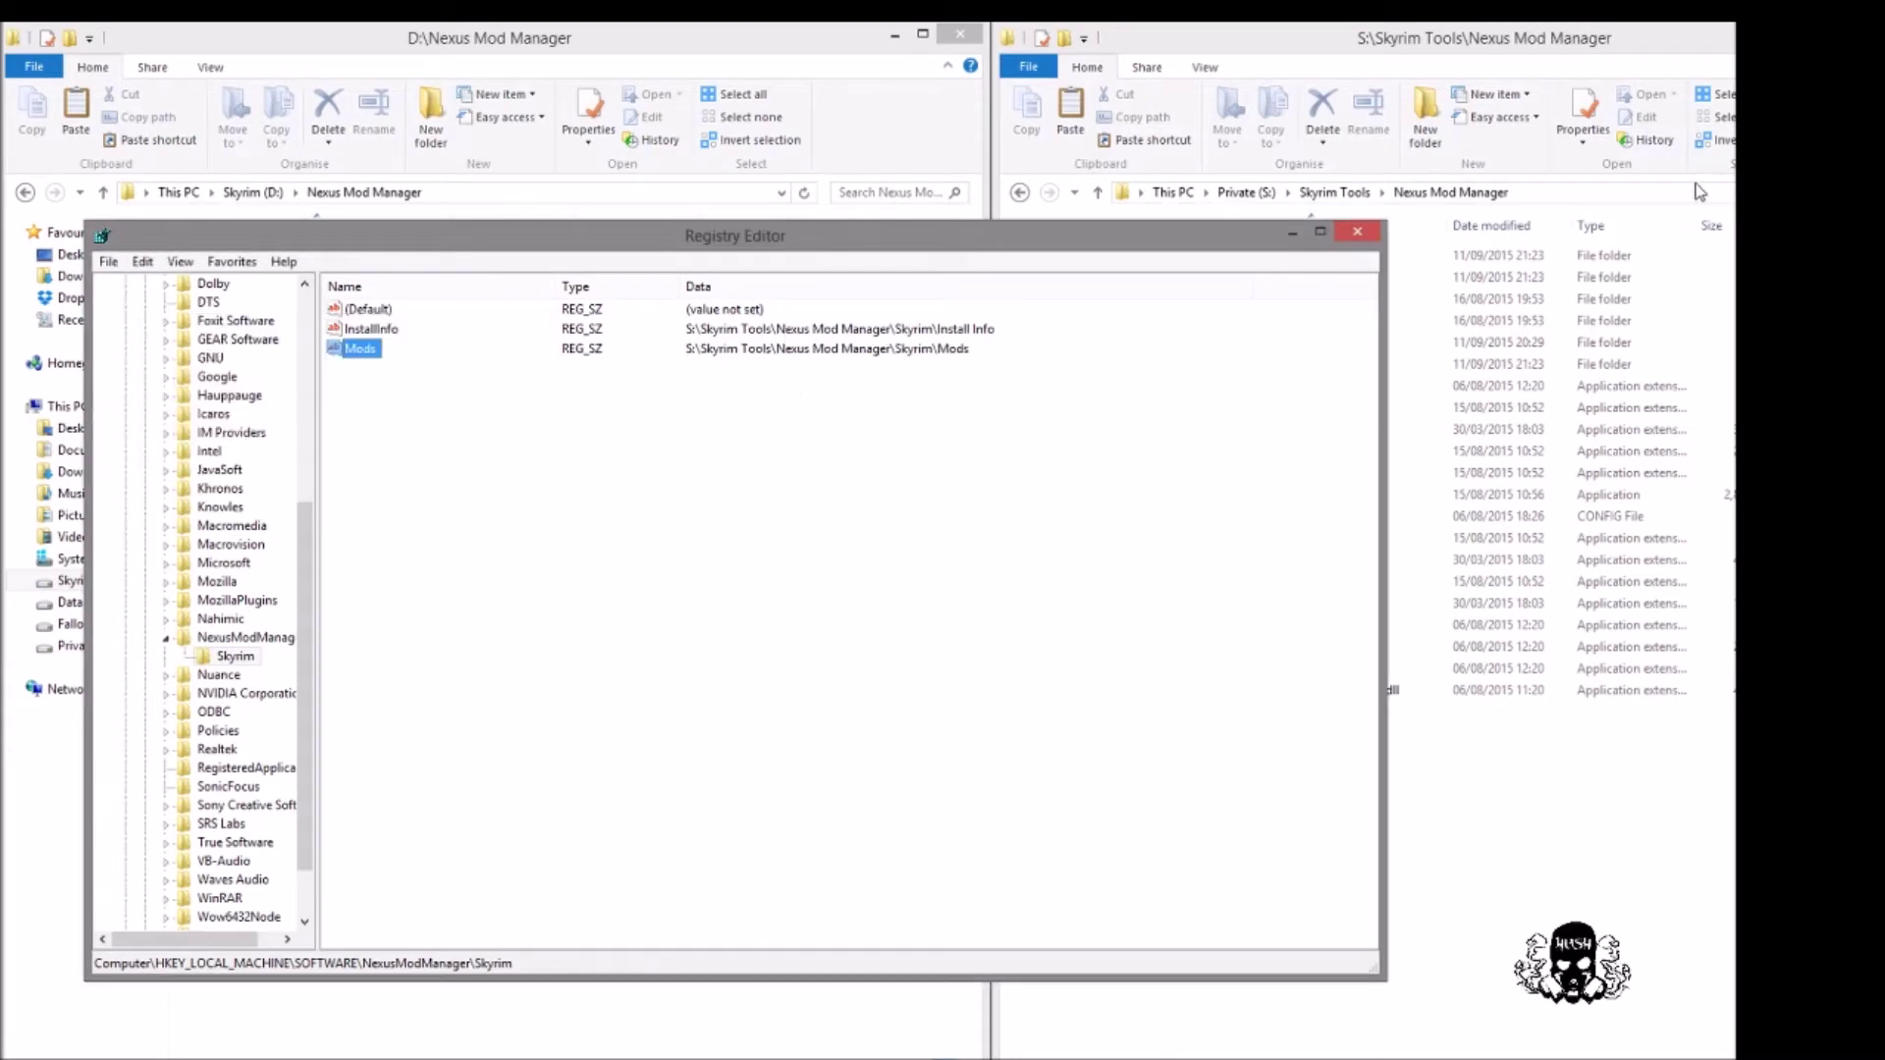
left_click(1360, 232)
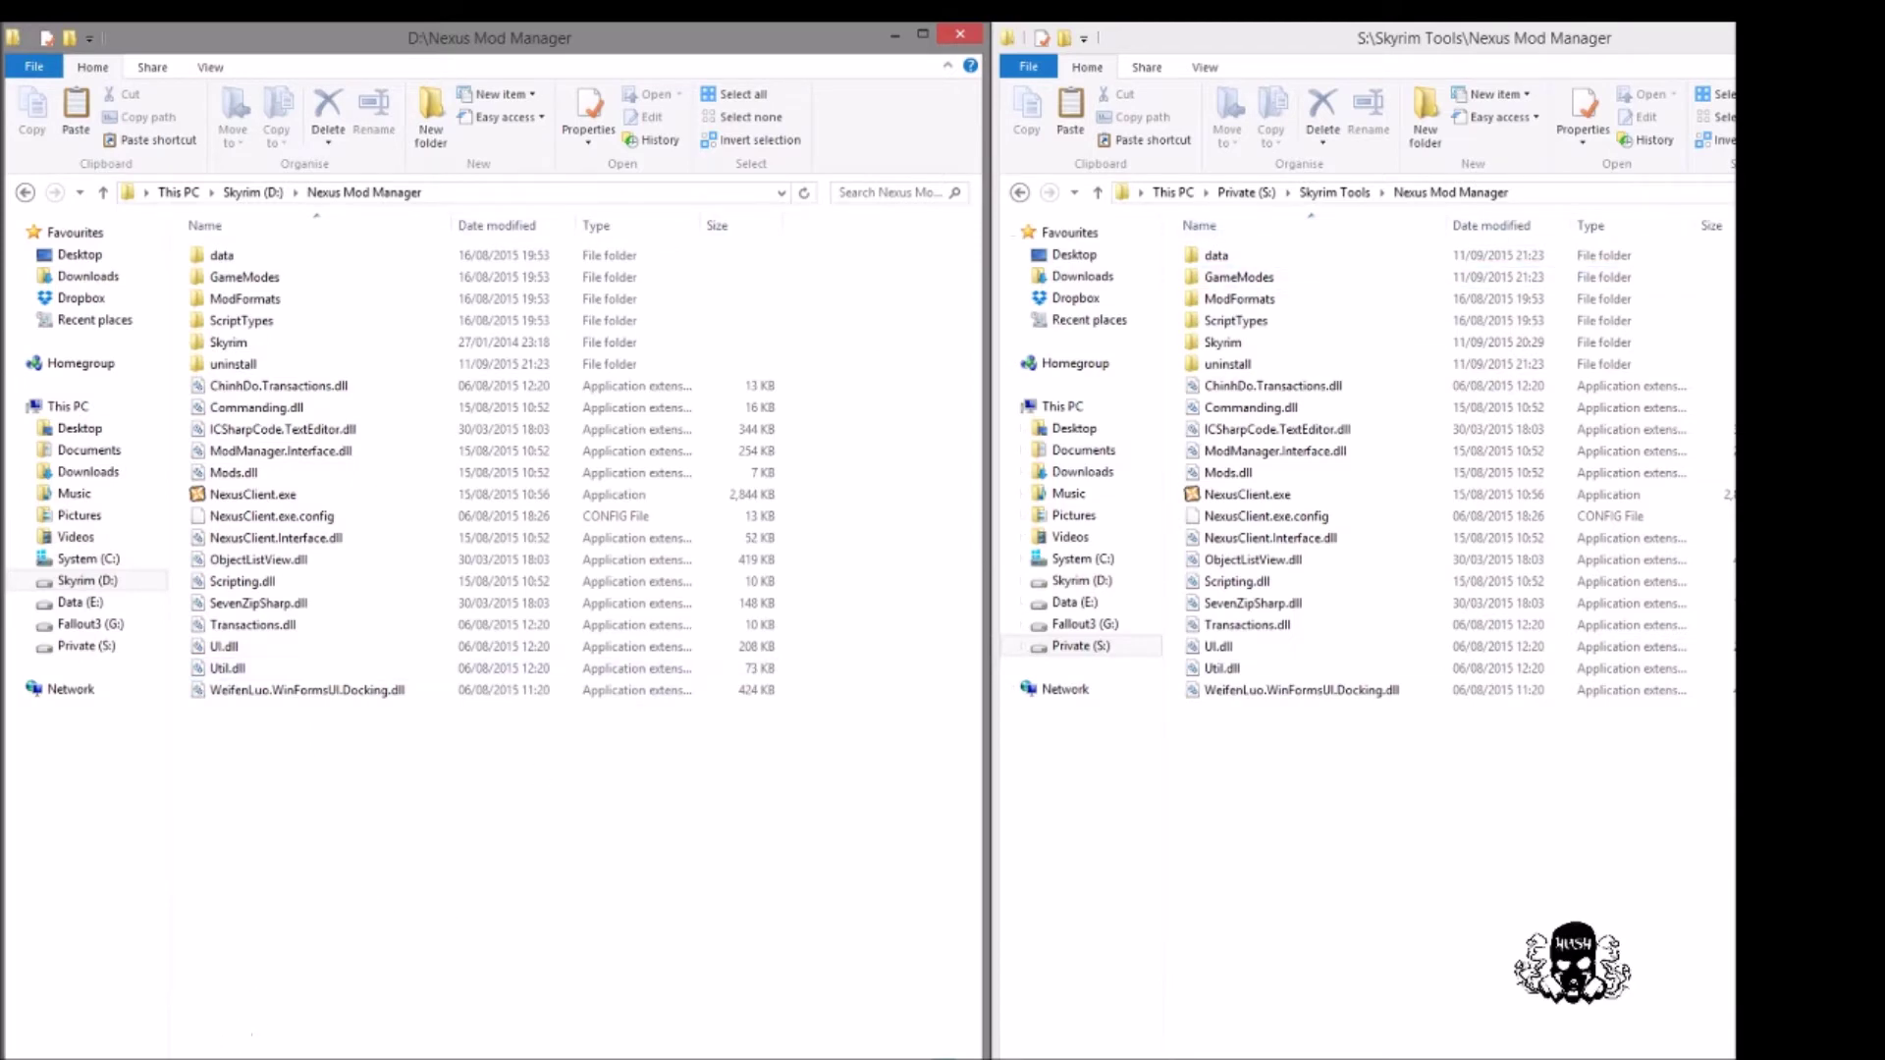
Open the Properties of the Nexus Mod Manager shortcut in the taskbar toolbar.
left_click(196, 1056)
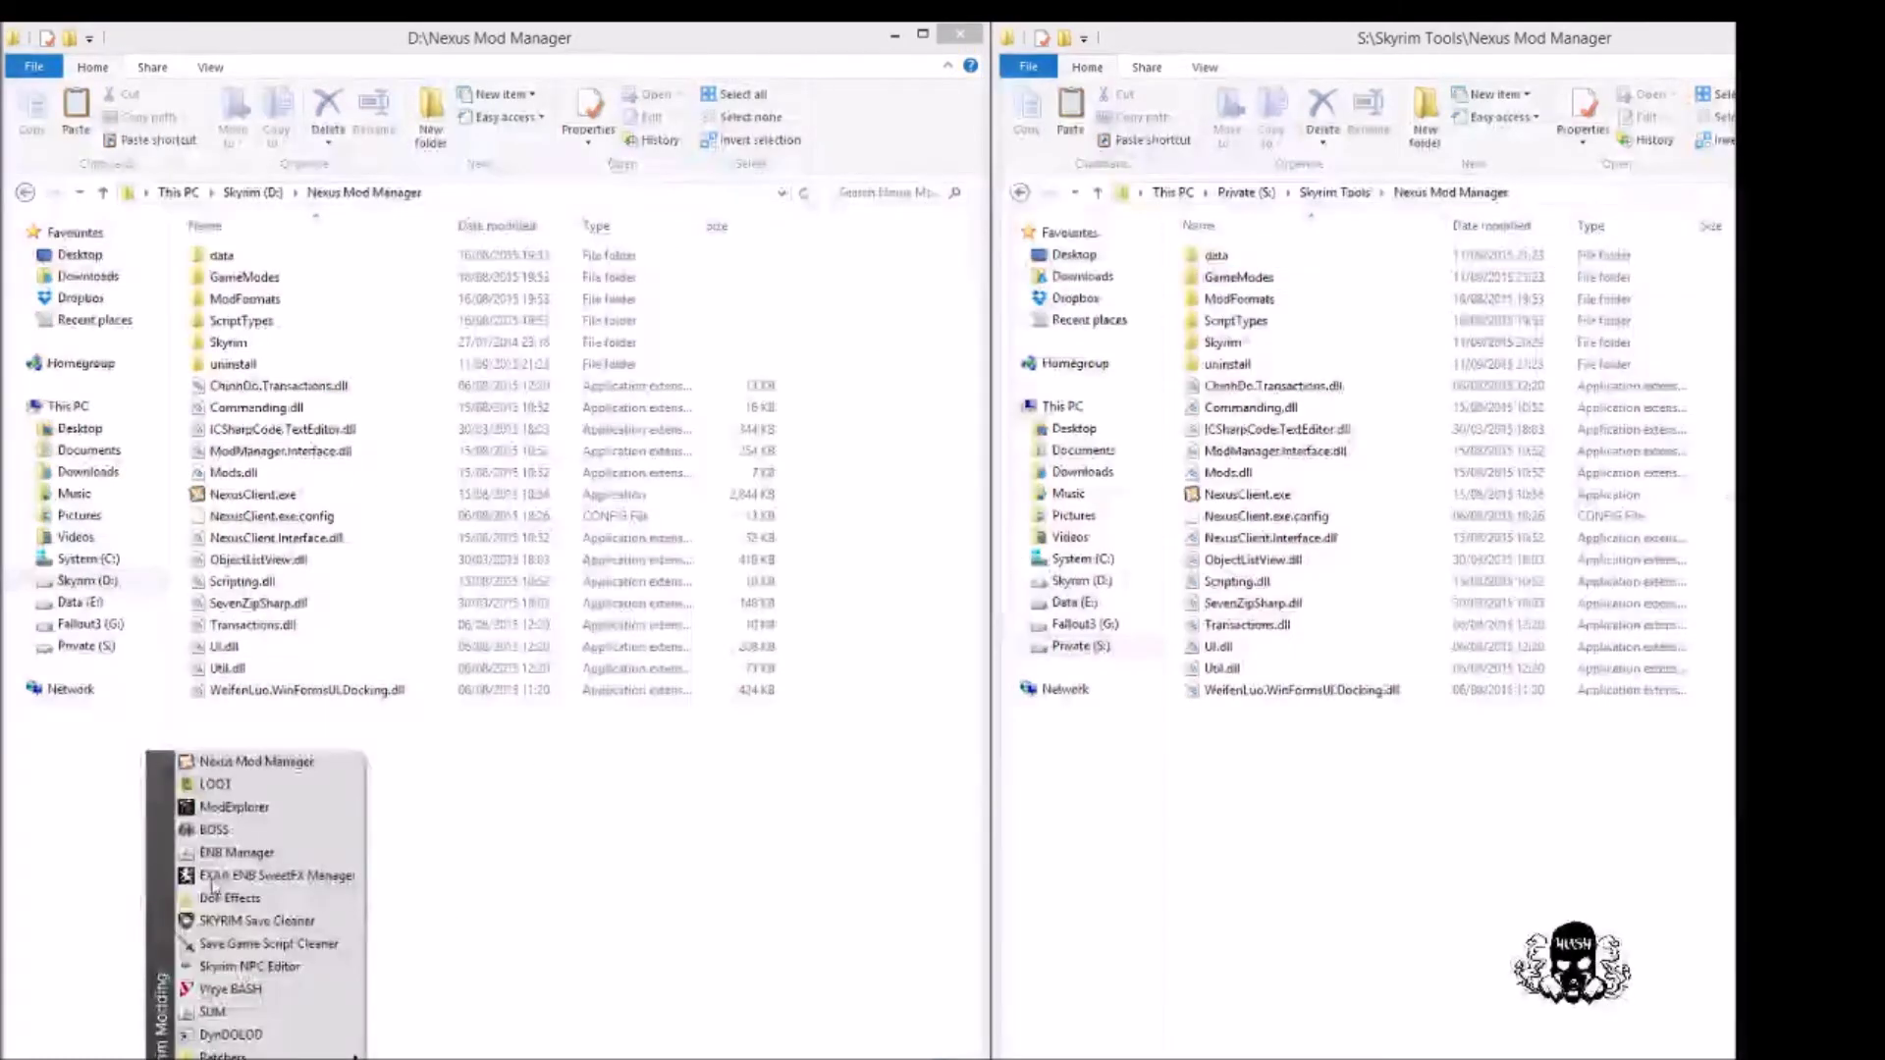
right_click(238, 762)
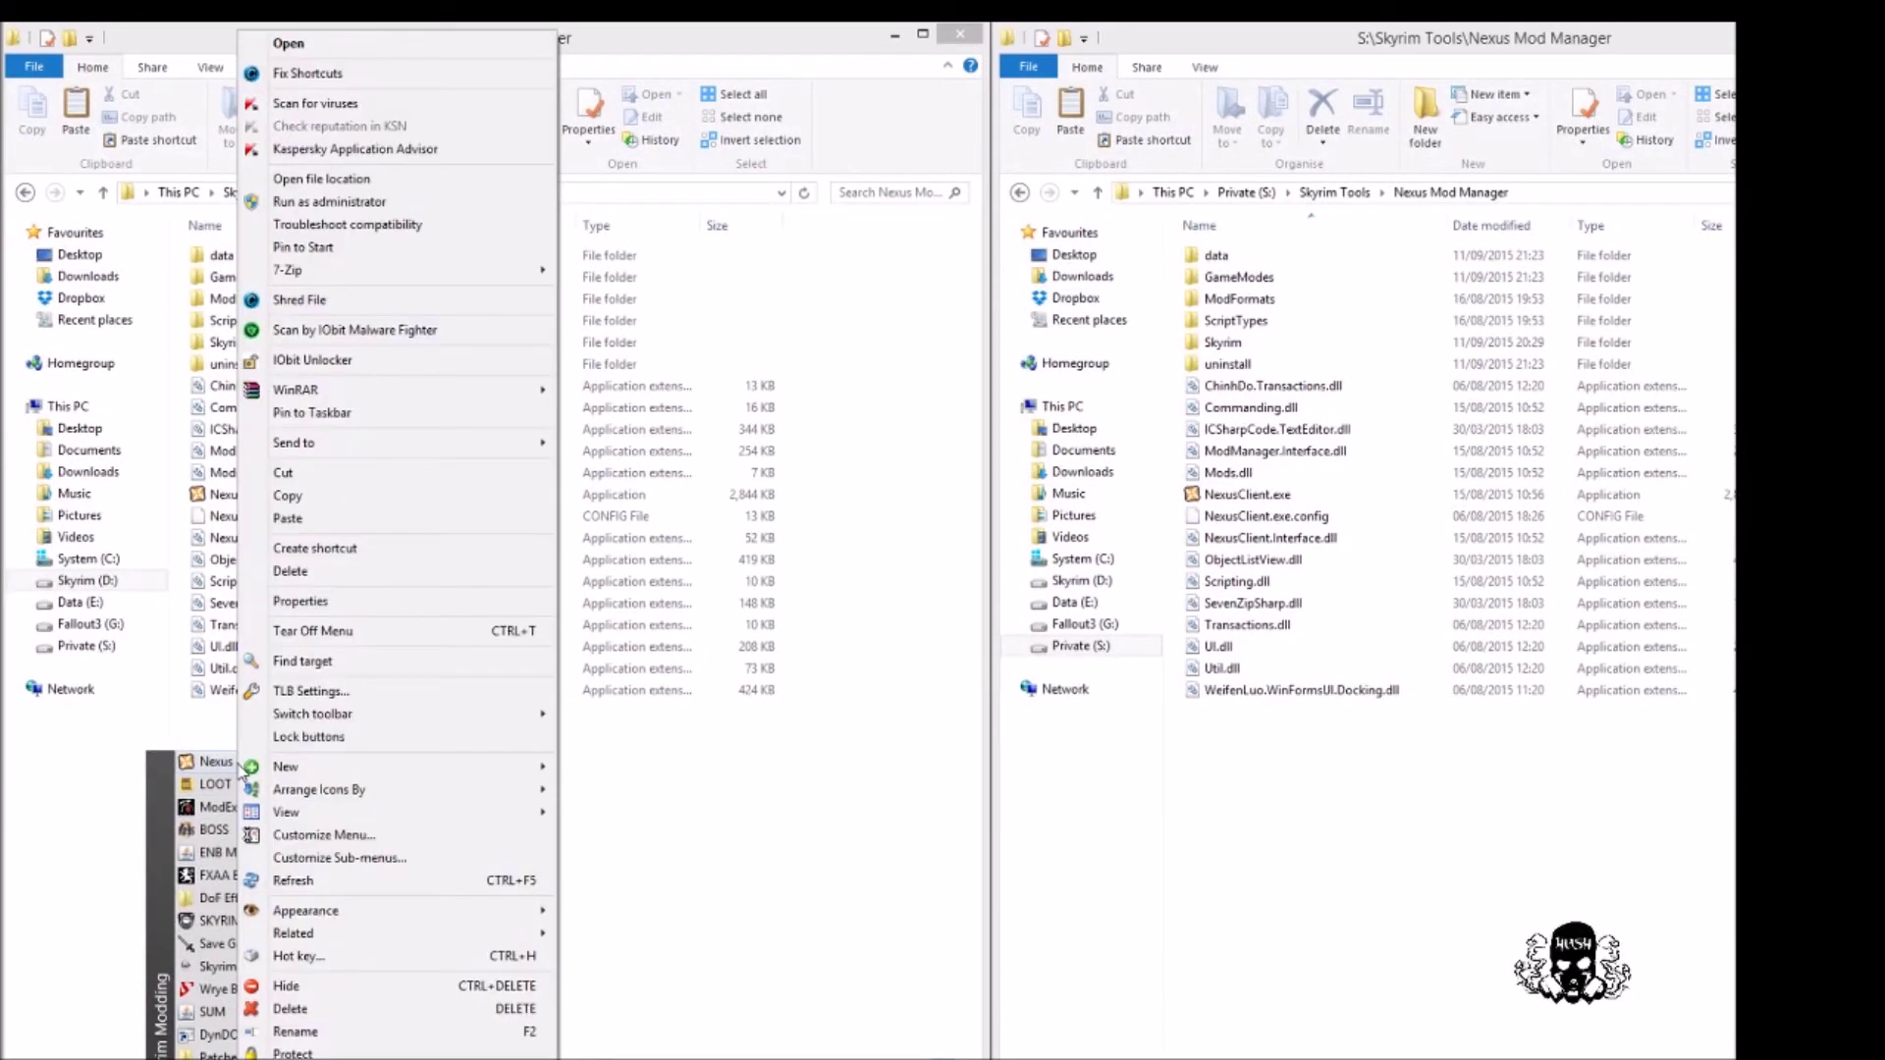
mouse_move(348, 771)
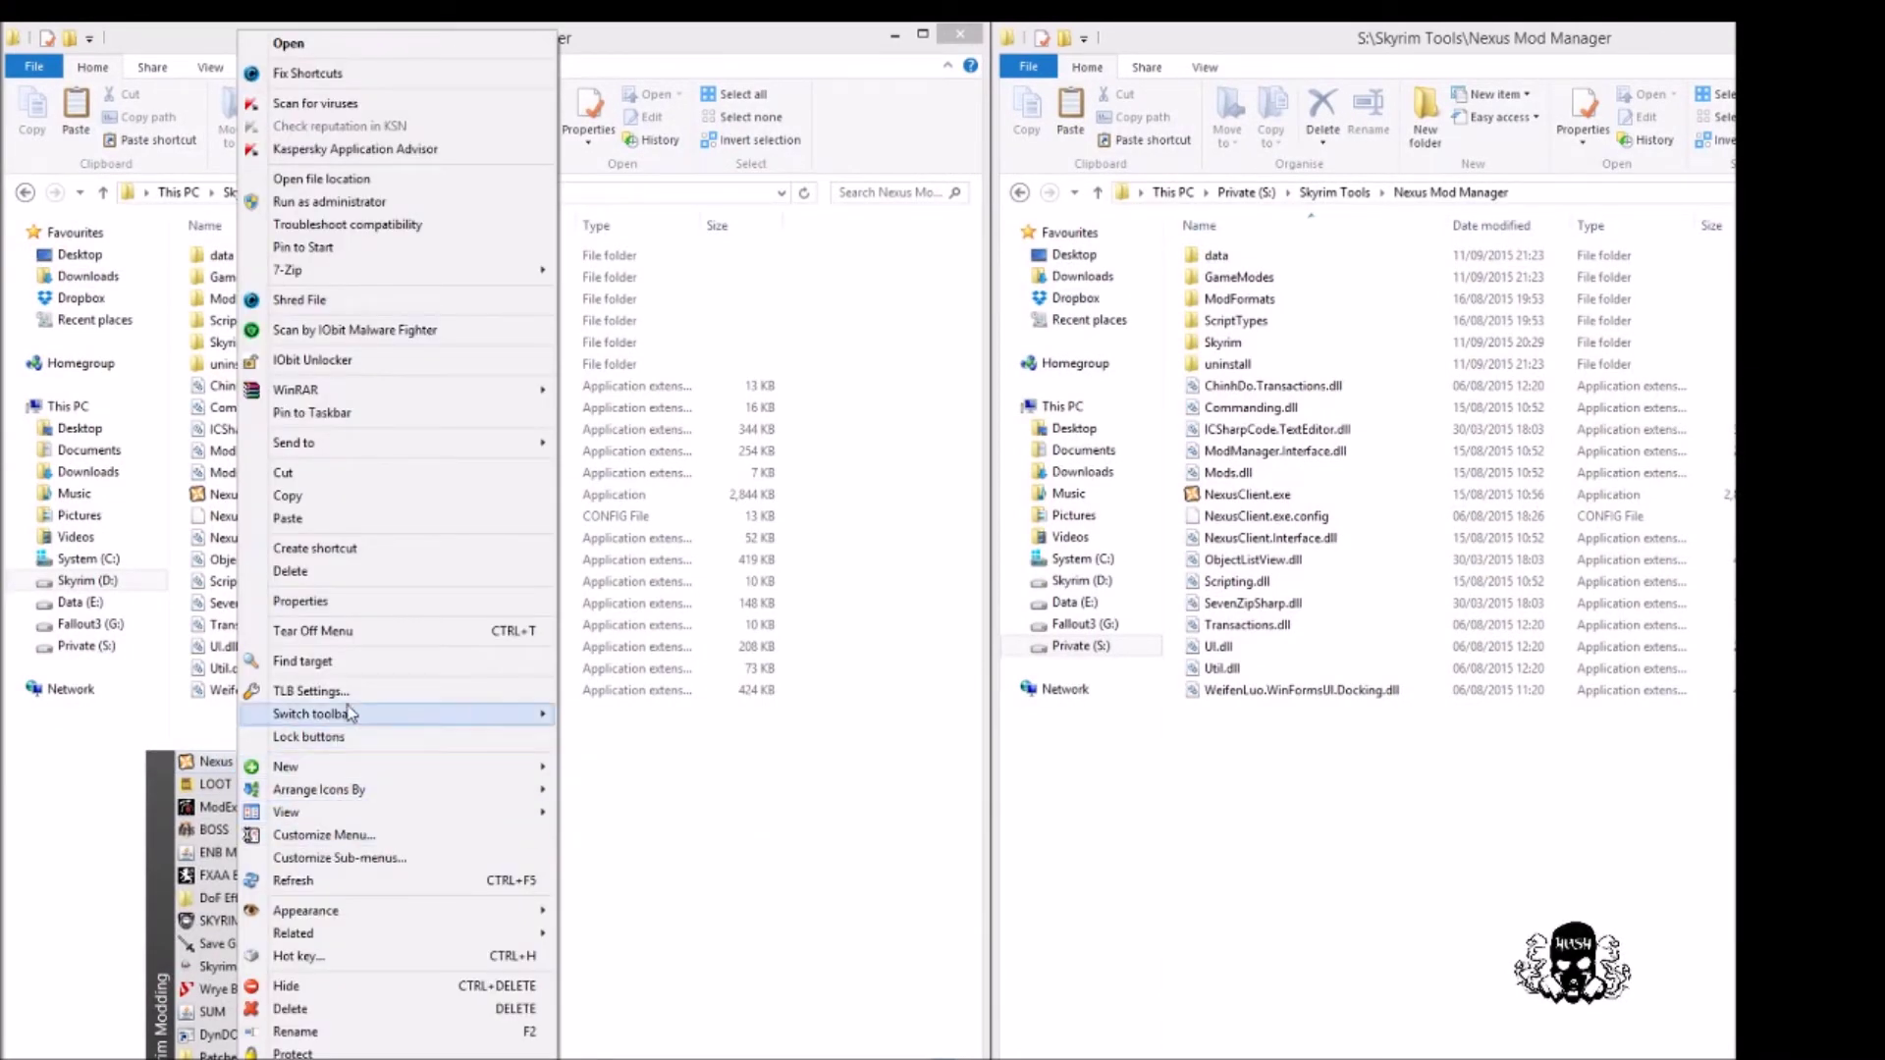
left_click(339, 602)
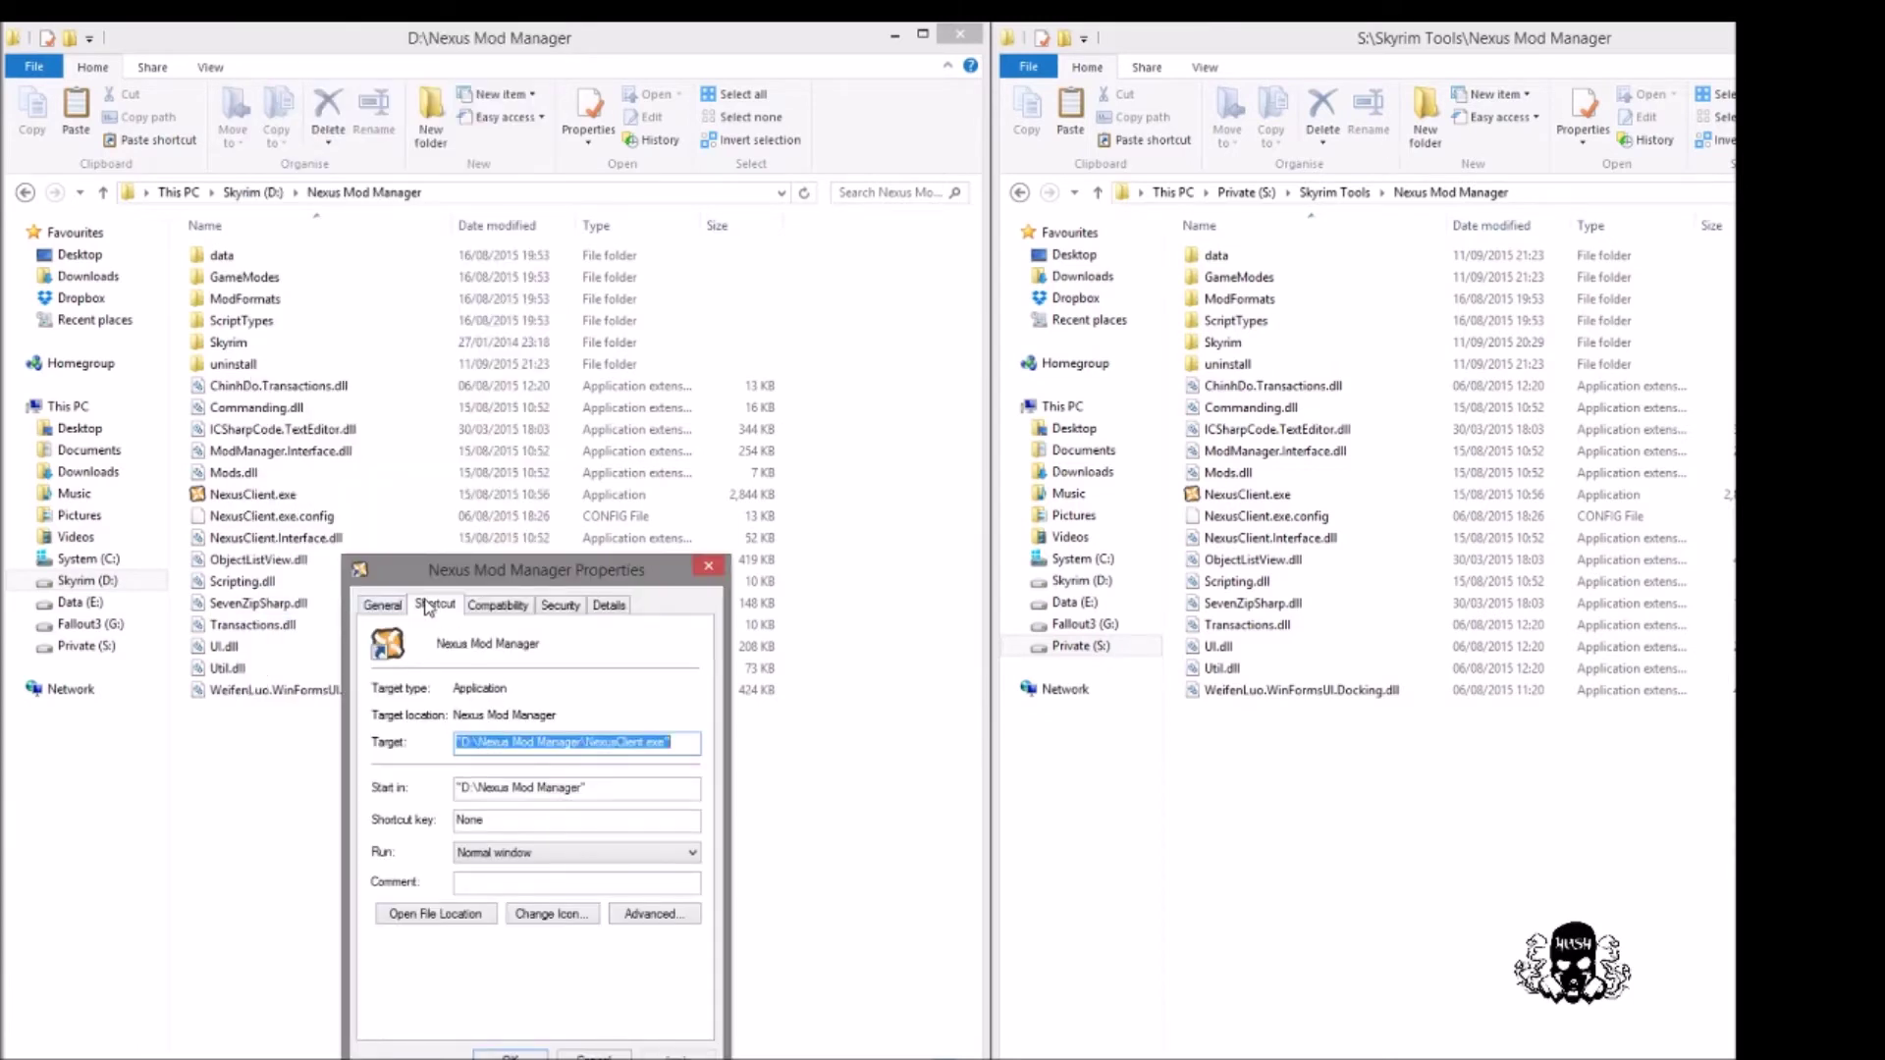
Change the shortcut's Target and Start in paths to S:\Skyrim Tools\Nexus Mod Manager and apply.
left_click(590, 747)
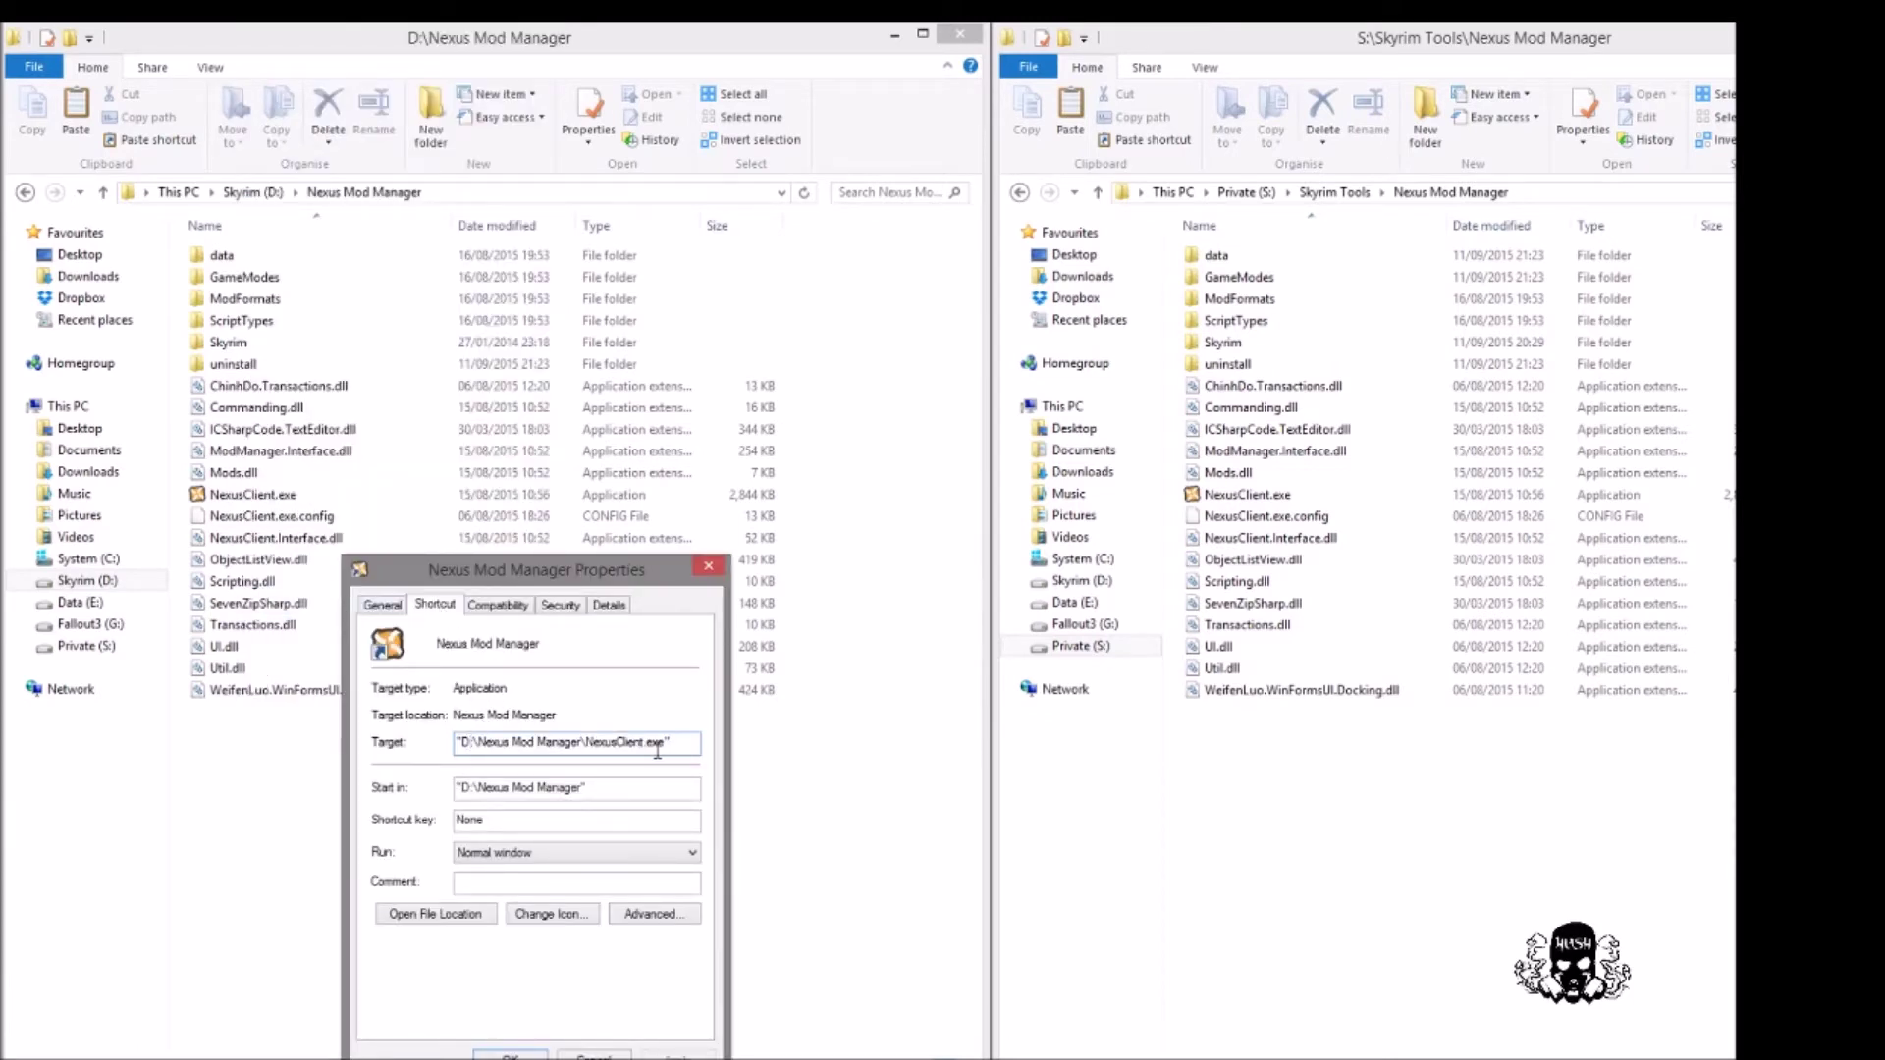
key("Delete")
type("S:\\")
type("Skyrim T")
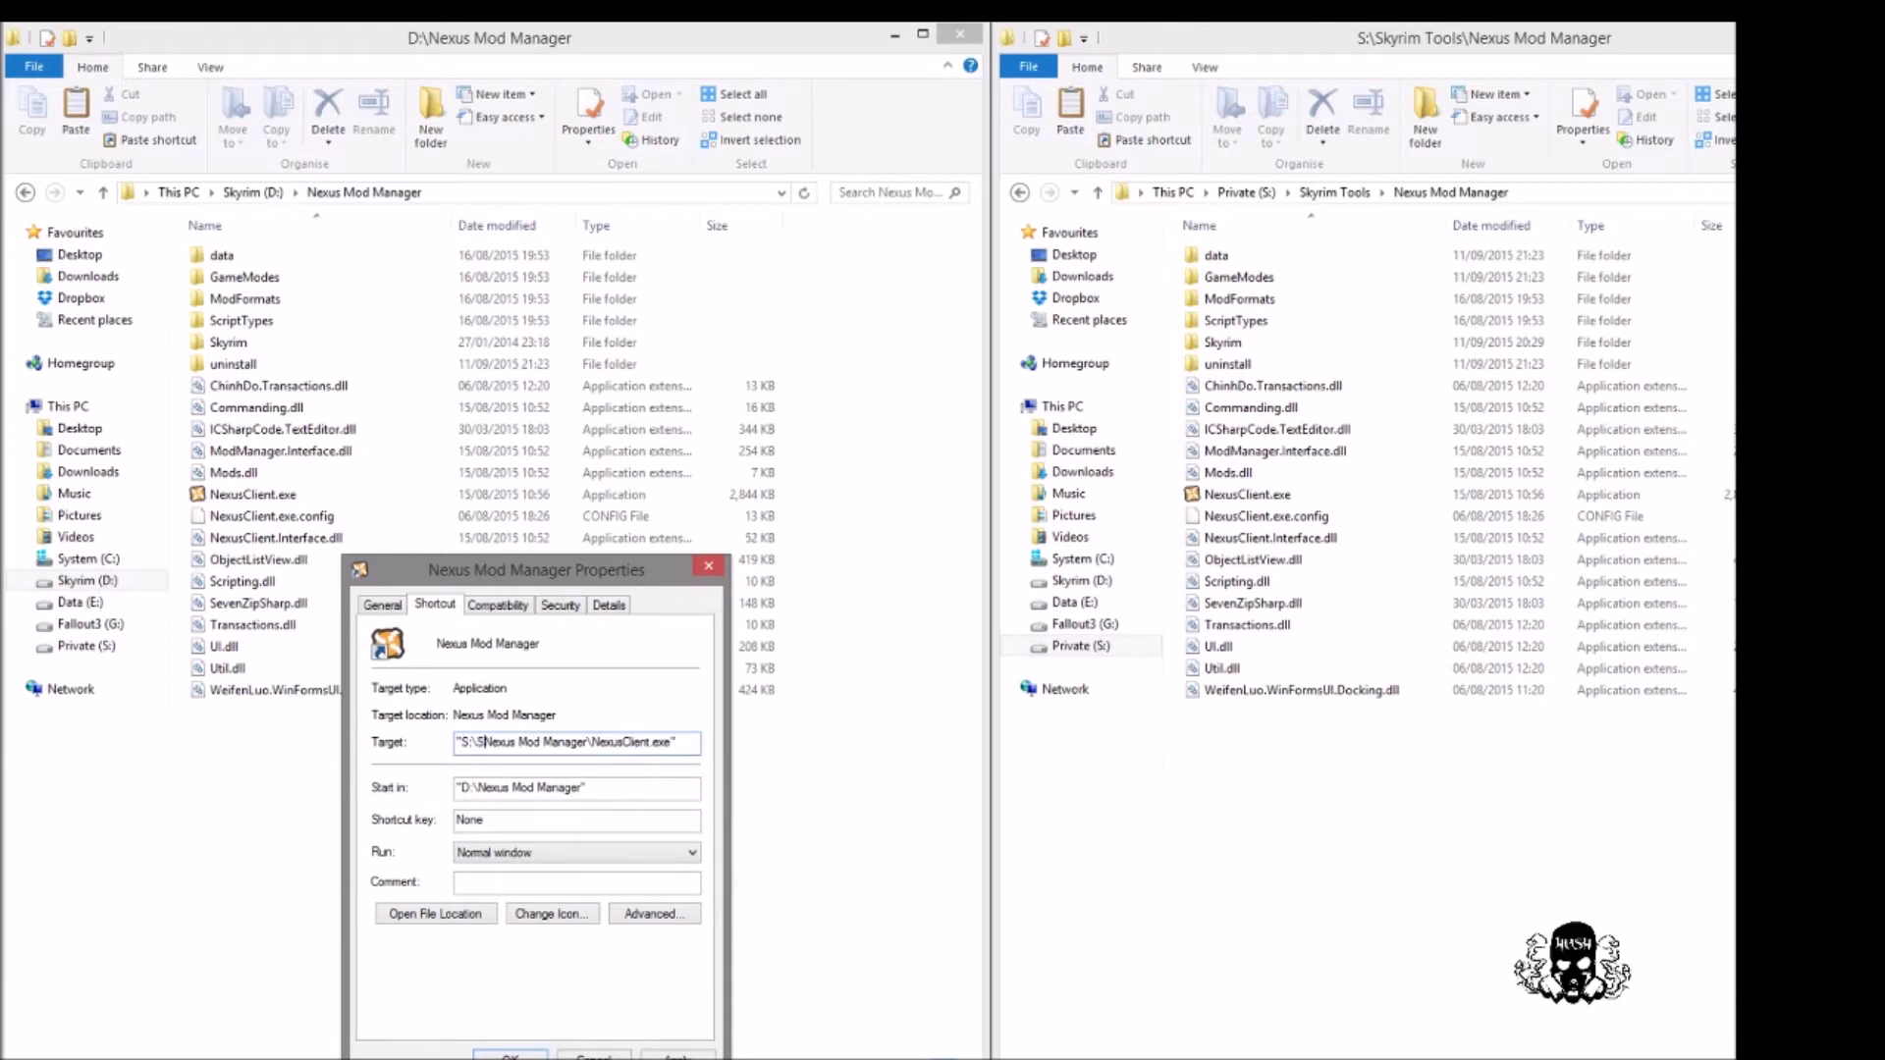
type("ools\\")
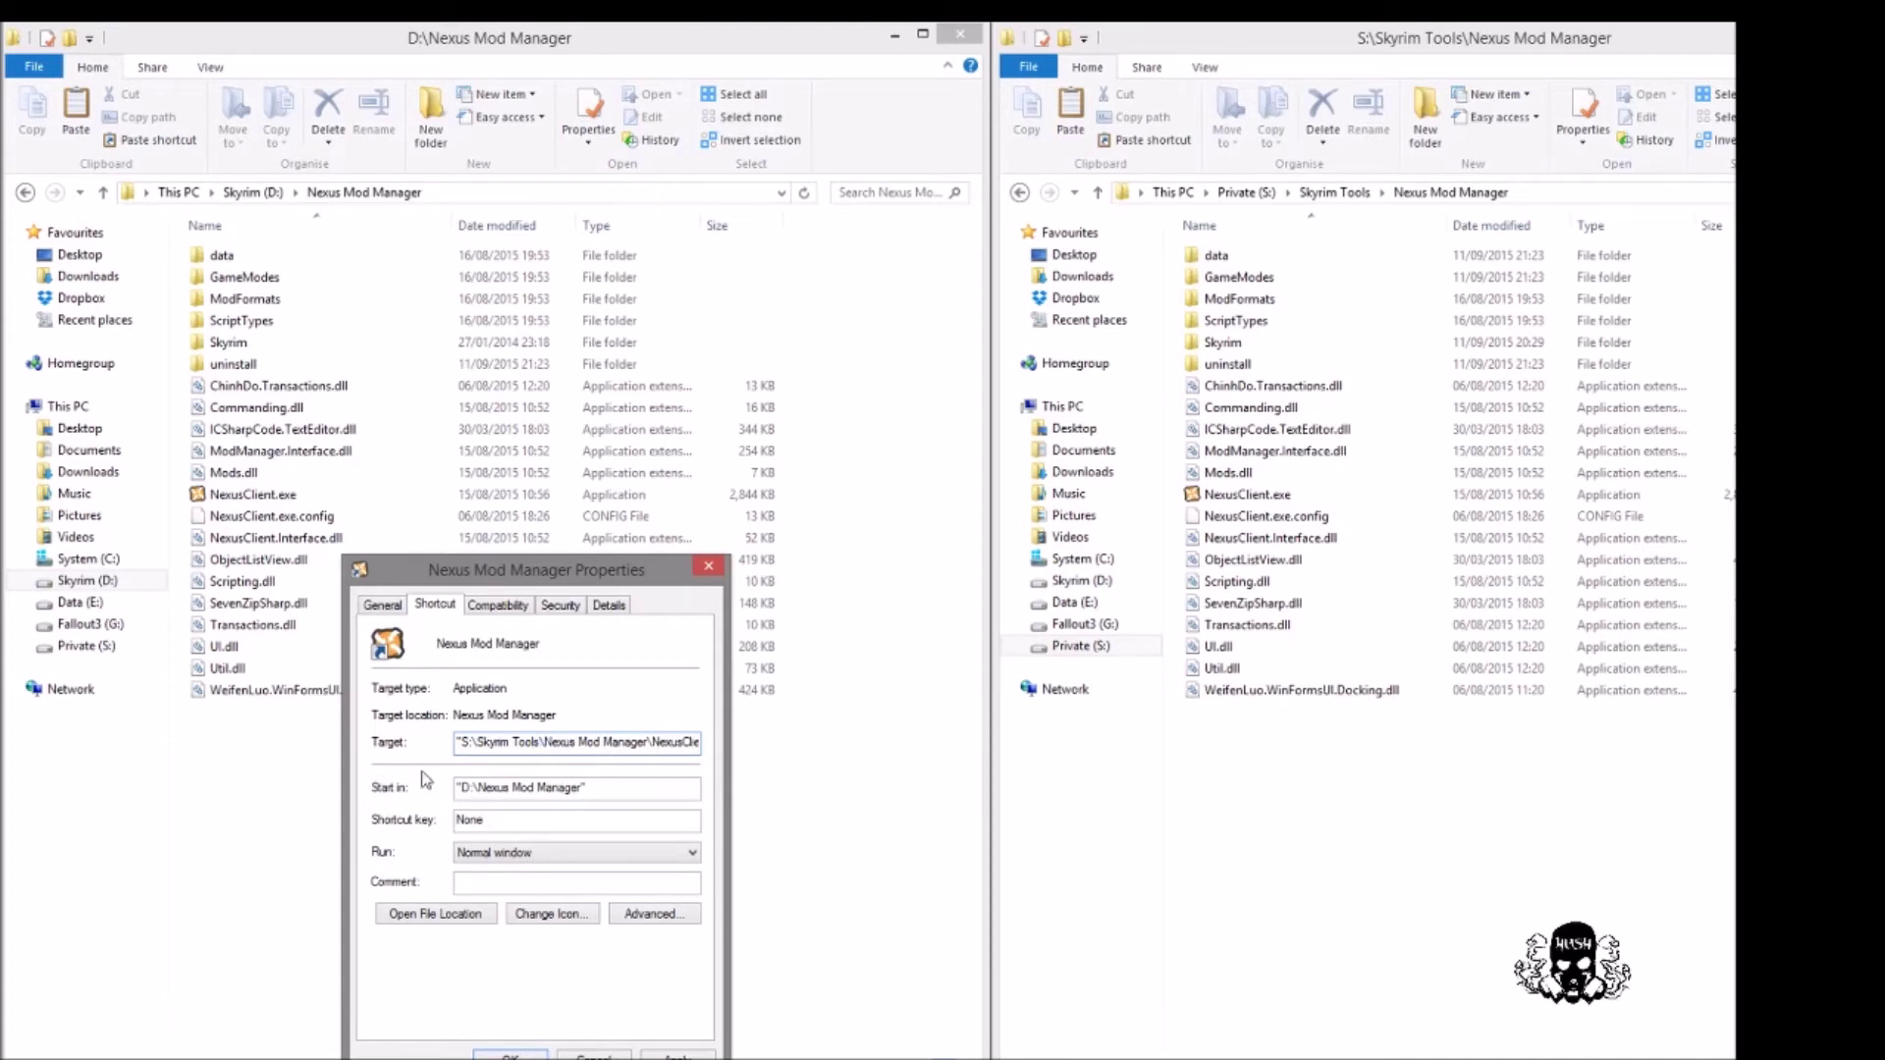
left_click(468, 788)
key("BackSpace")
type("S")
key("Right")
key("Right")
type("Skyrim Tools\\")
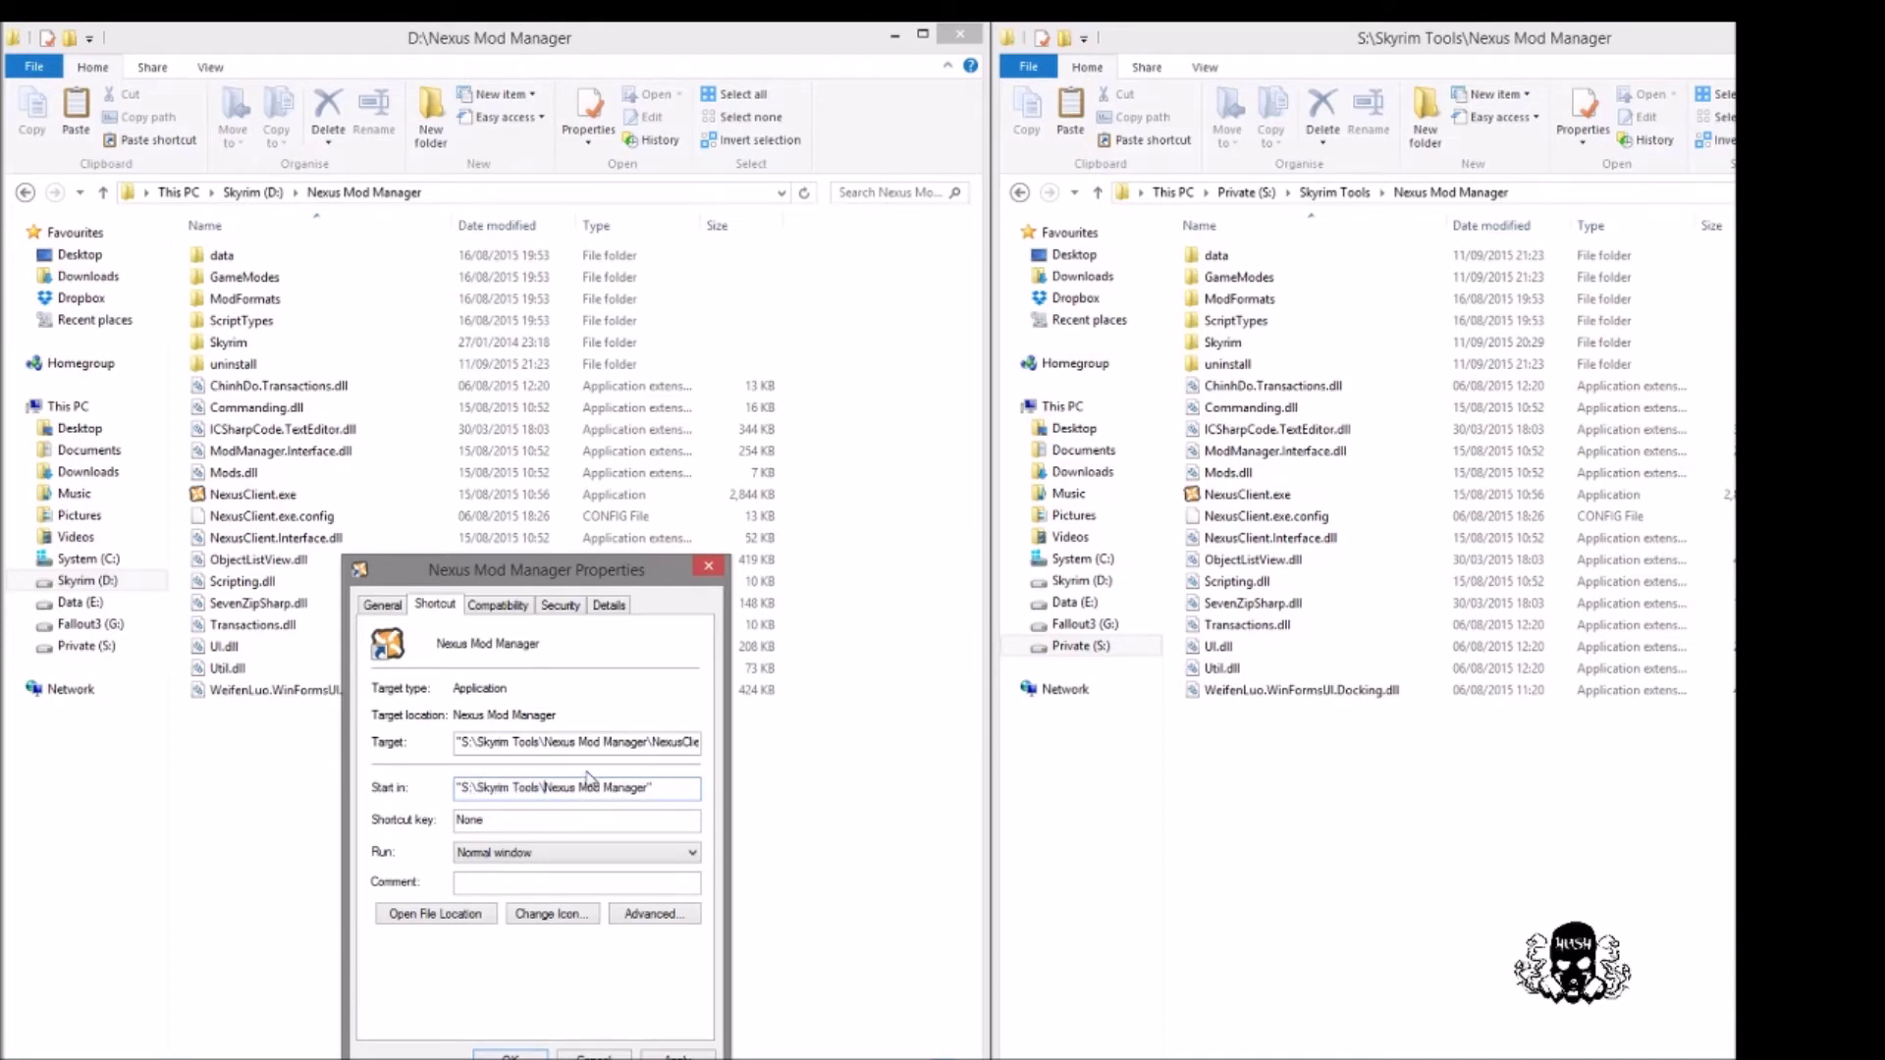
left_click(531, 1045)
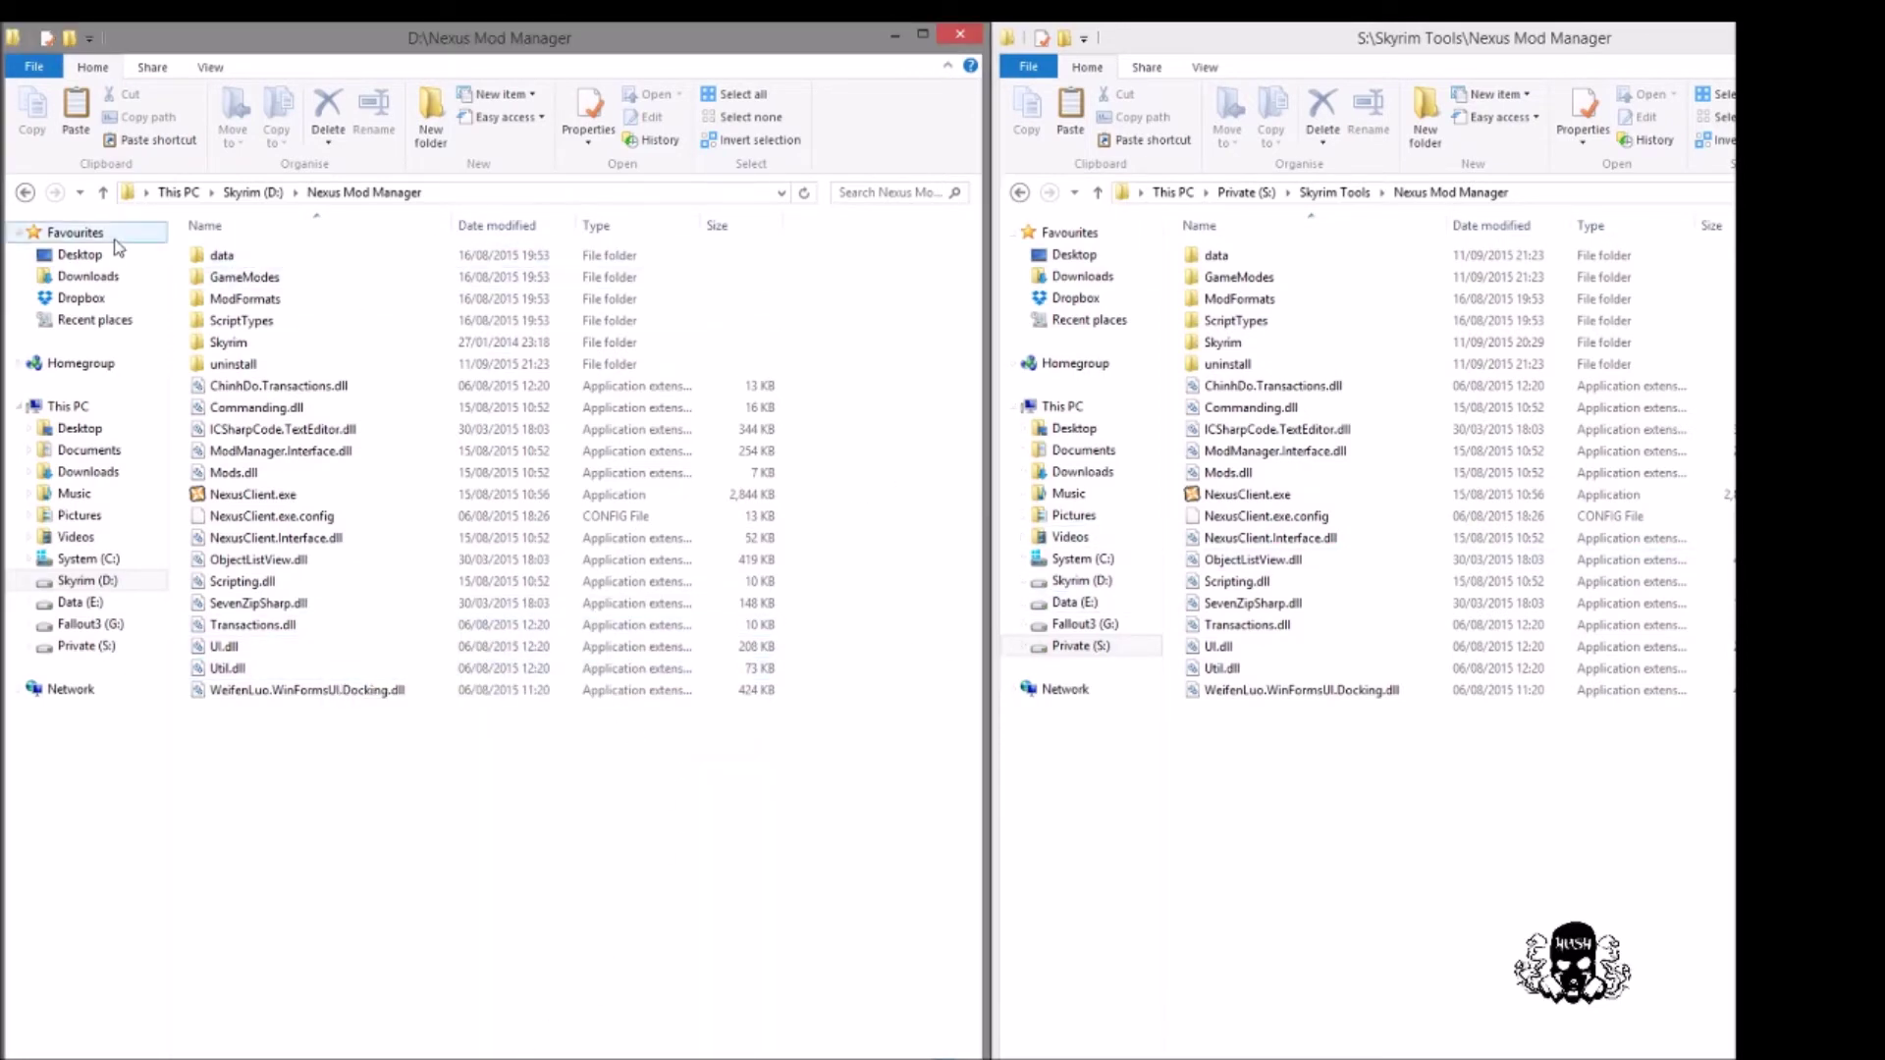
Go up to D:\ and rename the Nexus Mod Manager folder to _Nexus Mod Manager.
left_click(104, 192)
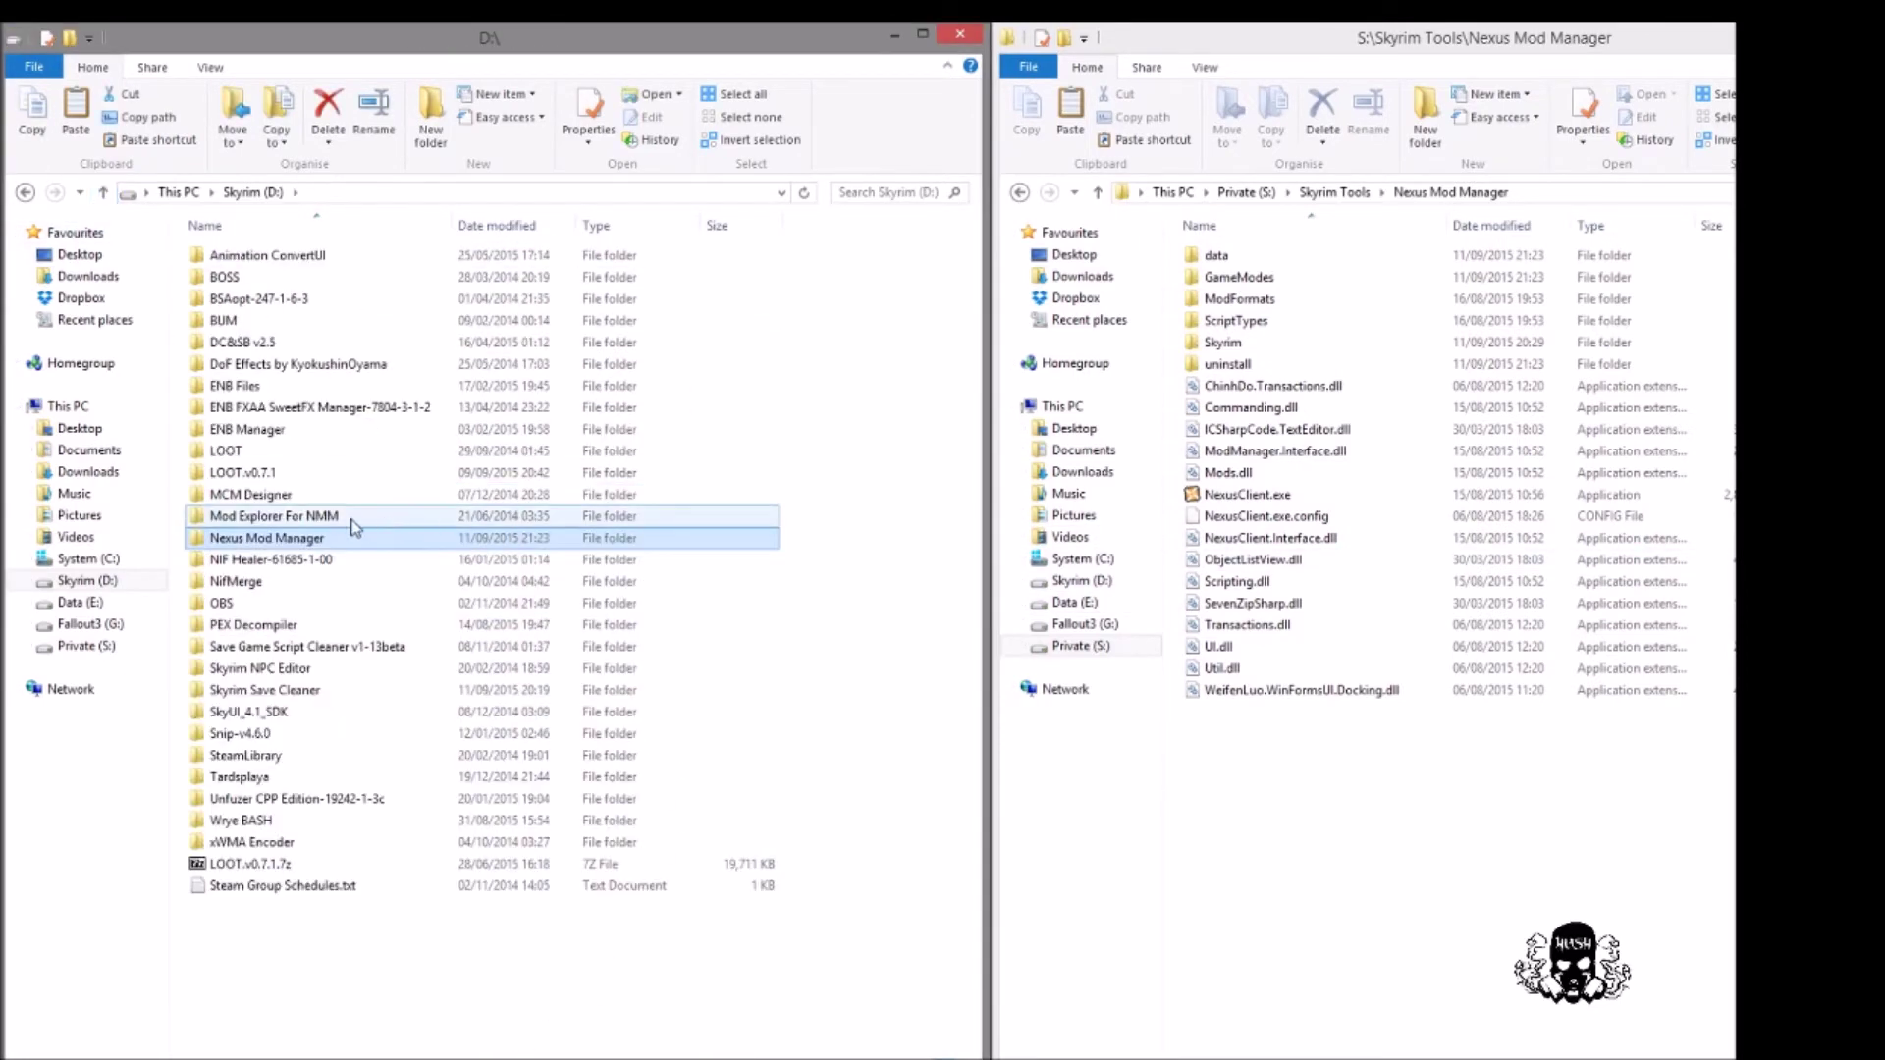
left_click(322, 539)
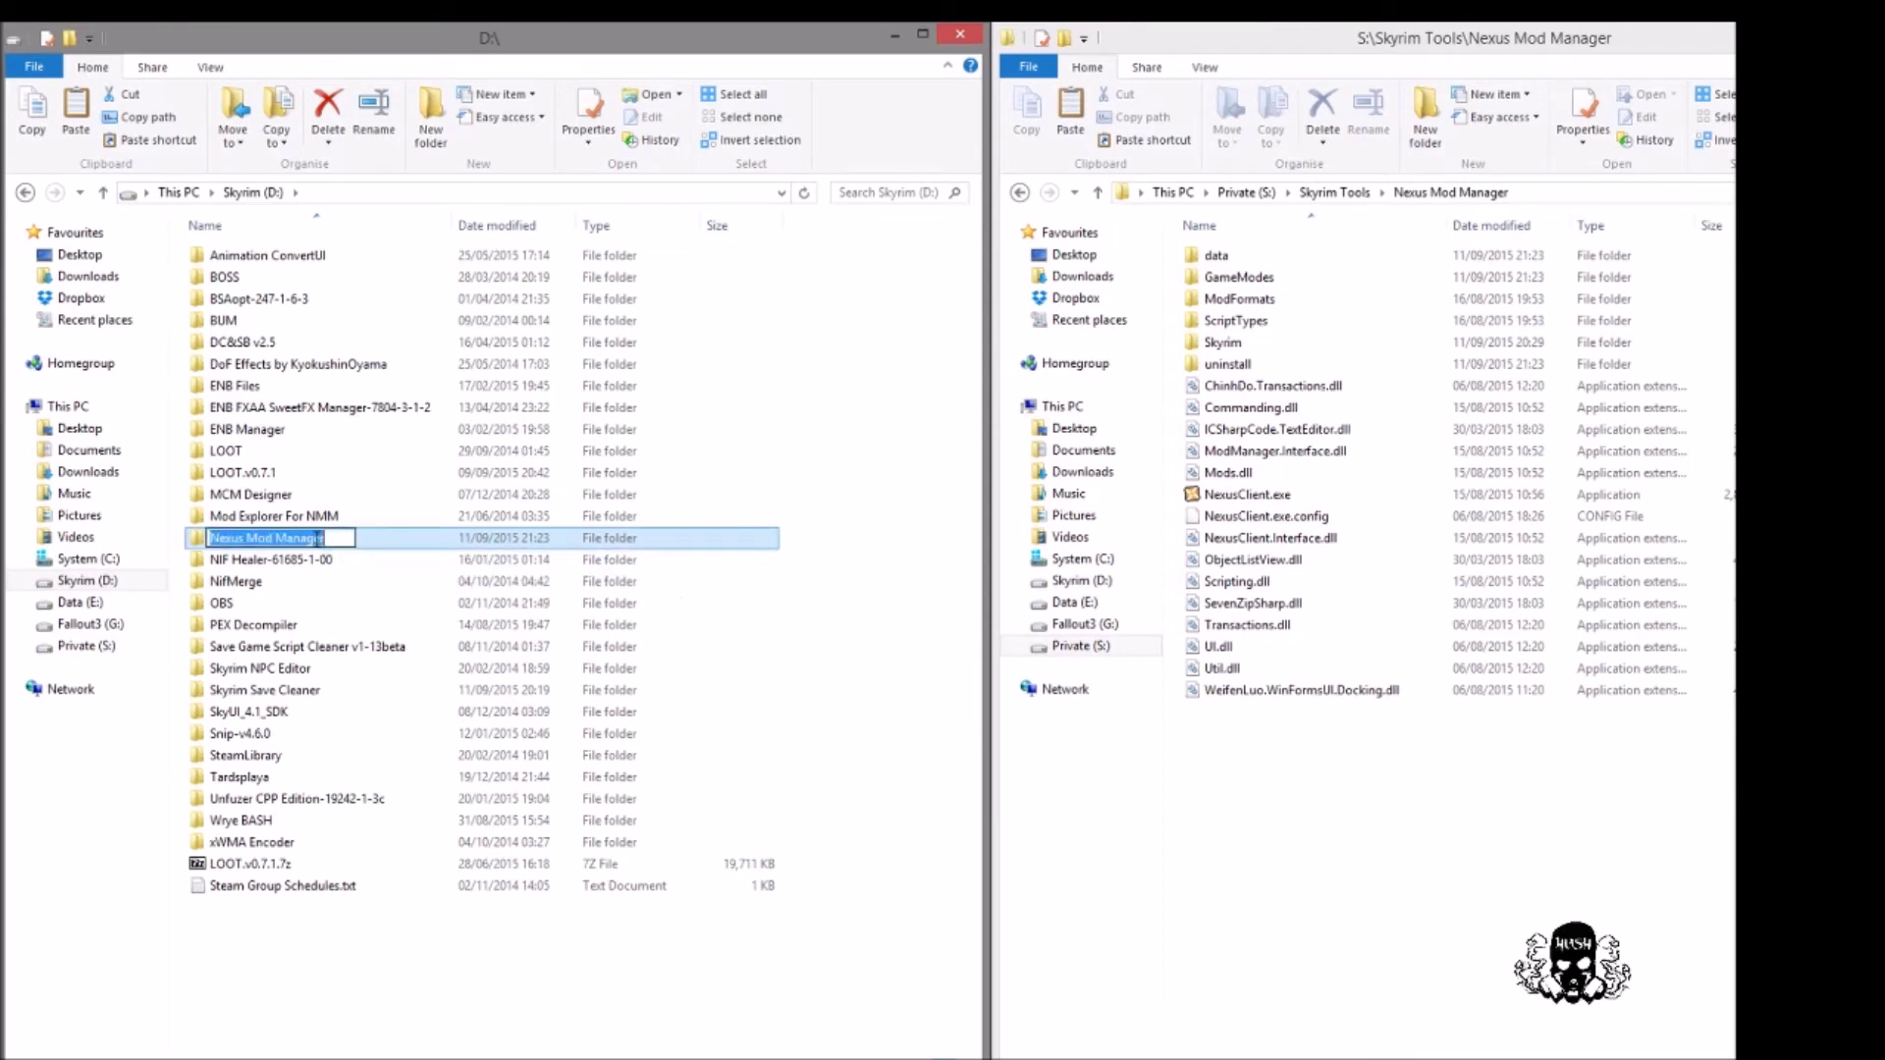
left_click(317, 539)
type("_")
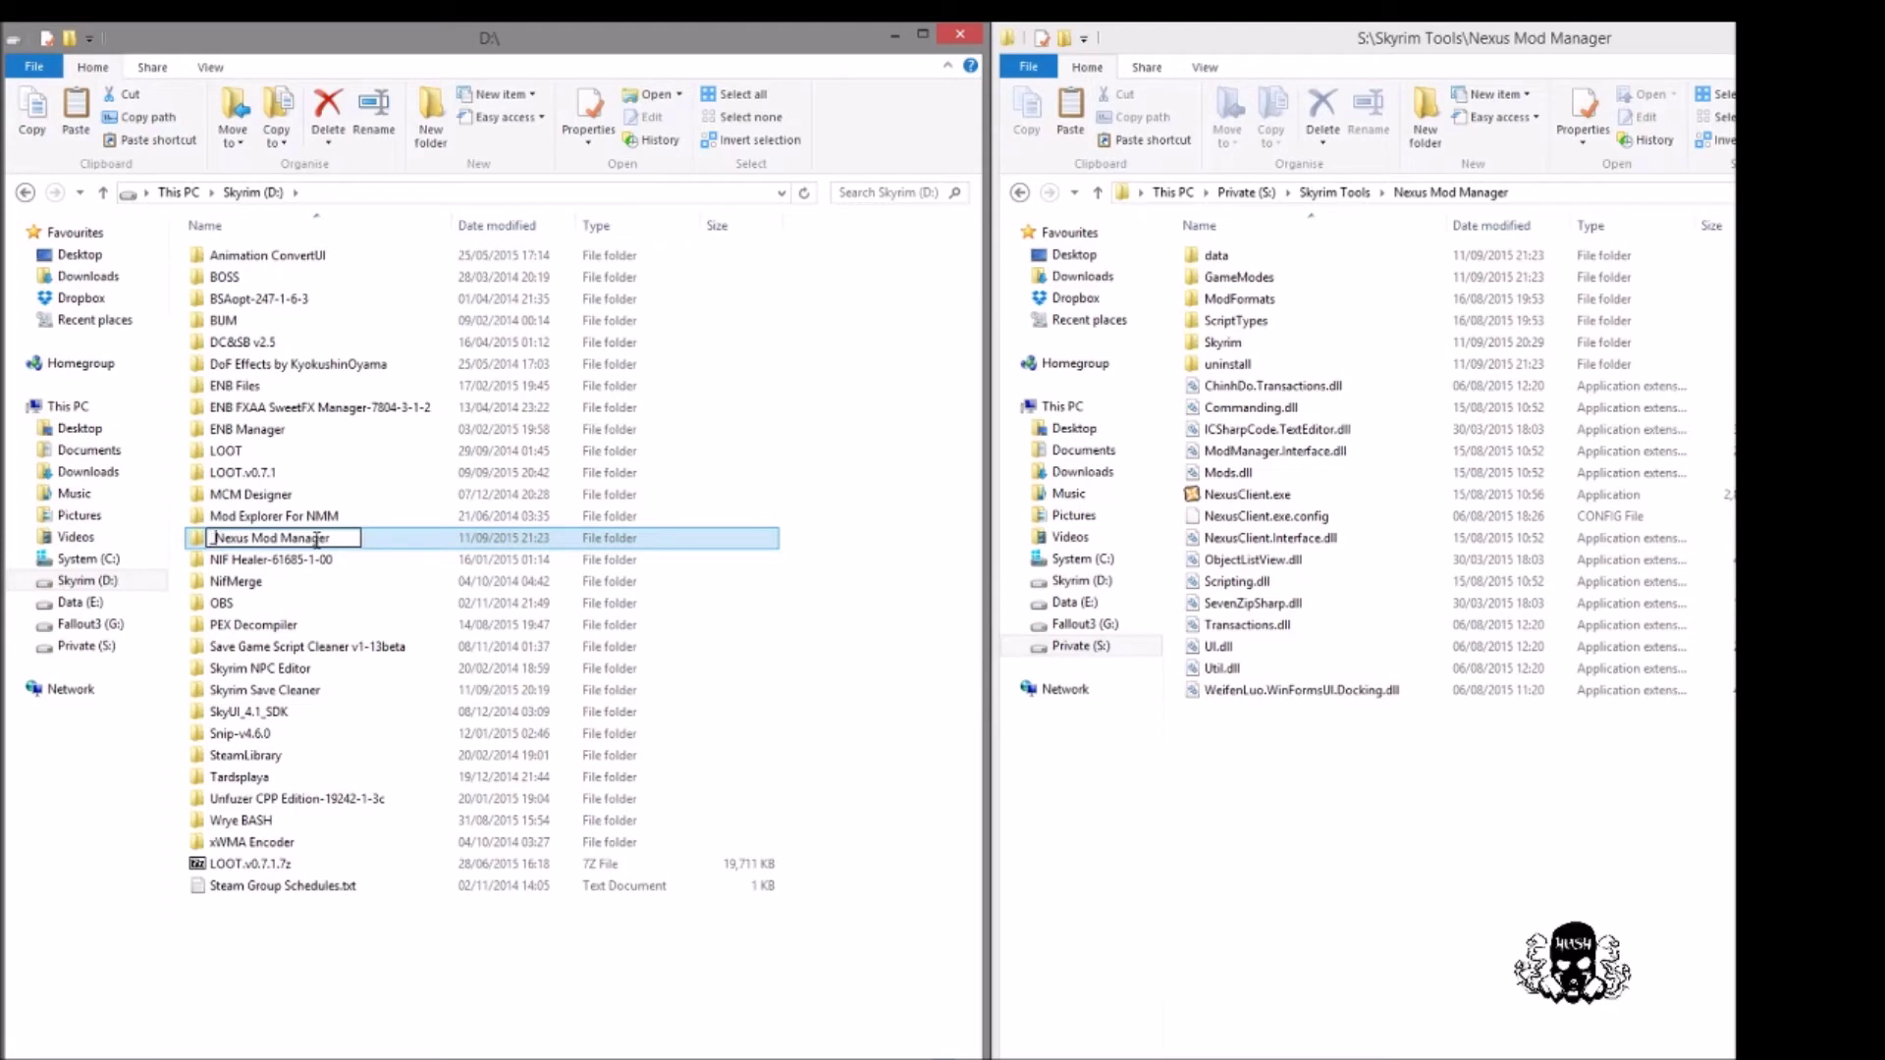
key("Return")
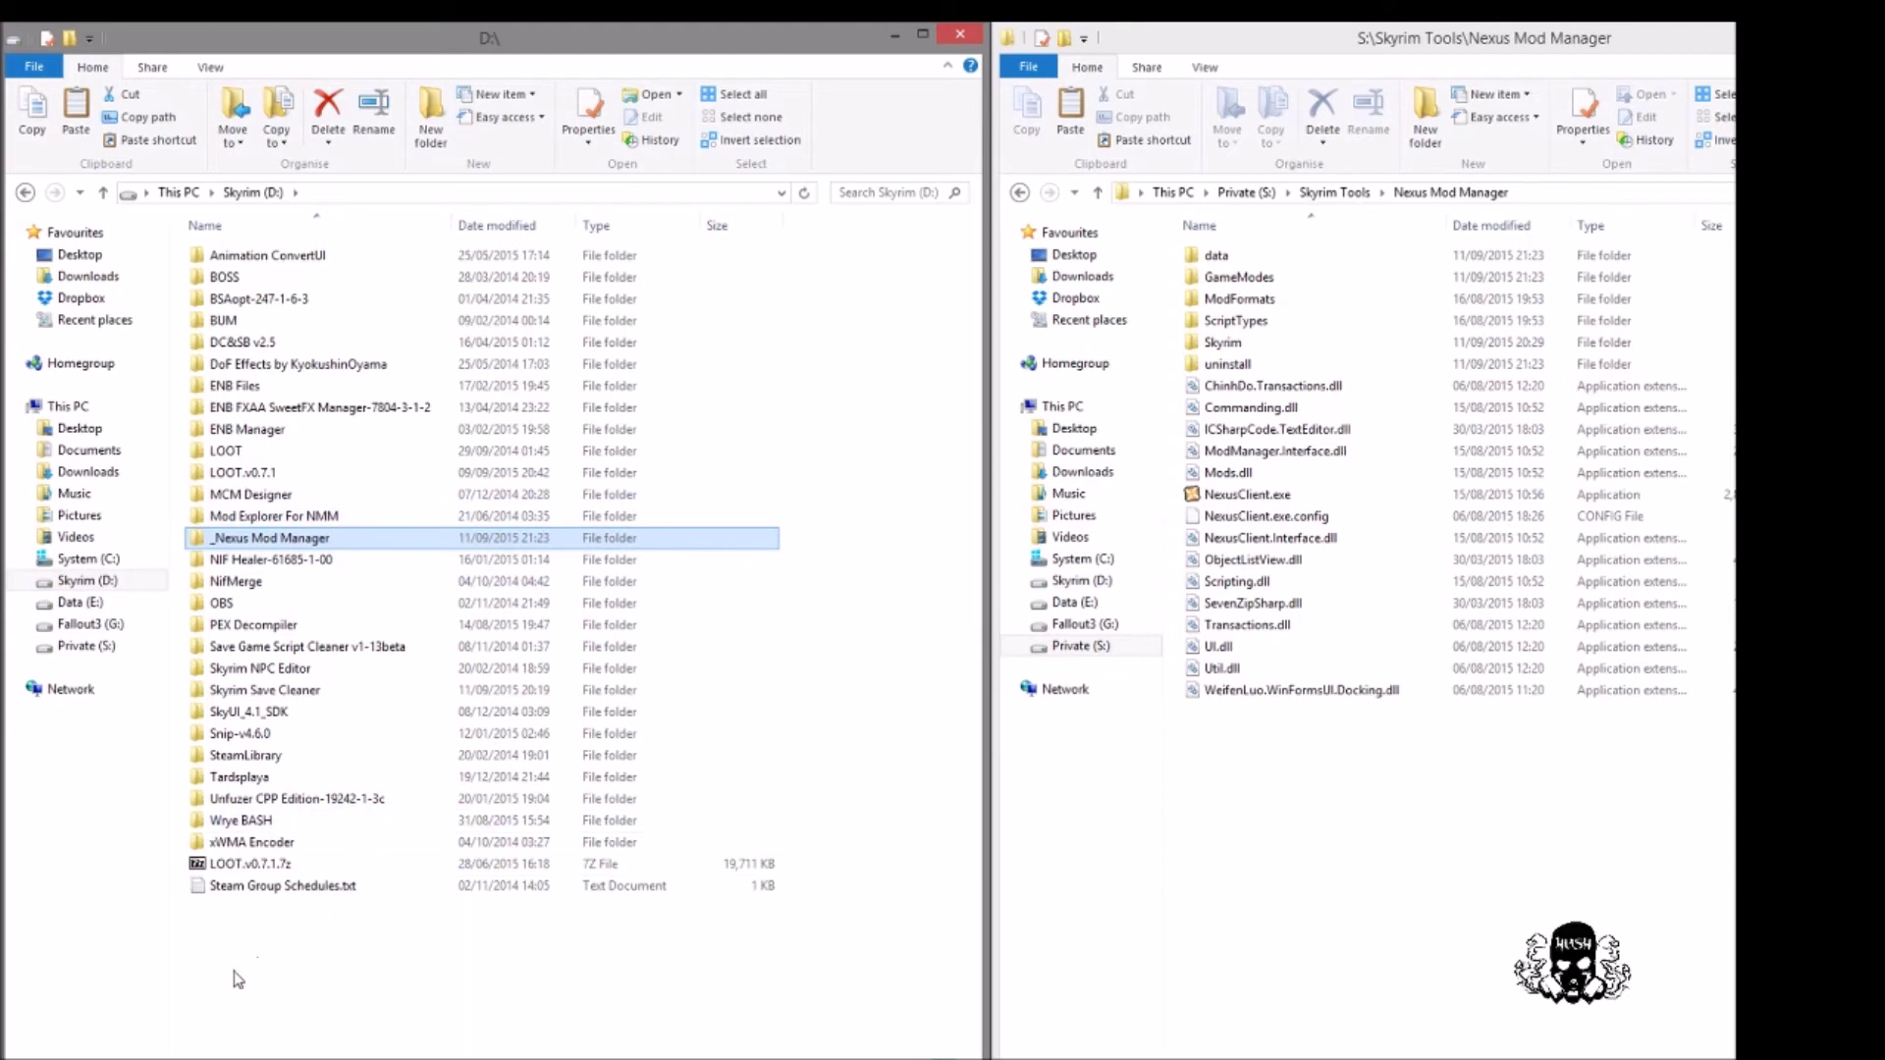
left_click(158, 1059)
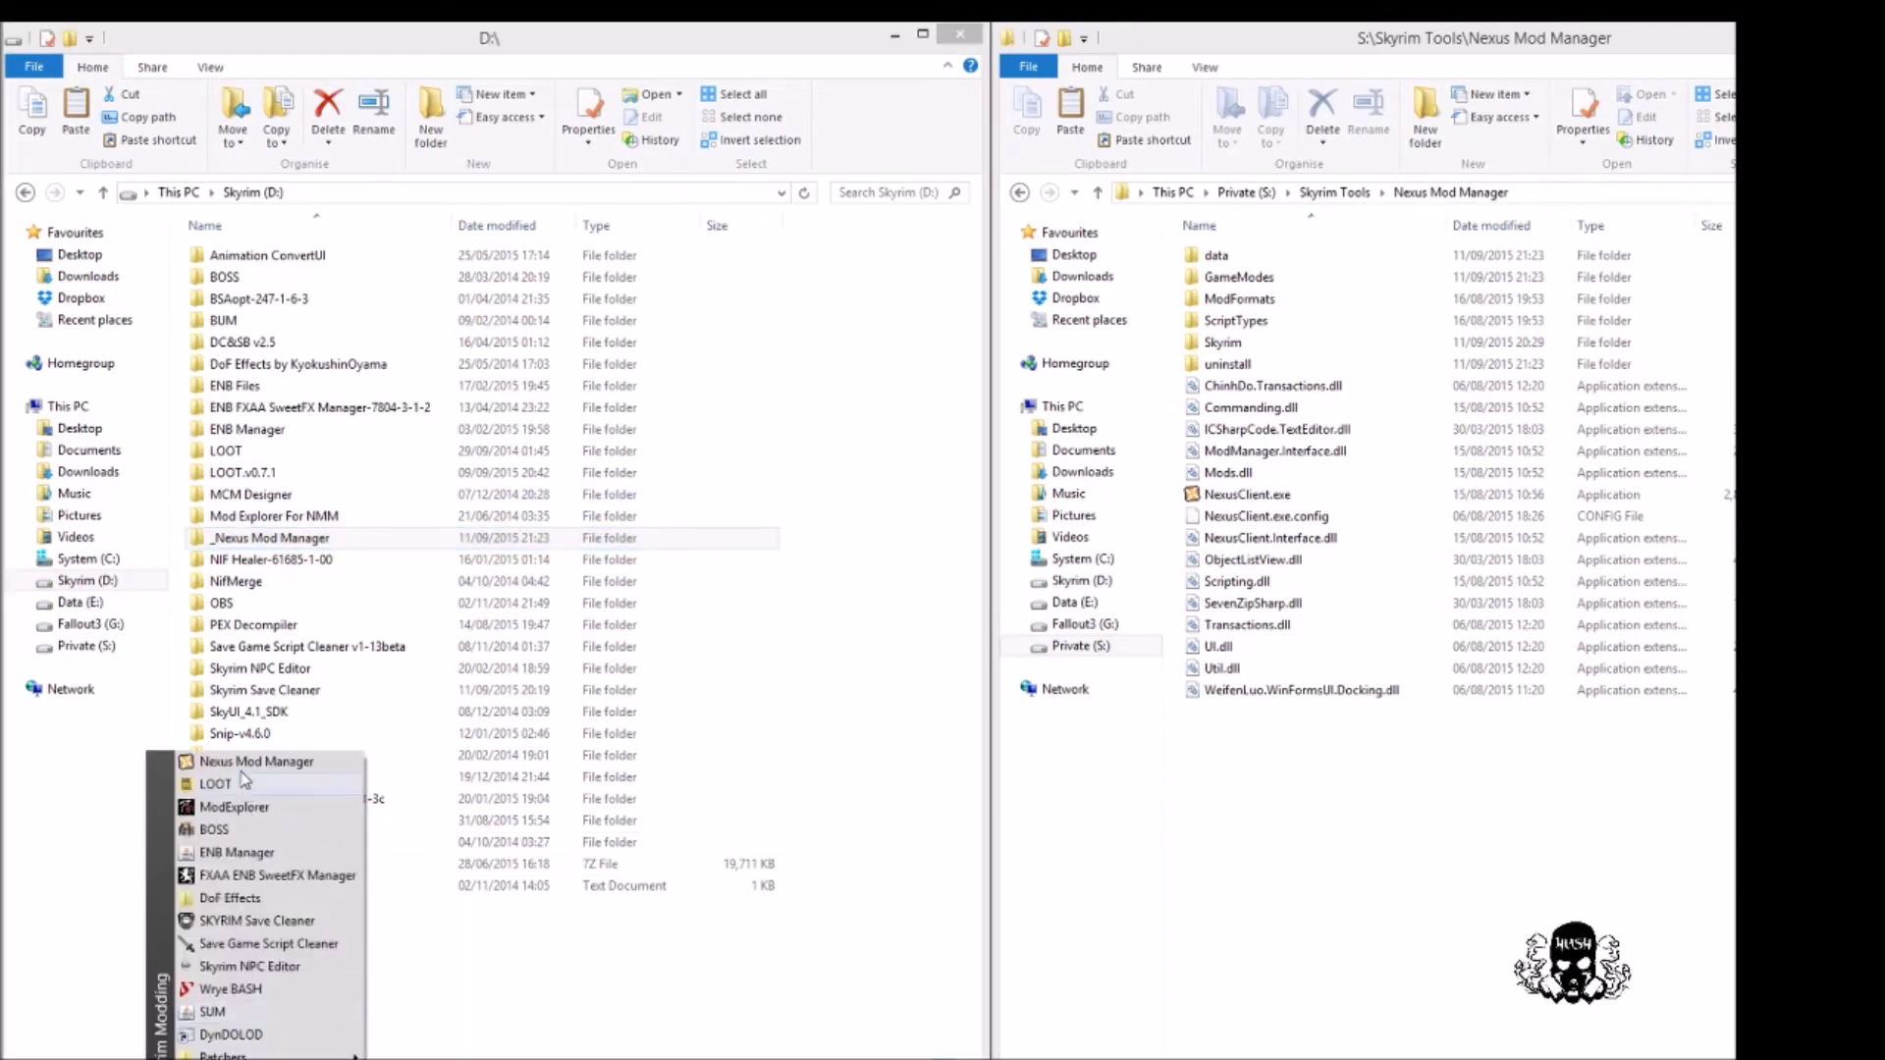
Launch Nexus Mod Manager from the updated shortcut and confirm the Plugins and Mods lists load.
left_click(249, 763)
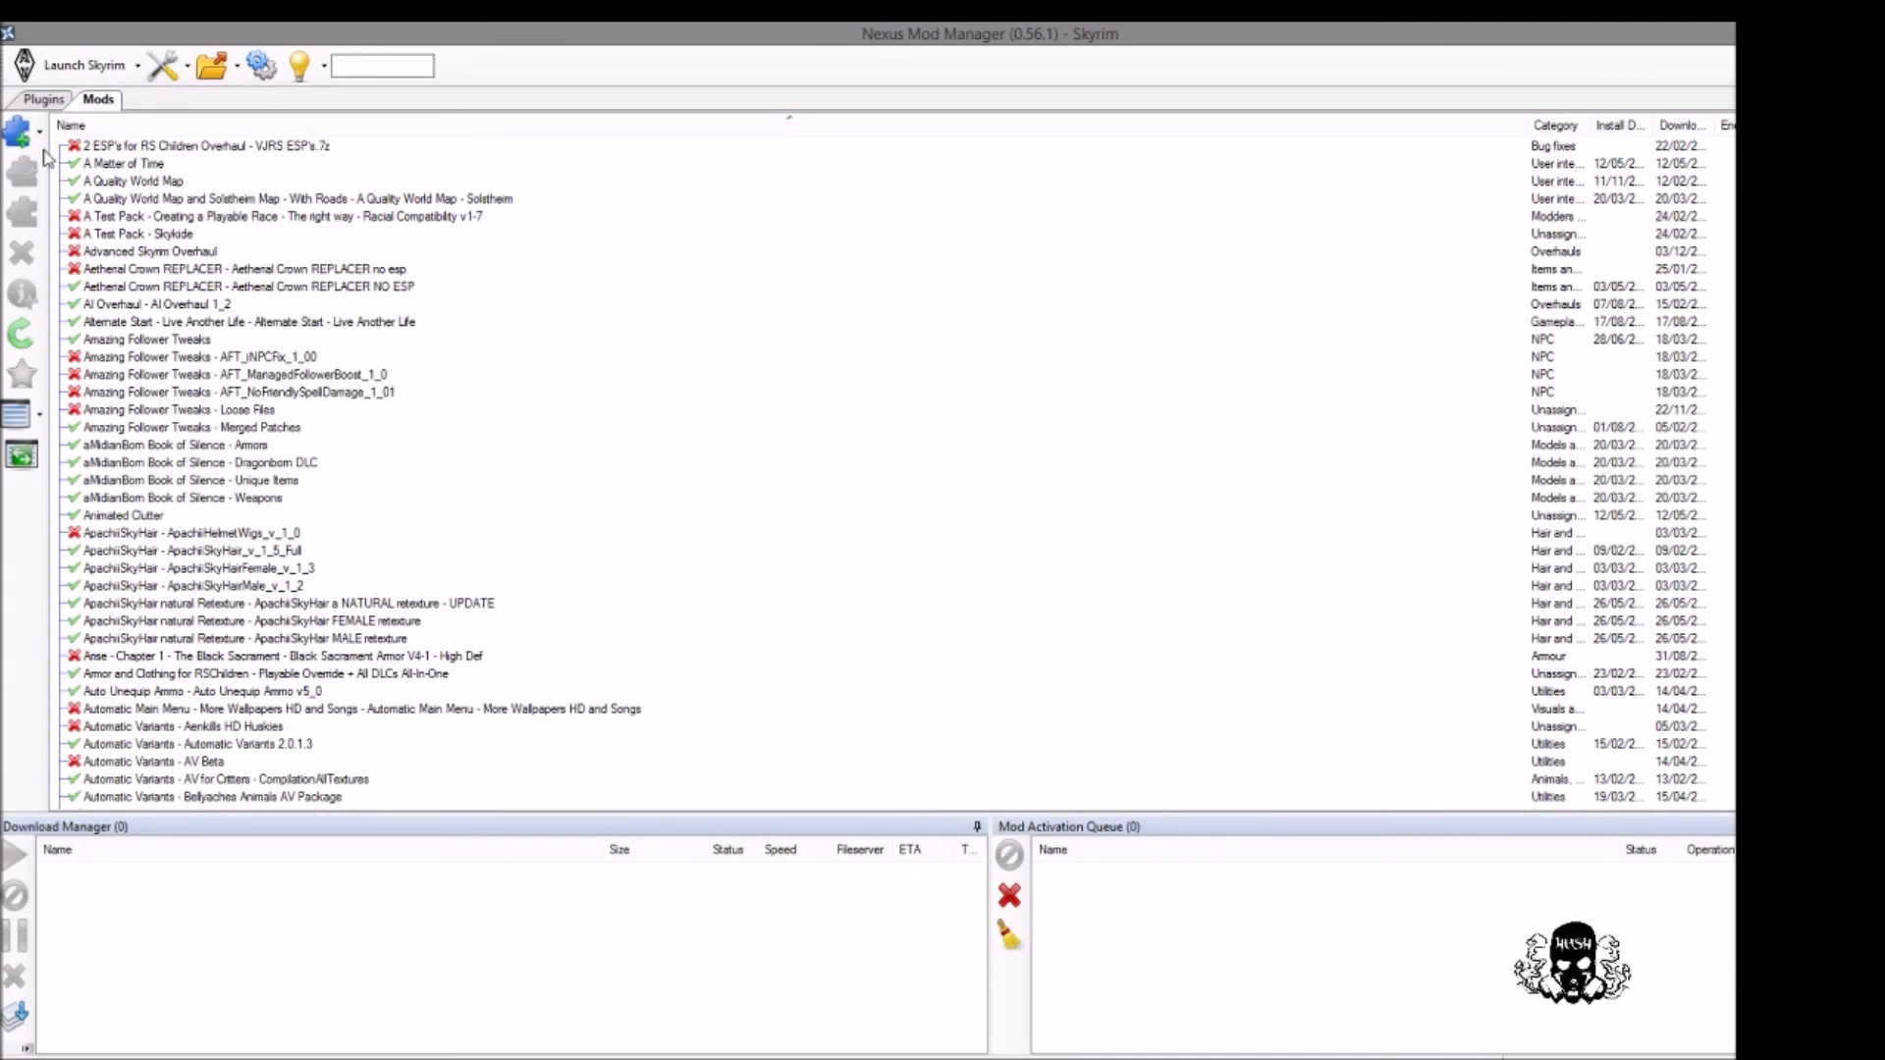
left_click(45, 99)
left_click_drag(280, 169, 234, 117)
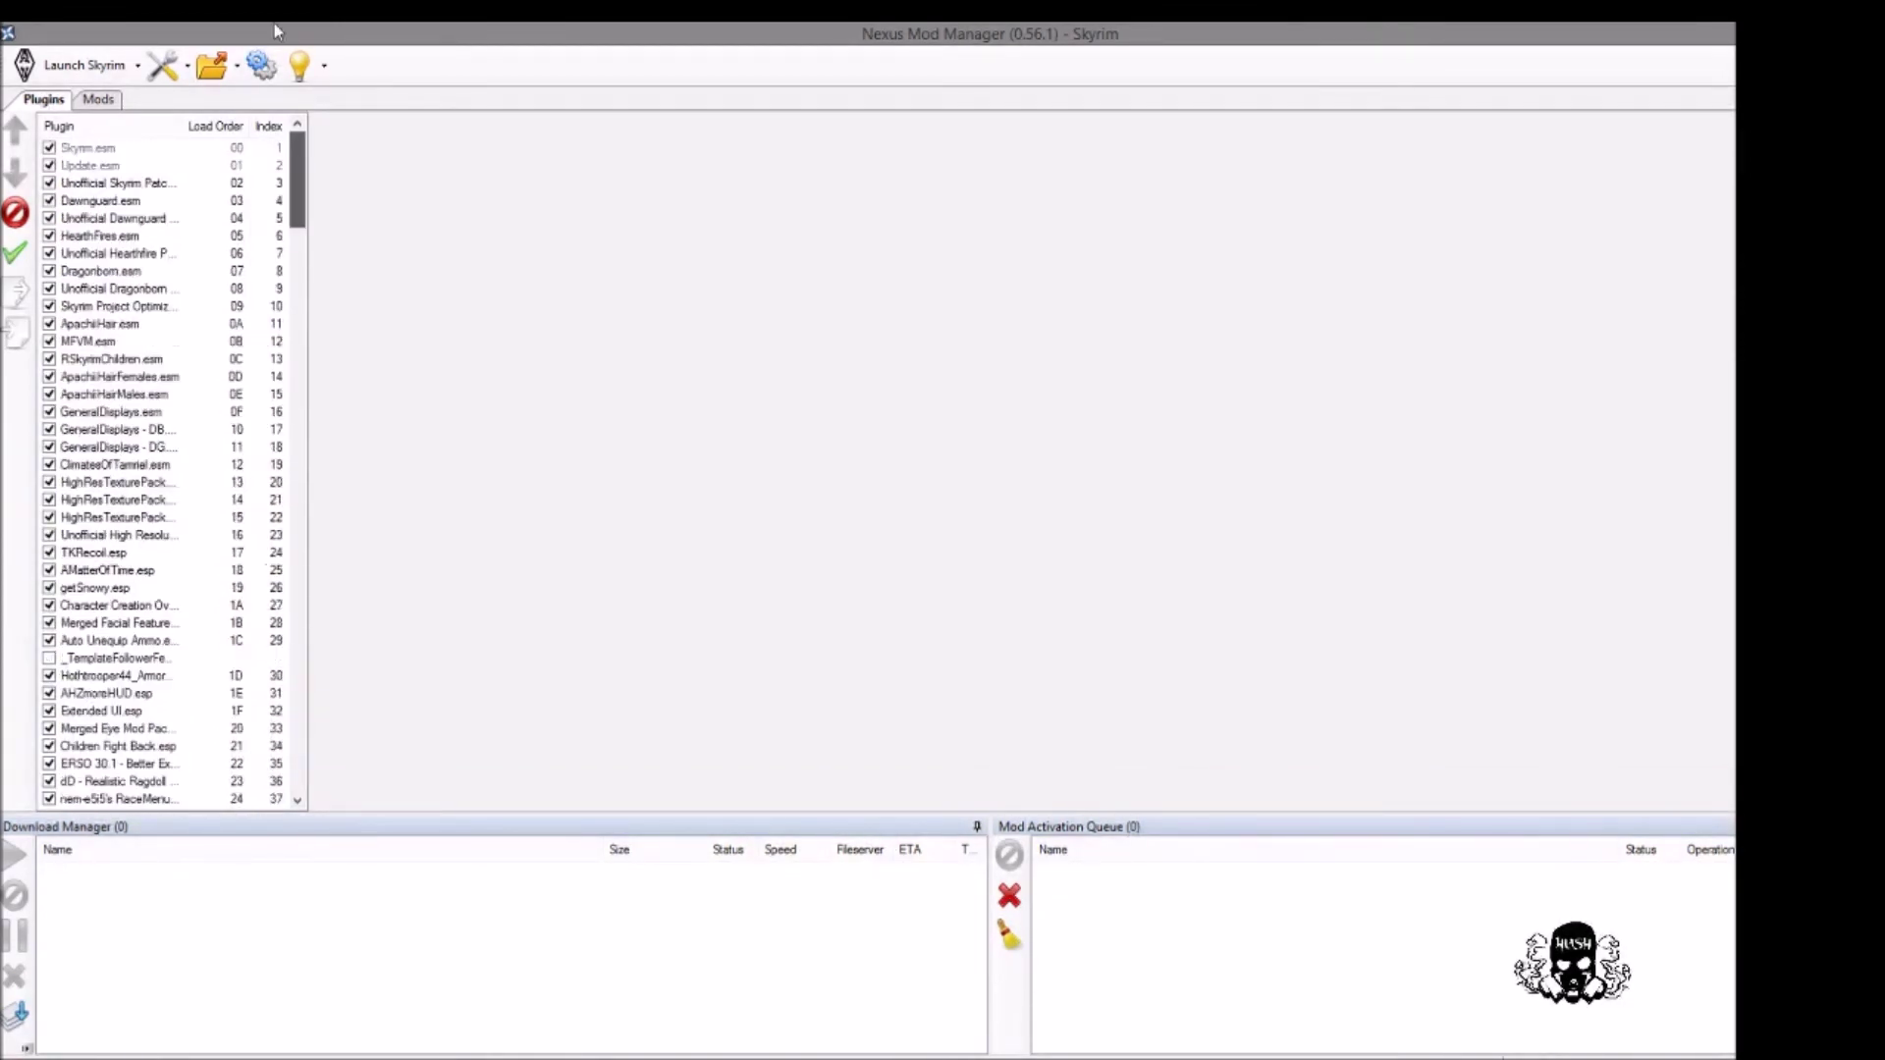
left_click(110, 104)
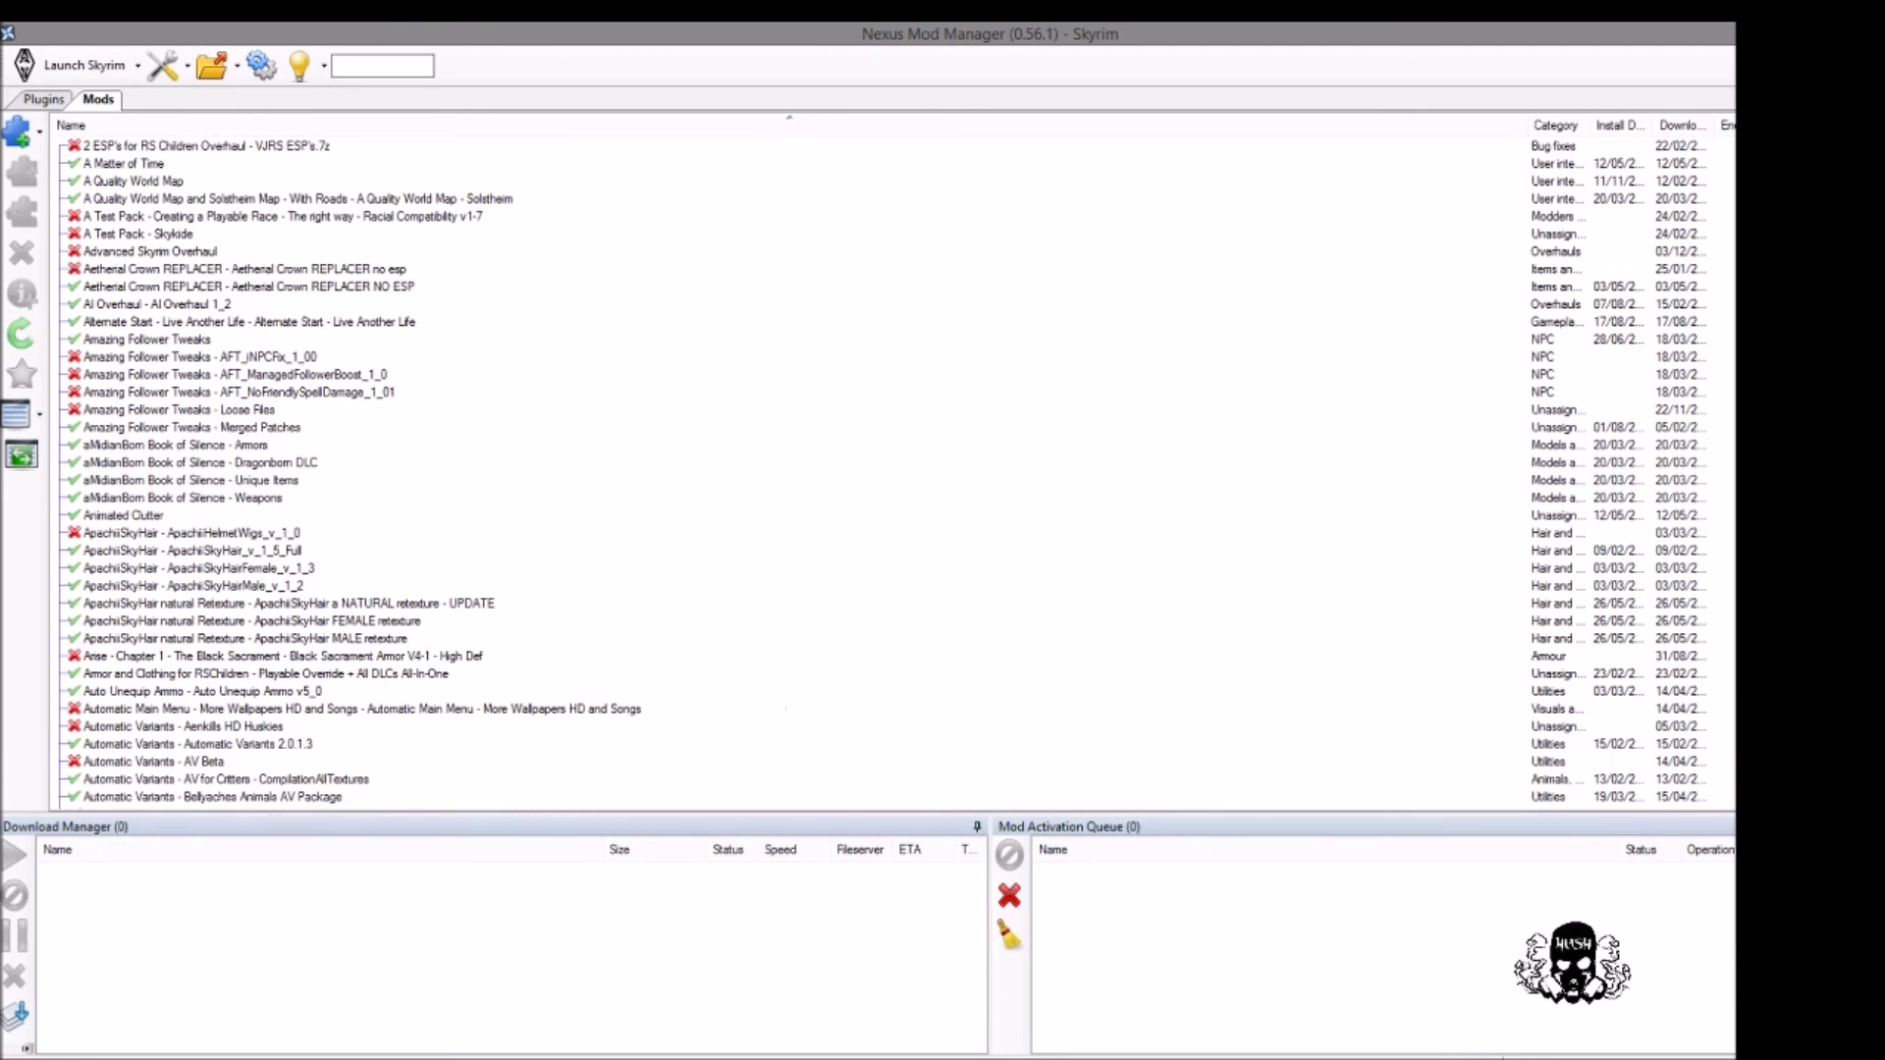
mouse_move(525, 1056)
left_click(400, 946)
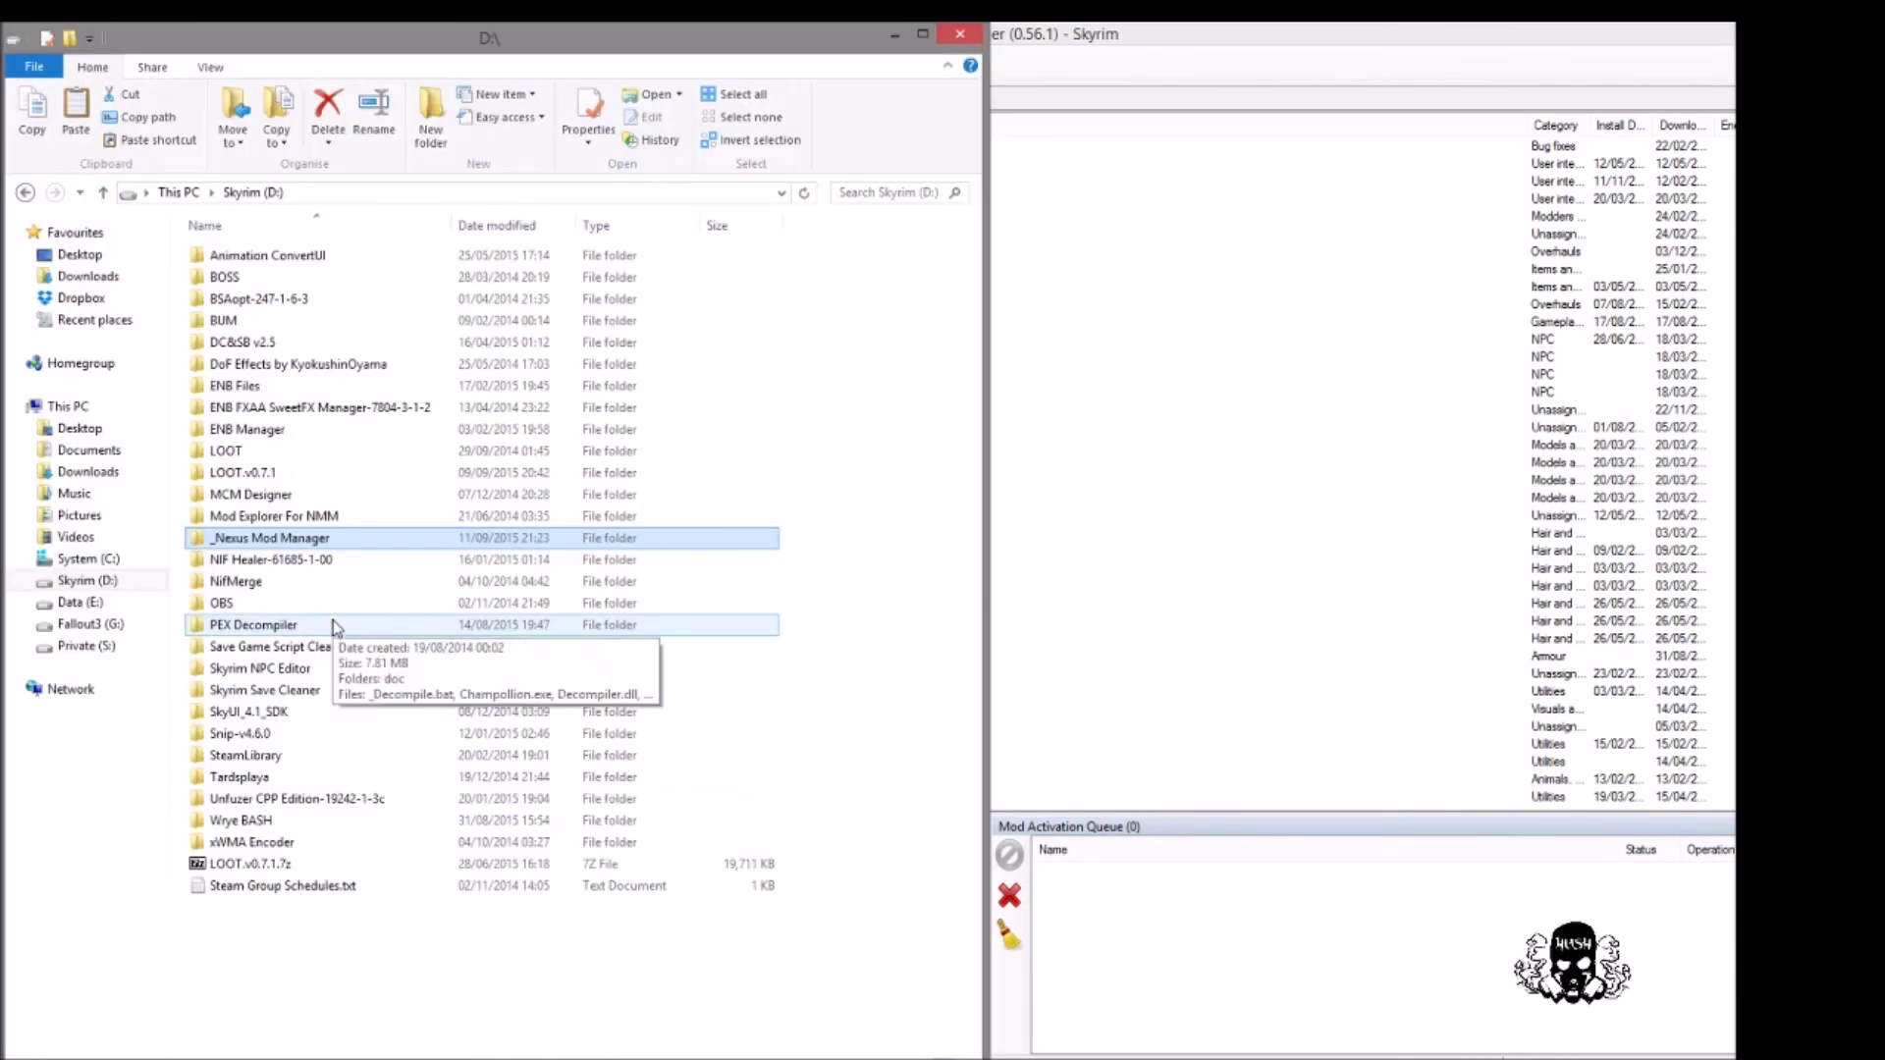
Permanently delete _Nexus Mod Manager from D:\ and close that Explorer window.
right_click(285, 545)
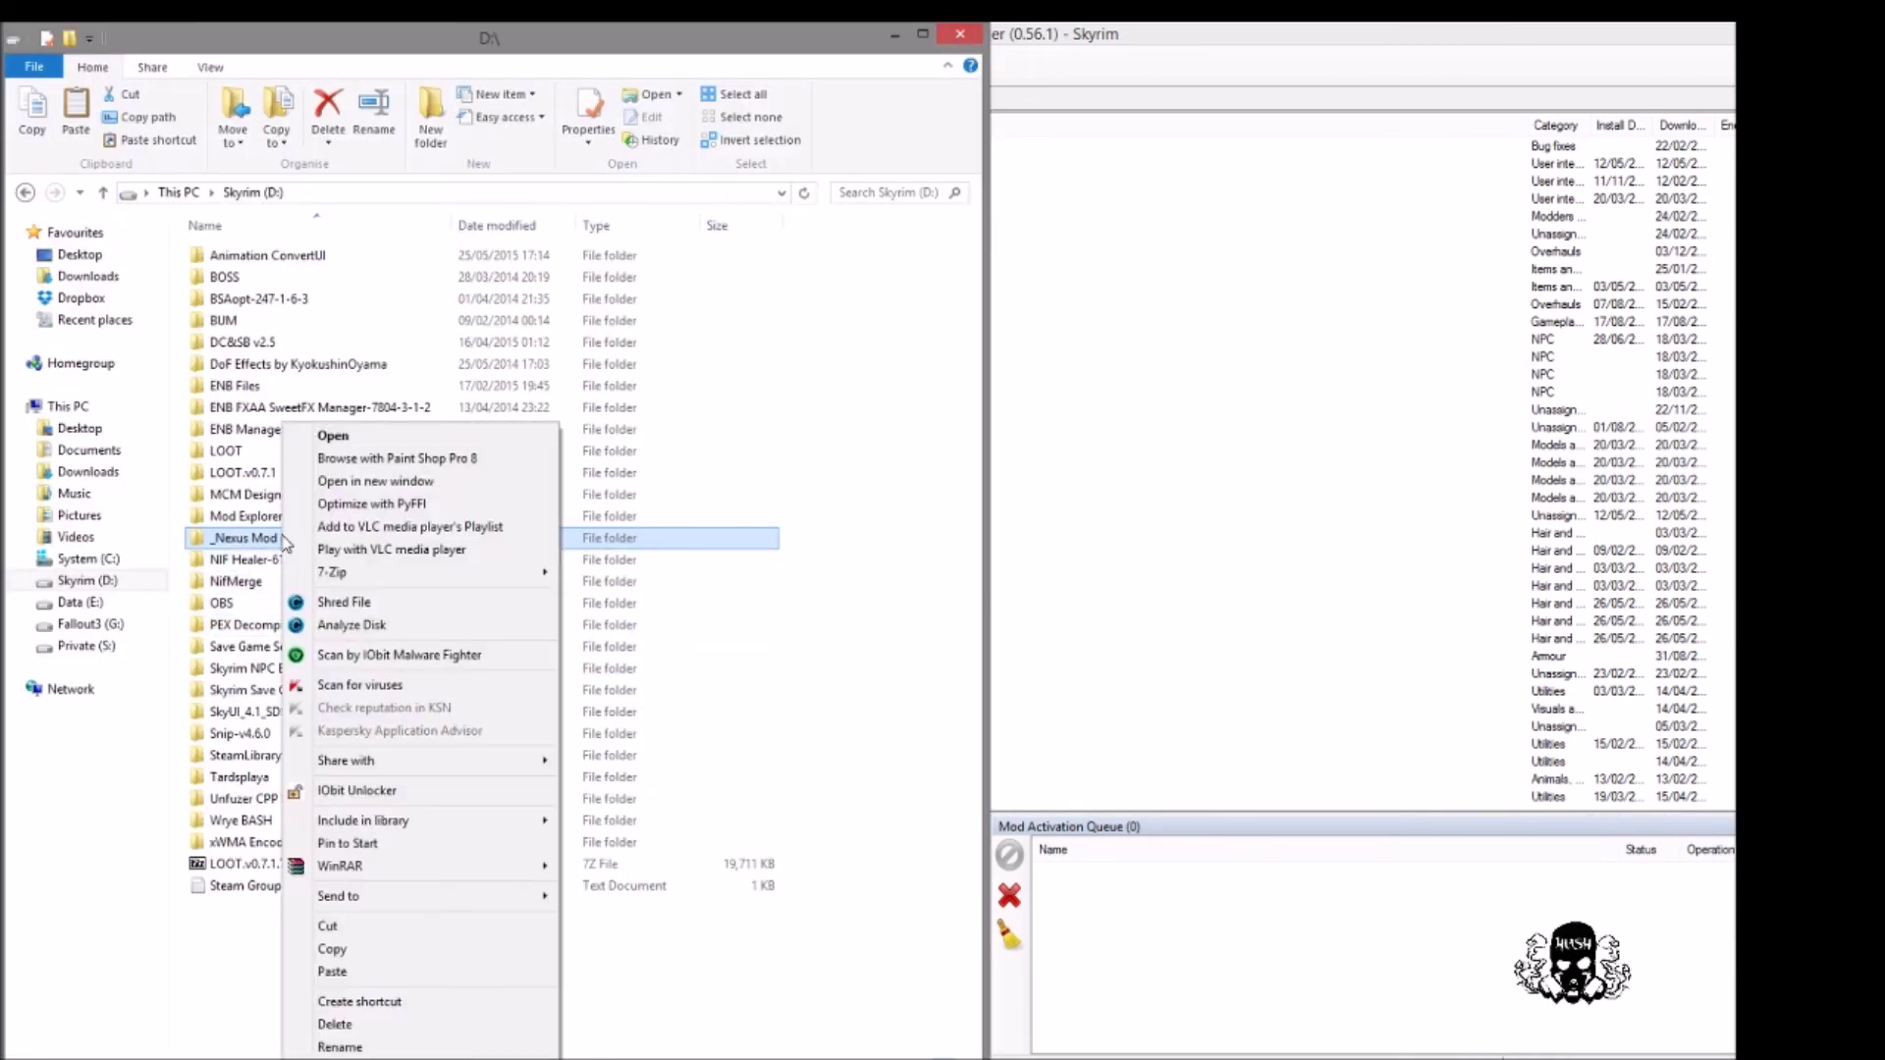
left_click(356, 1023)
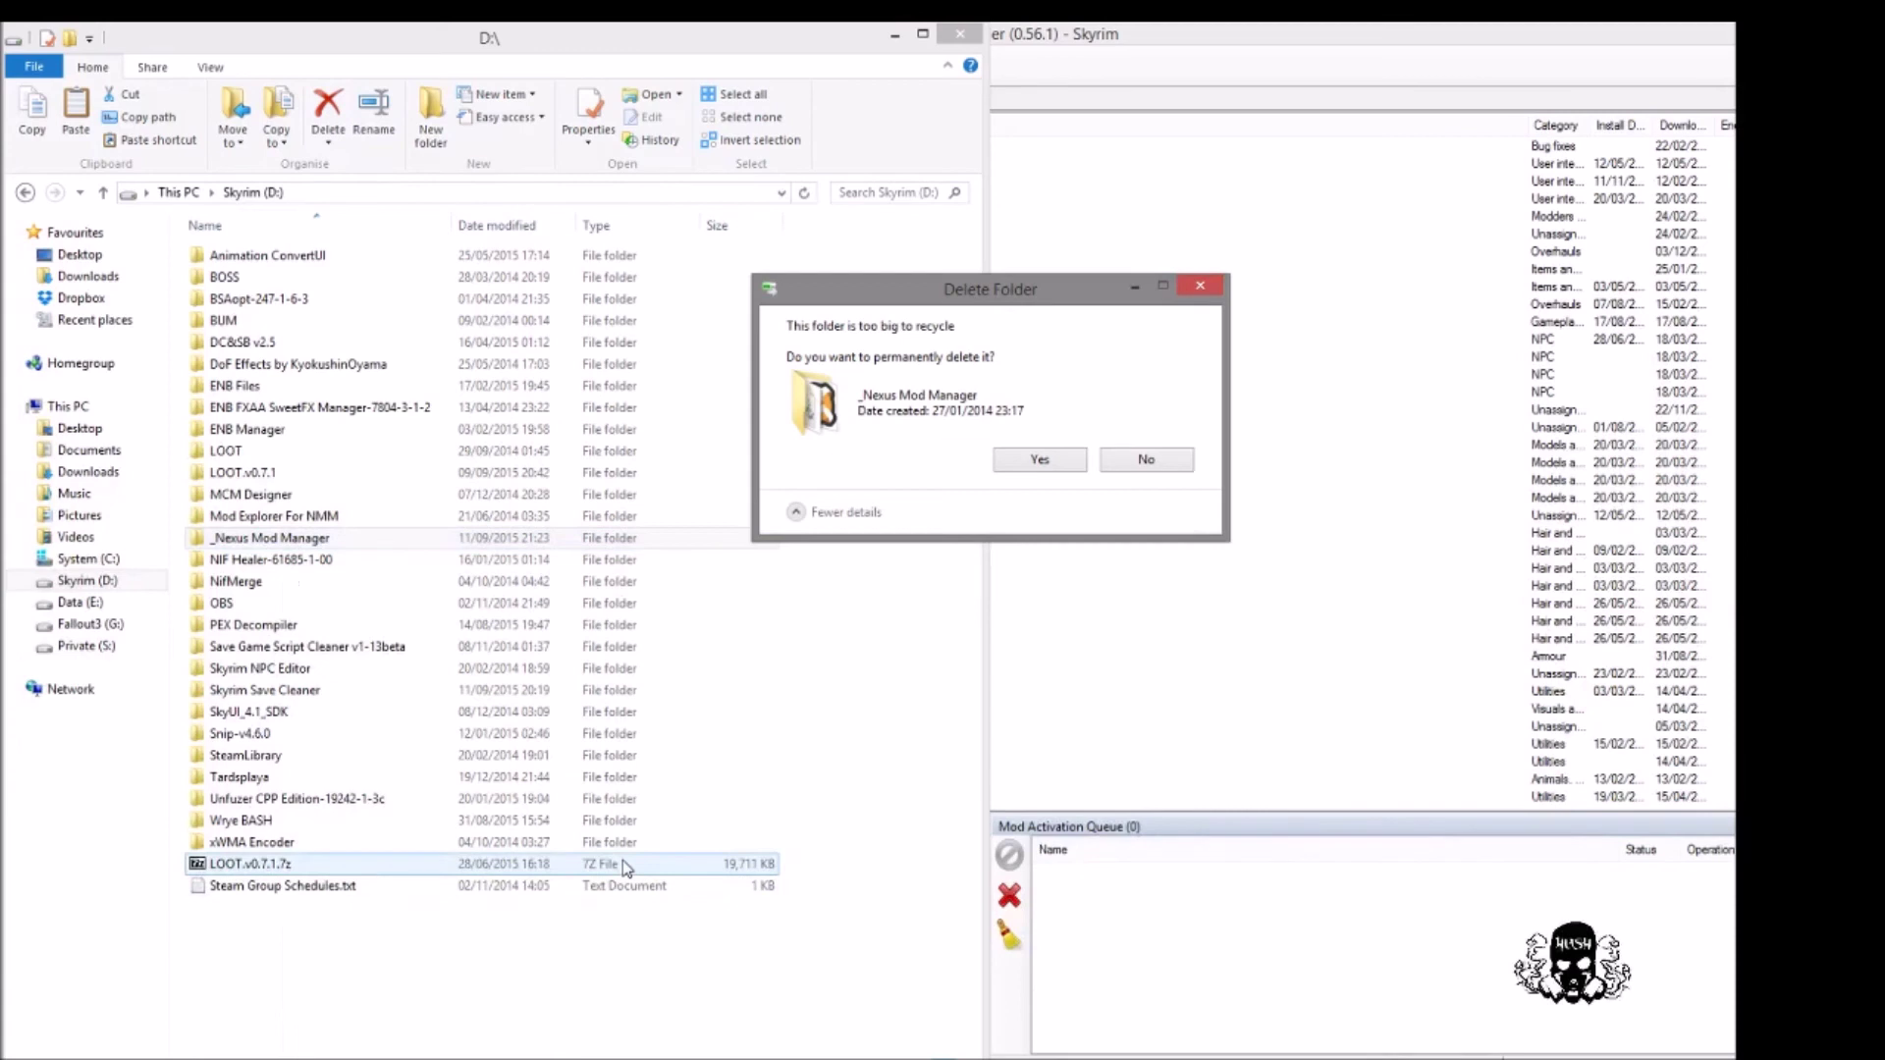
left_click(1040, 464)
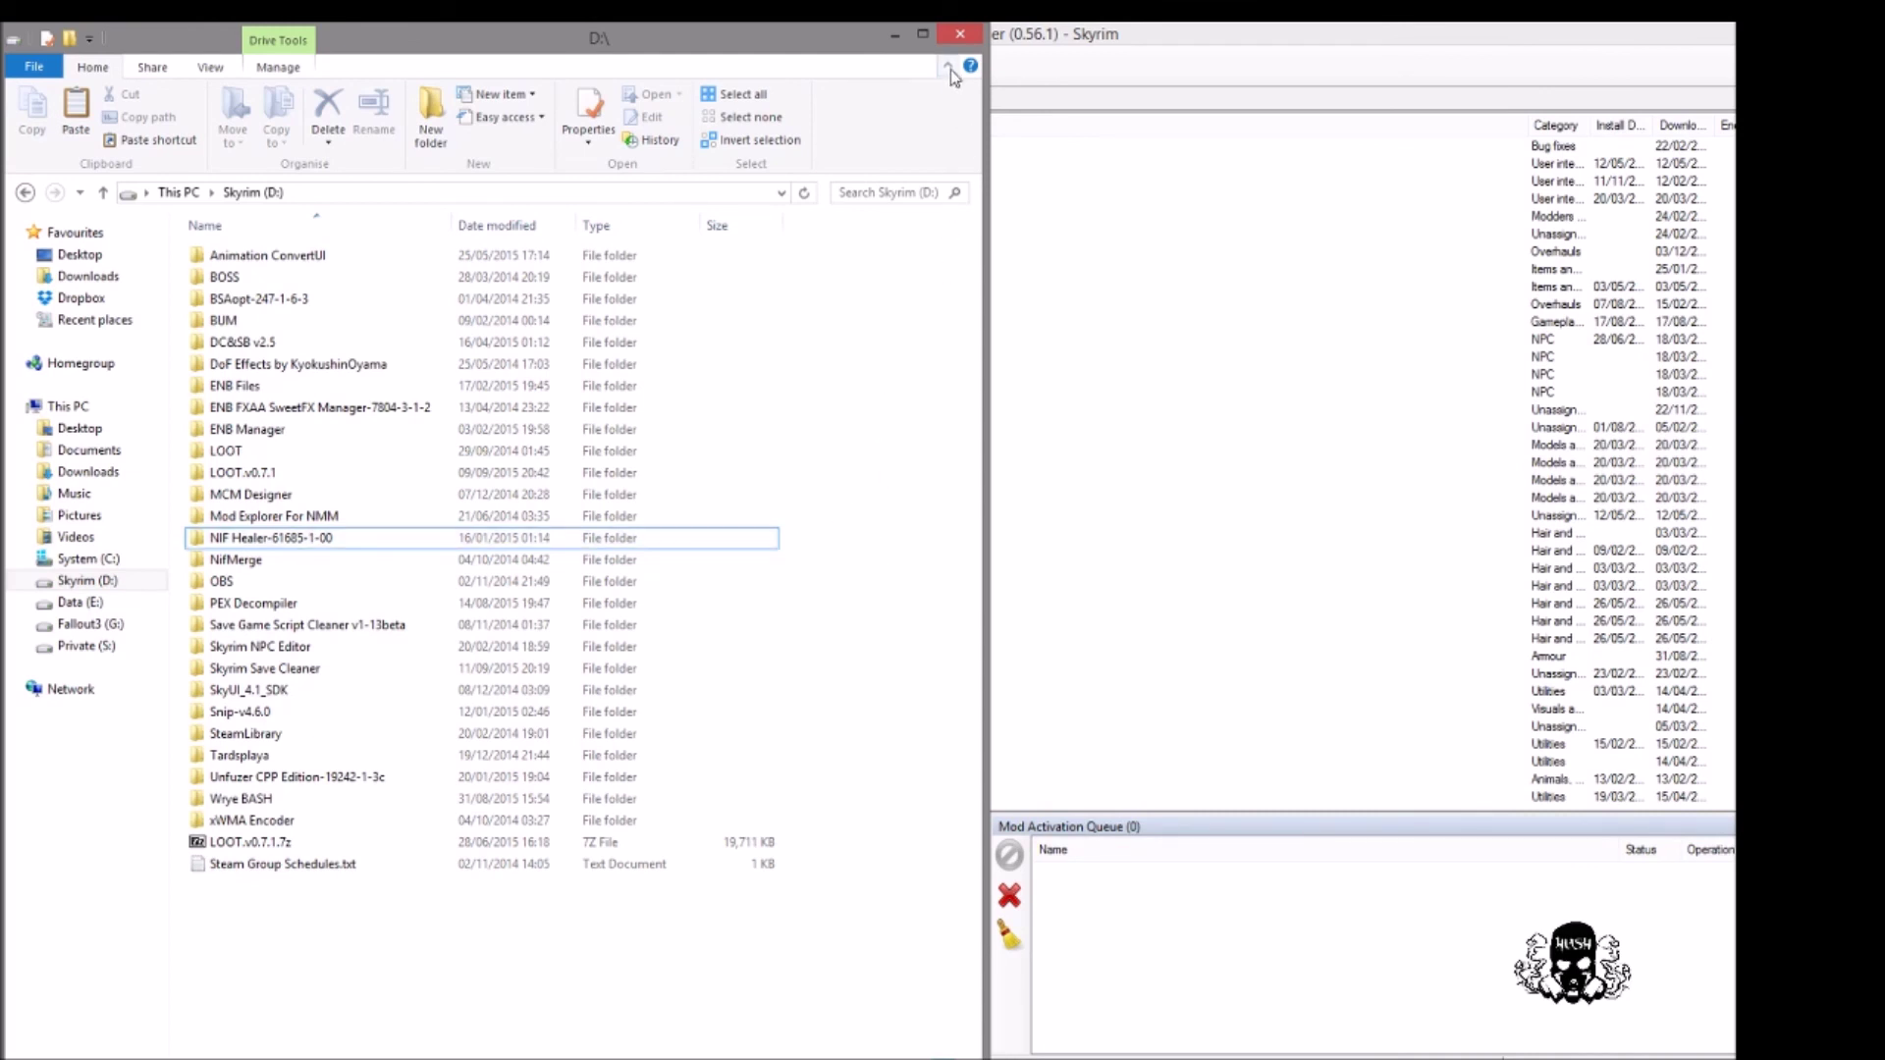
left_click(960, 40)
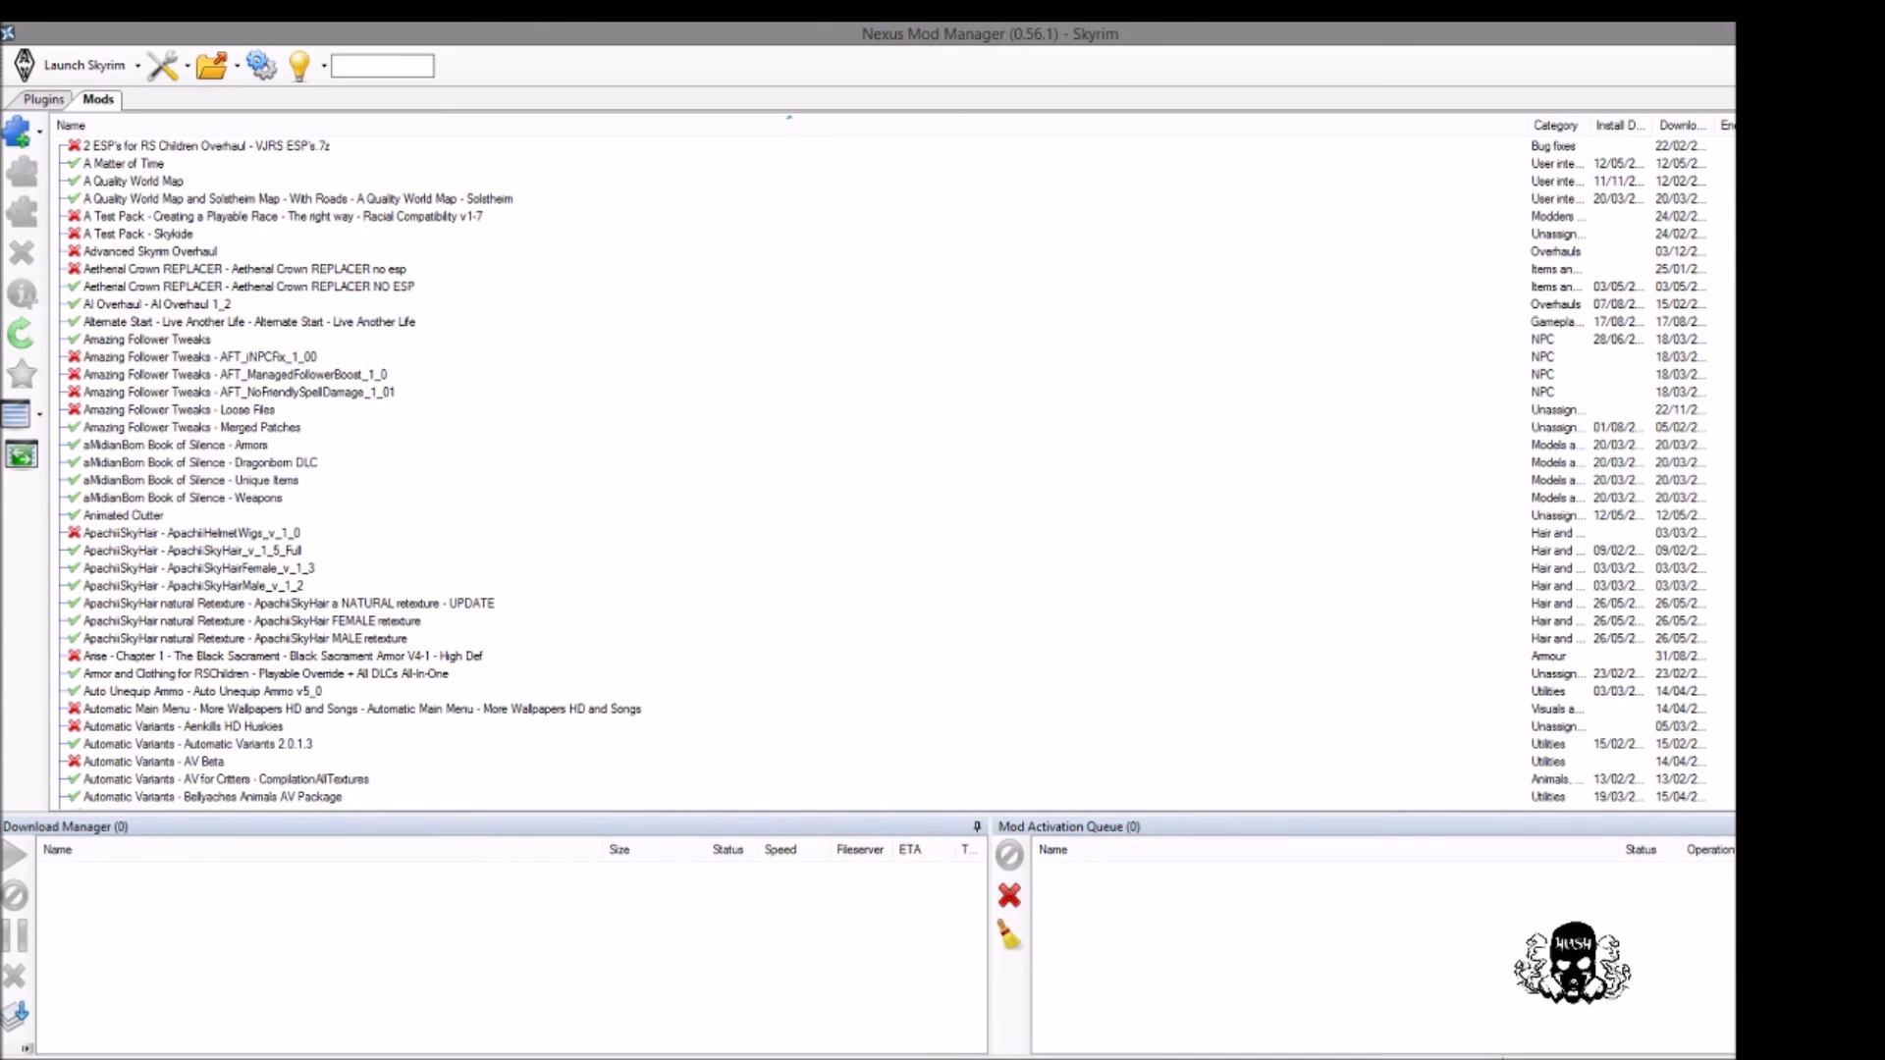
mouse_move(909, 1058)
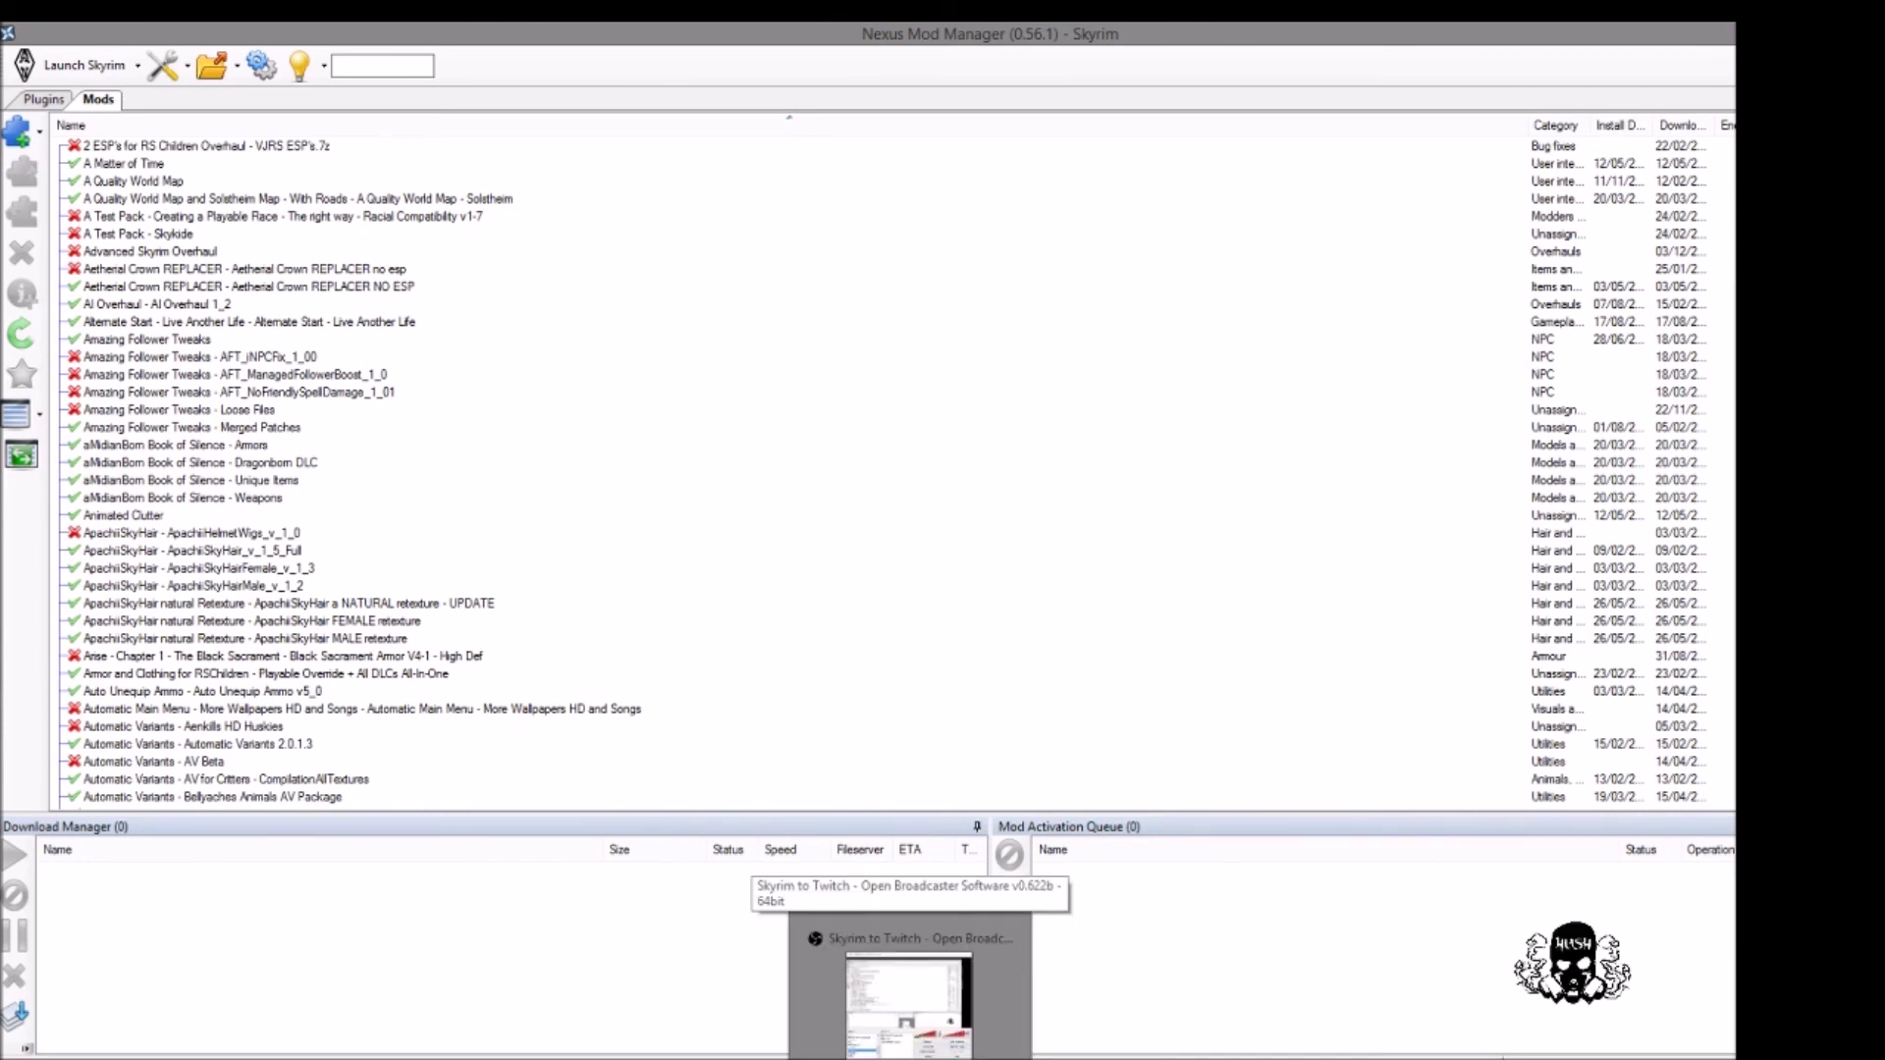